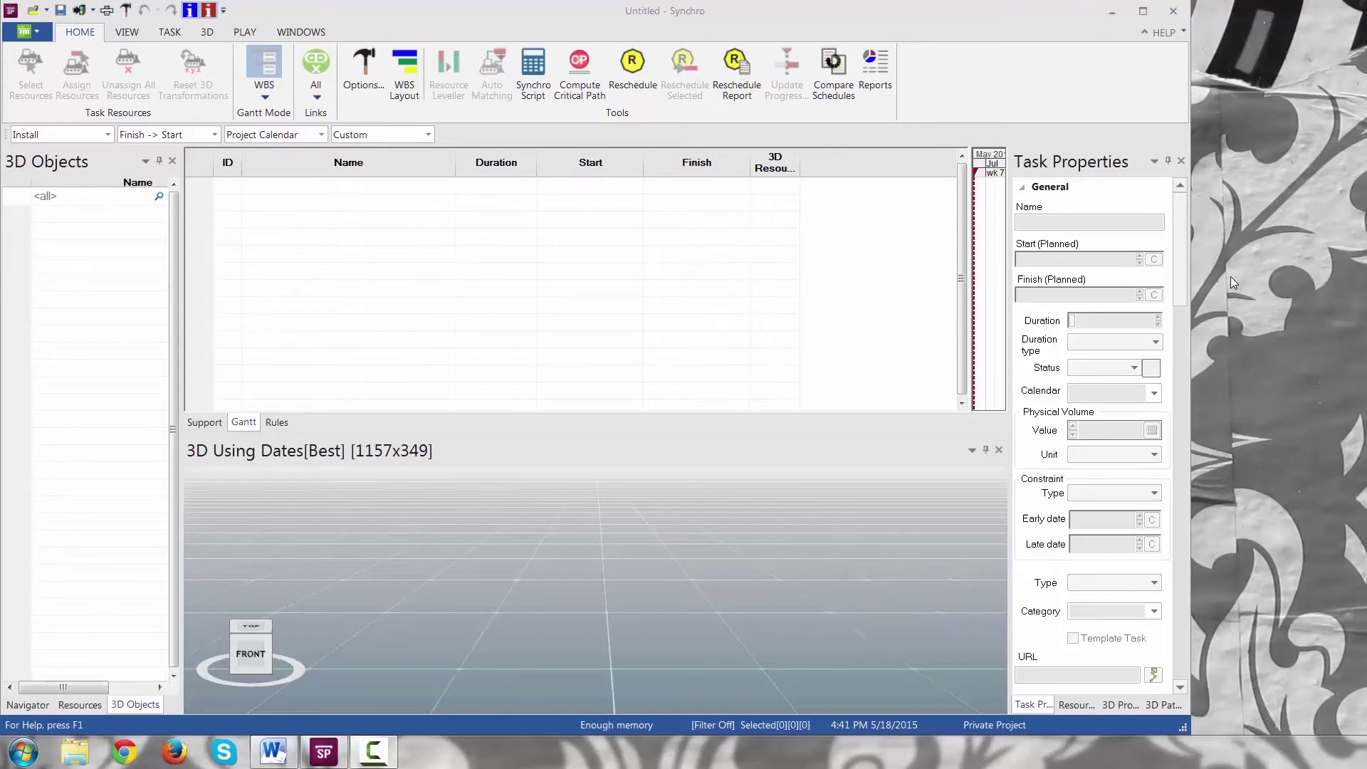
Check the installed Synchro PRO version, 5.0.1.1, in Help > About.
{"action": "left_click", "coordinate": [1182, 32]}
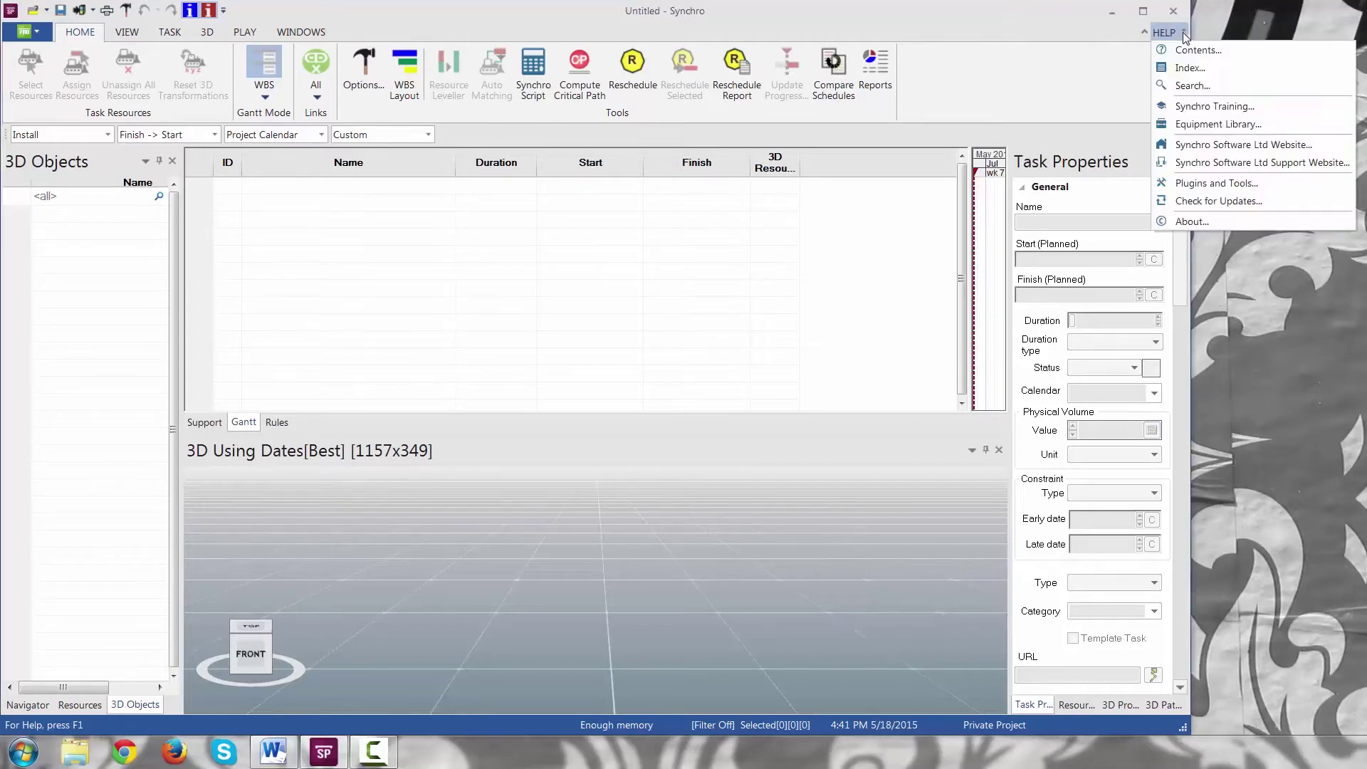
{"action": "left_click", "coordinate": [1189, 222]}
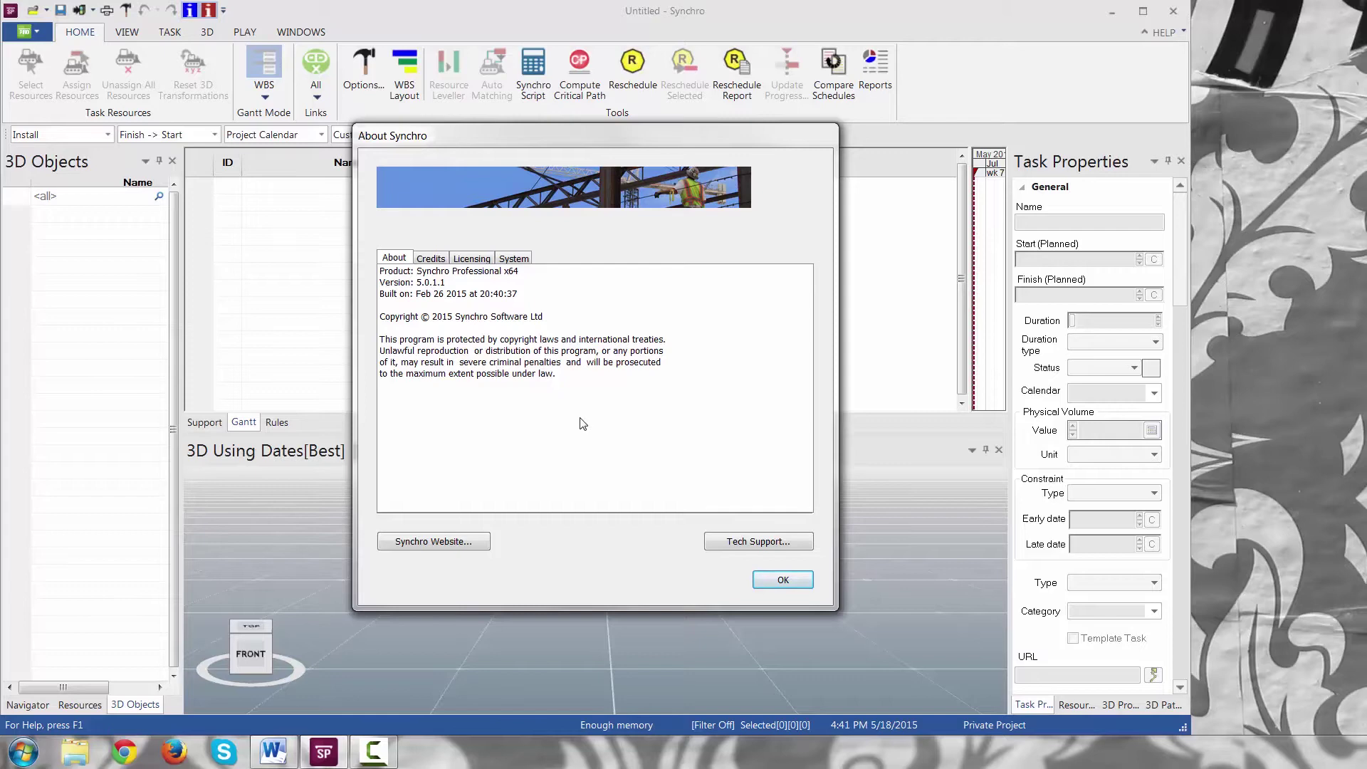
{"action": "left_click", "coordinate": [783, 581]}
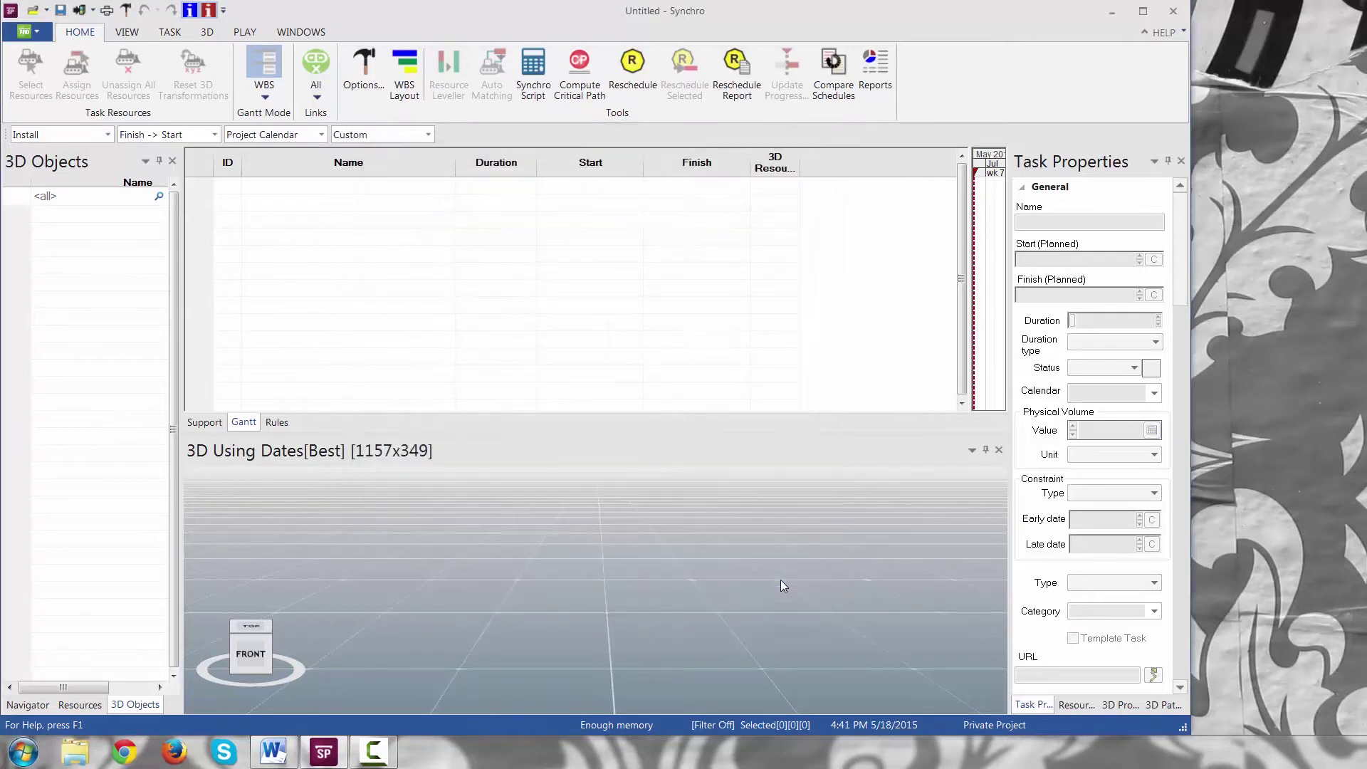
Run Check for Updates and dismiss the no-updates-available message.
{"action": "left_click", "coordinate": [1182, 32]}
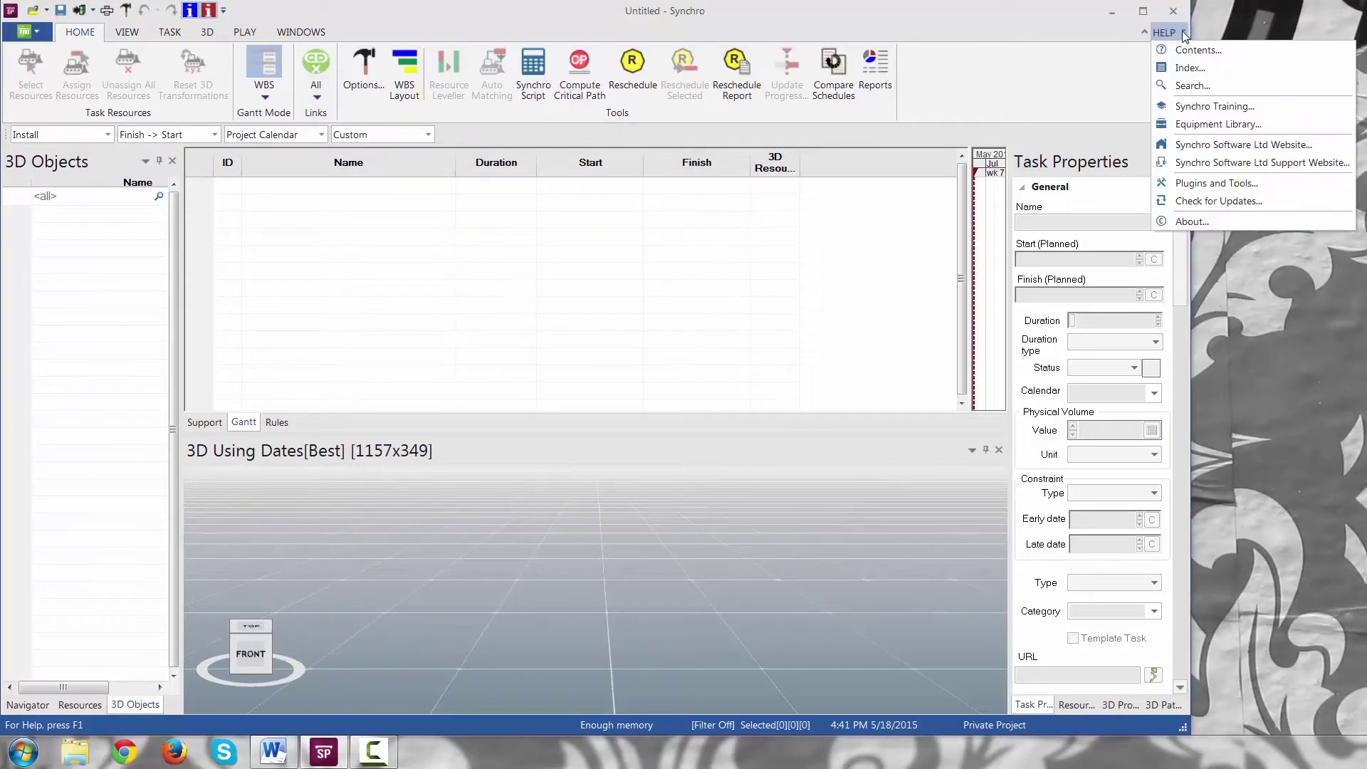
{"action": "left_click", "coordinate": [1184, 202]}
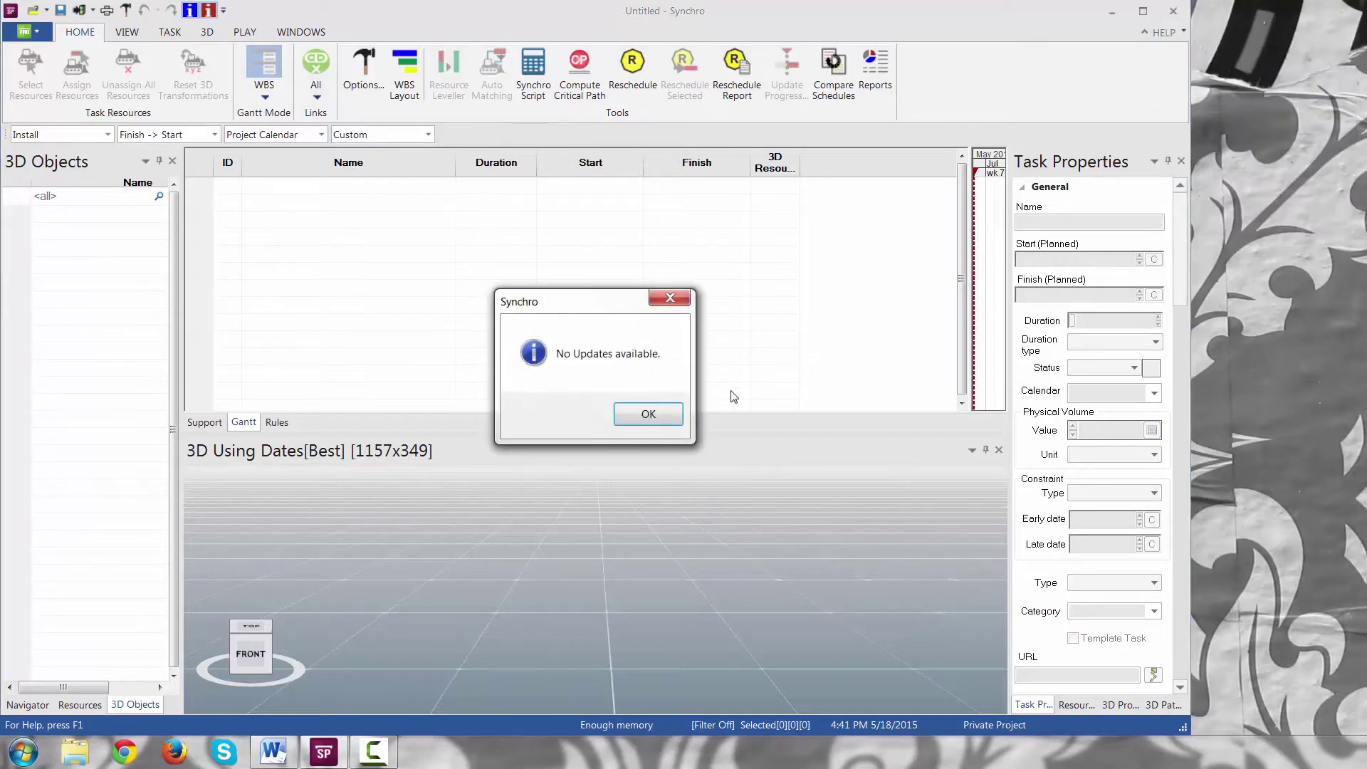
{"action": "left_click", "coordinate": [661, 413]}
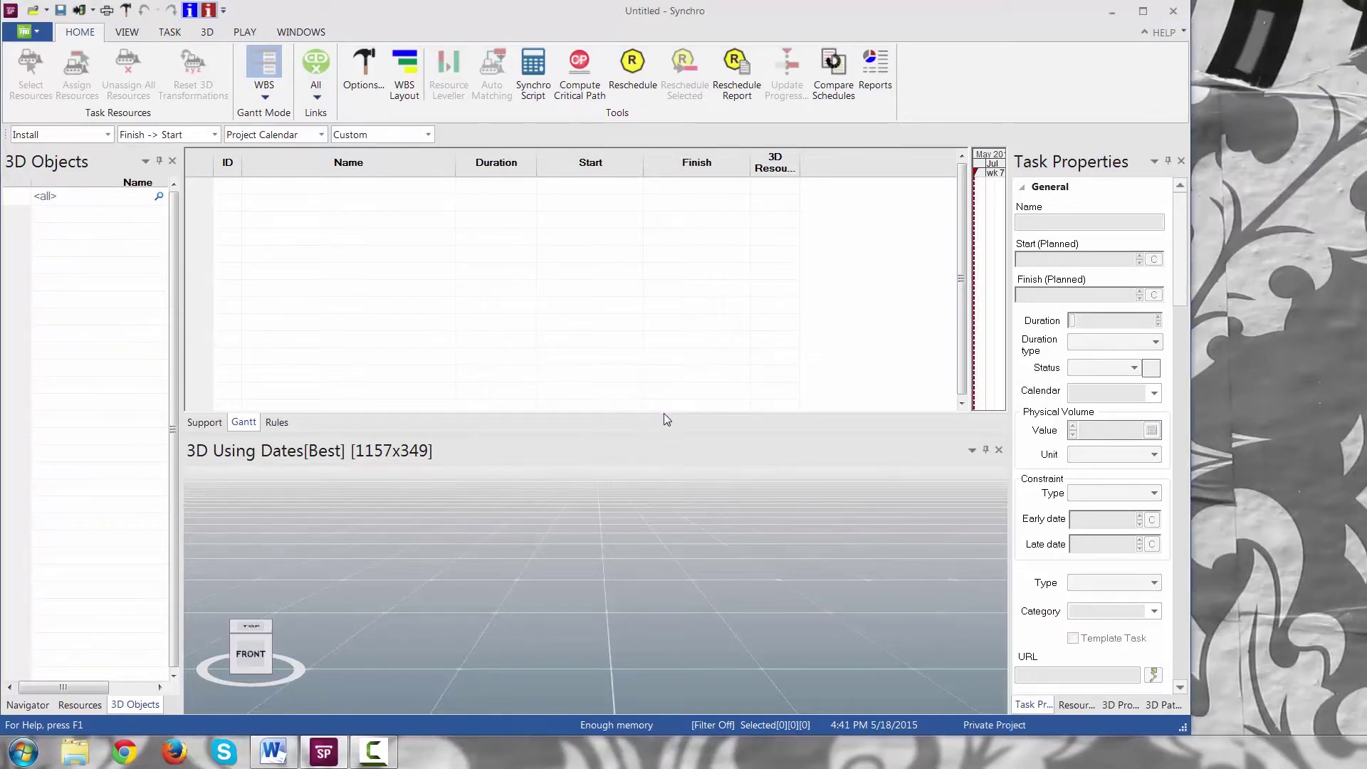
{"action": "left_click", "coordinate": [1185, 36]}
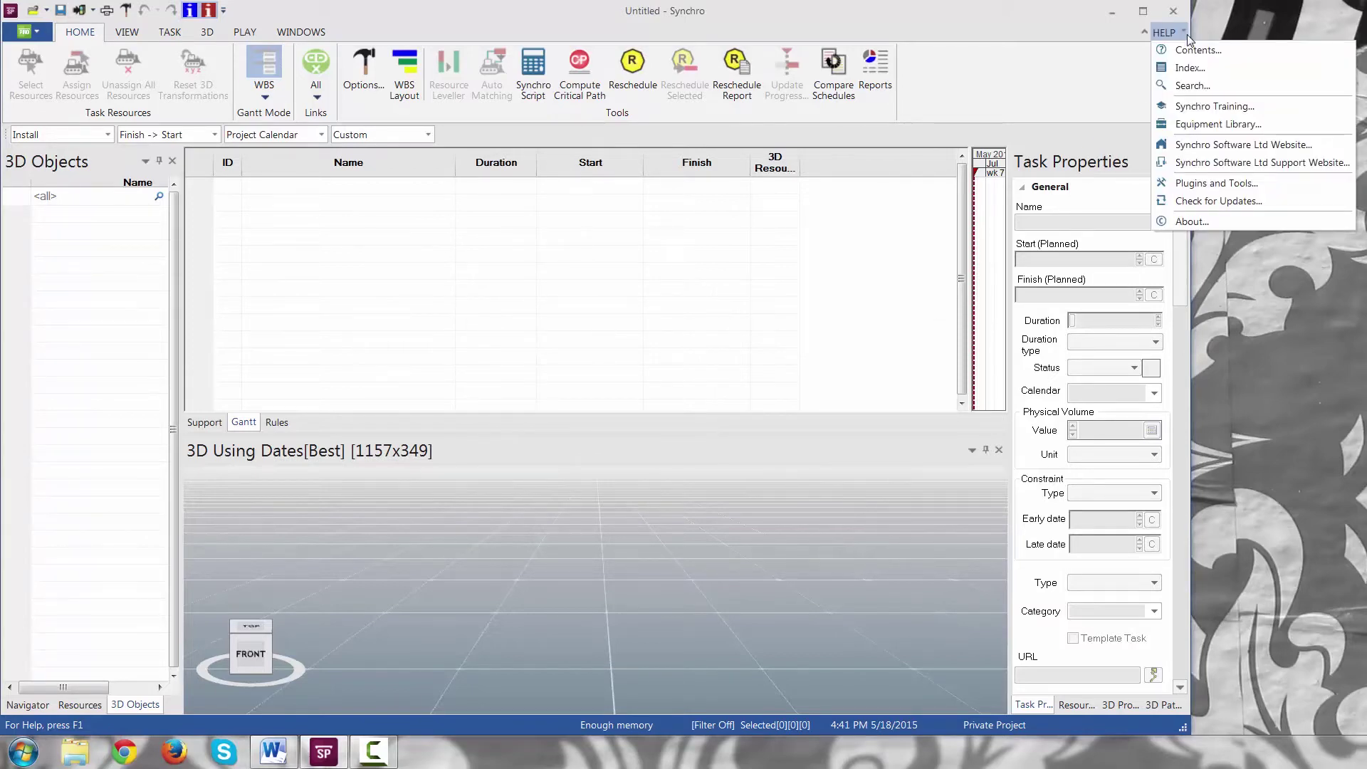
Open the Plugins and Tools downloads page, enlarge the browser, and expand Primavera API.
{"action": "left_click", "coordinate": [1205, 185]}
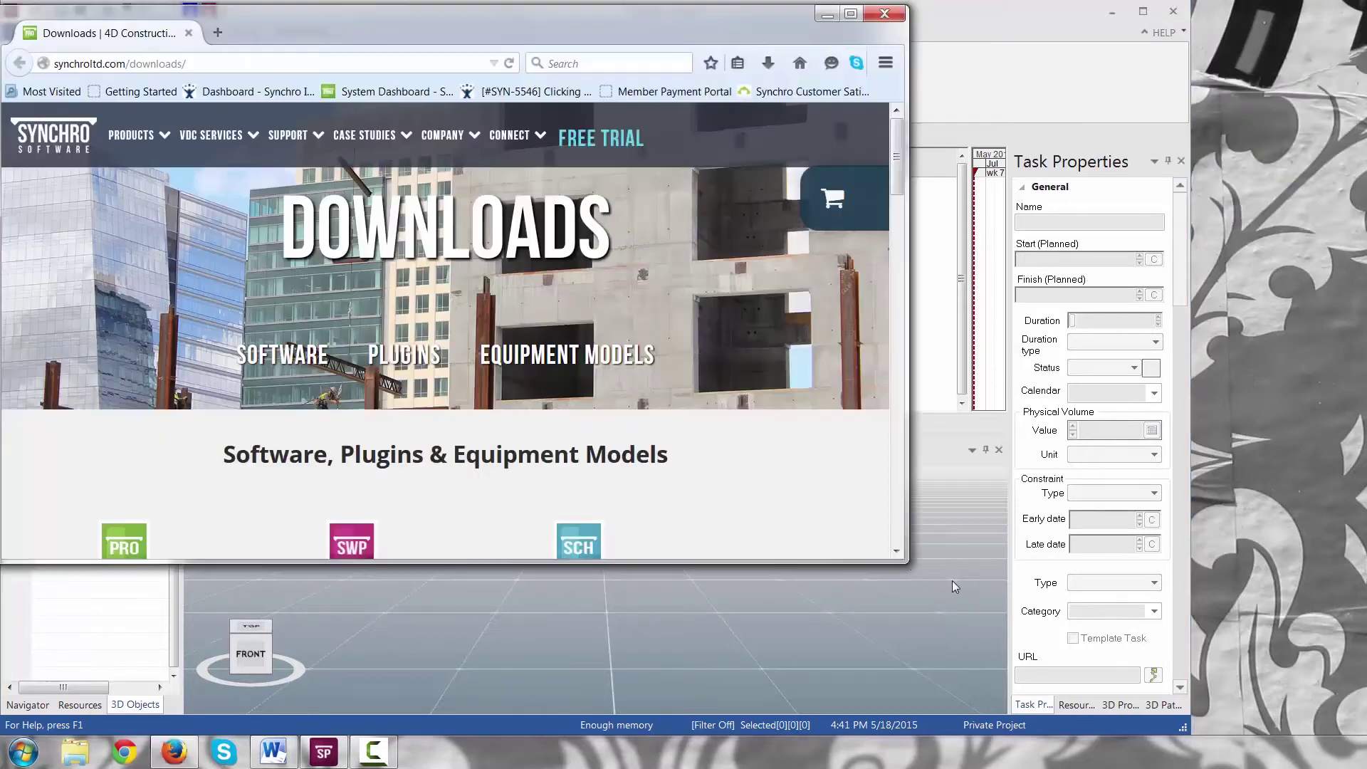
{"action": "left_click_drag", "start_coordinate": [906, 655], "coordinate": [1179, 721]}
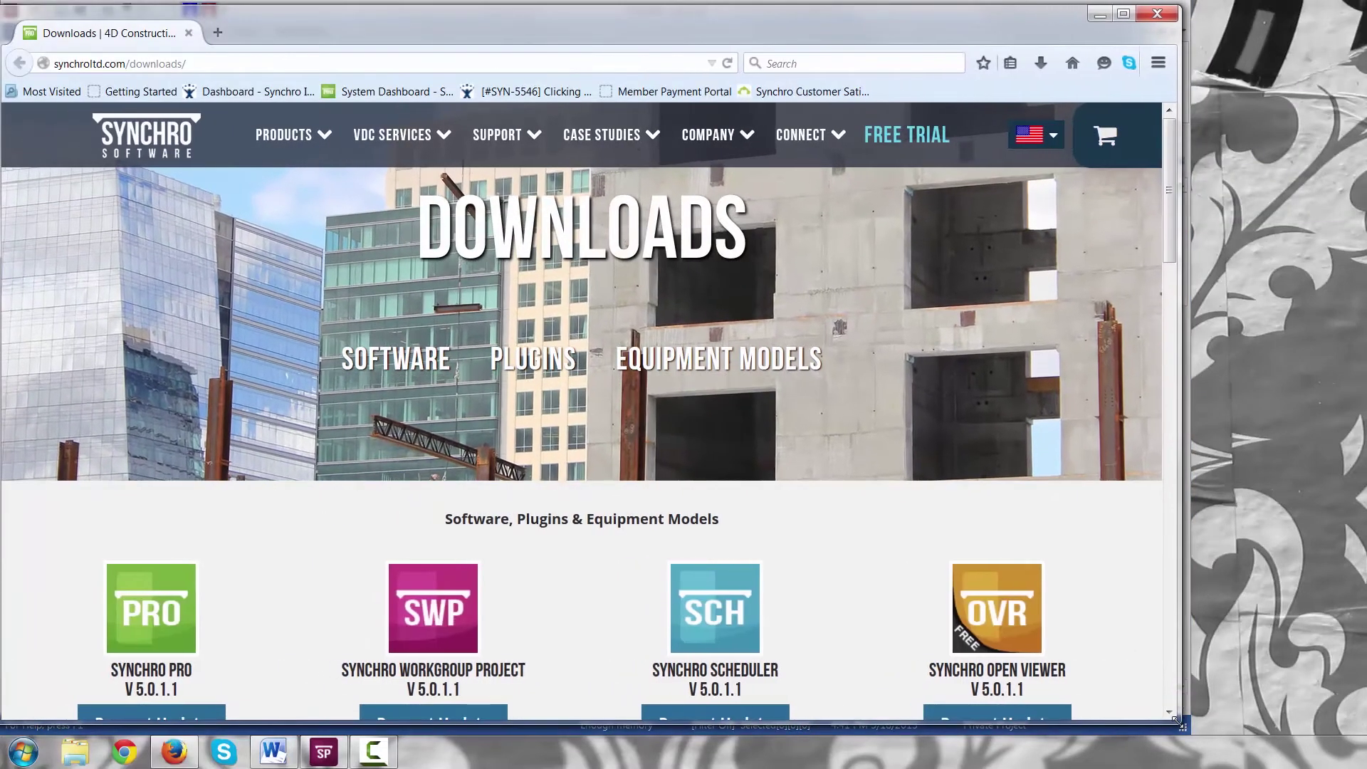
{"action": "scroll", "coordinate": [874, 361], "scroll_direction": "down", "scroll_amount": 10}
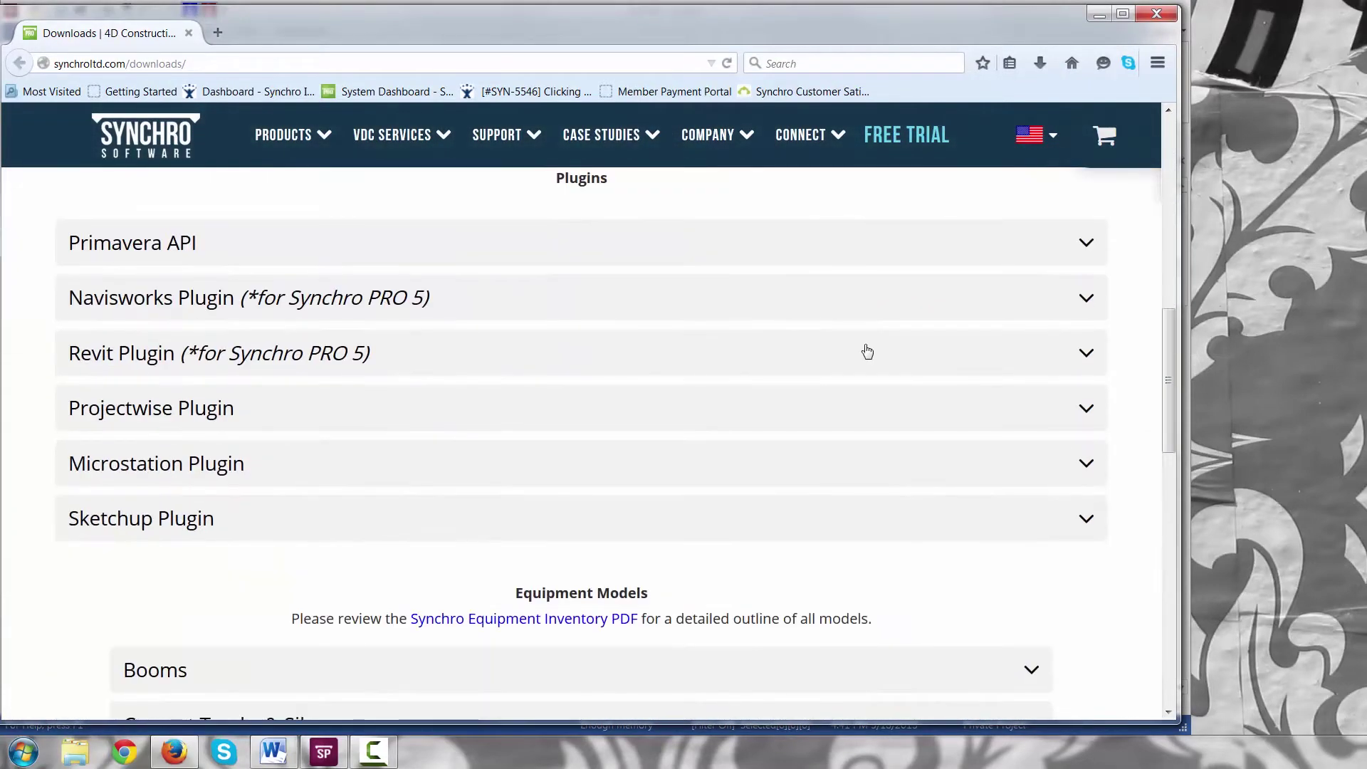
{"action": "left_click", "coordinate": [190, 245]}
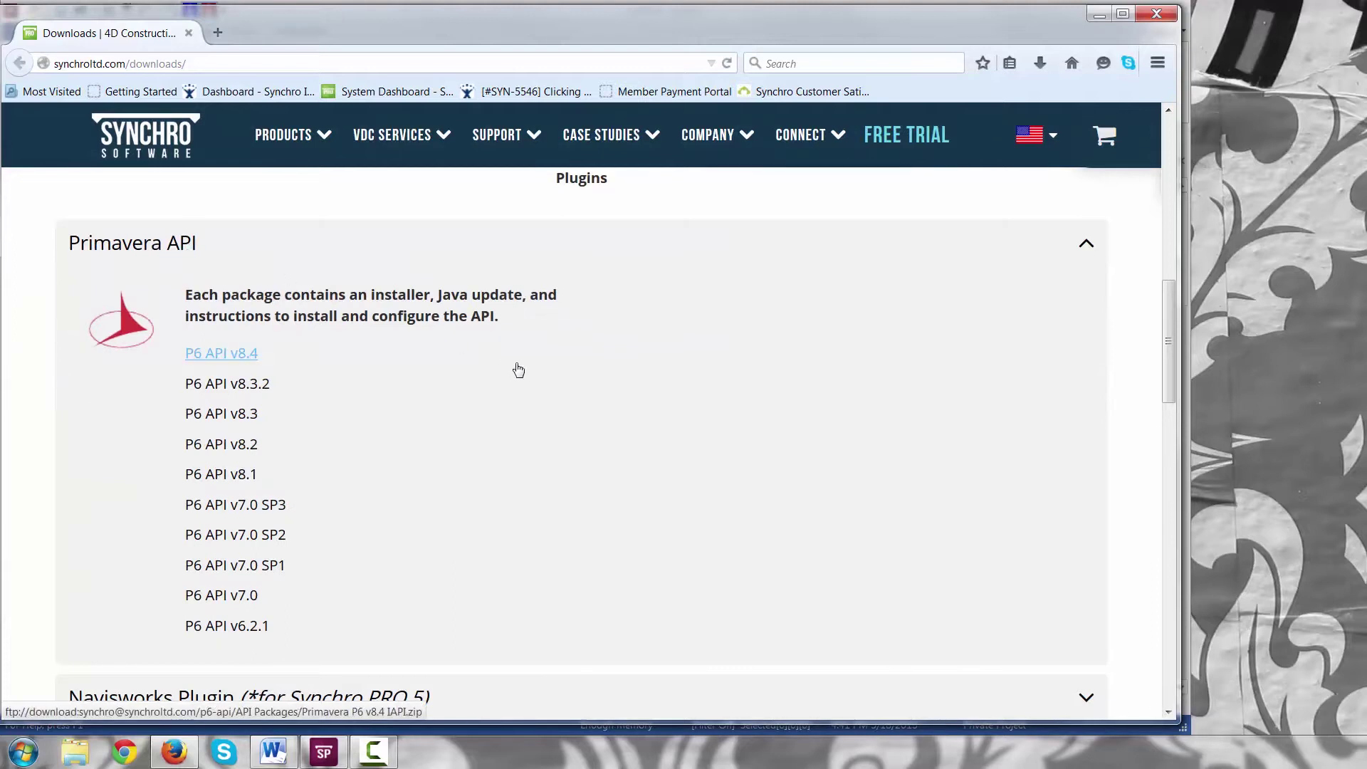
Expand the Navisworks Plugin and Revit Plugin sections.
{"action": "scroll", "coordinate": [518, 369], "scroll_direction": "down", "scroll_amount": 5}
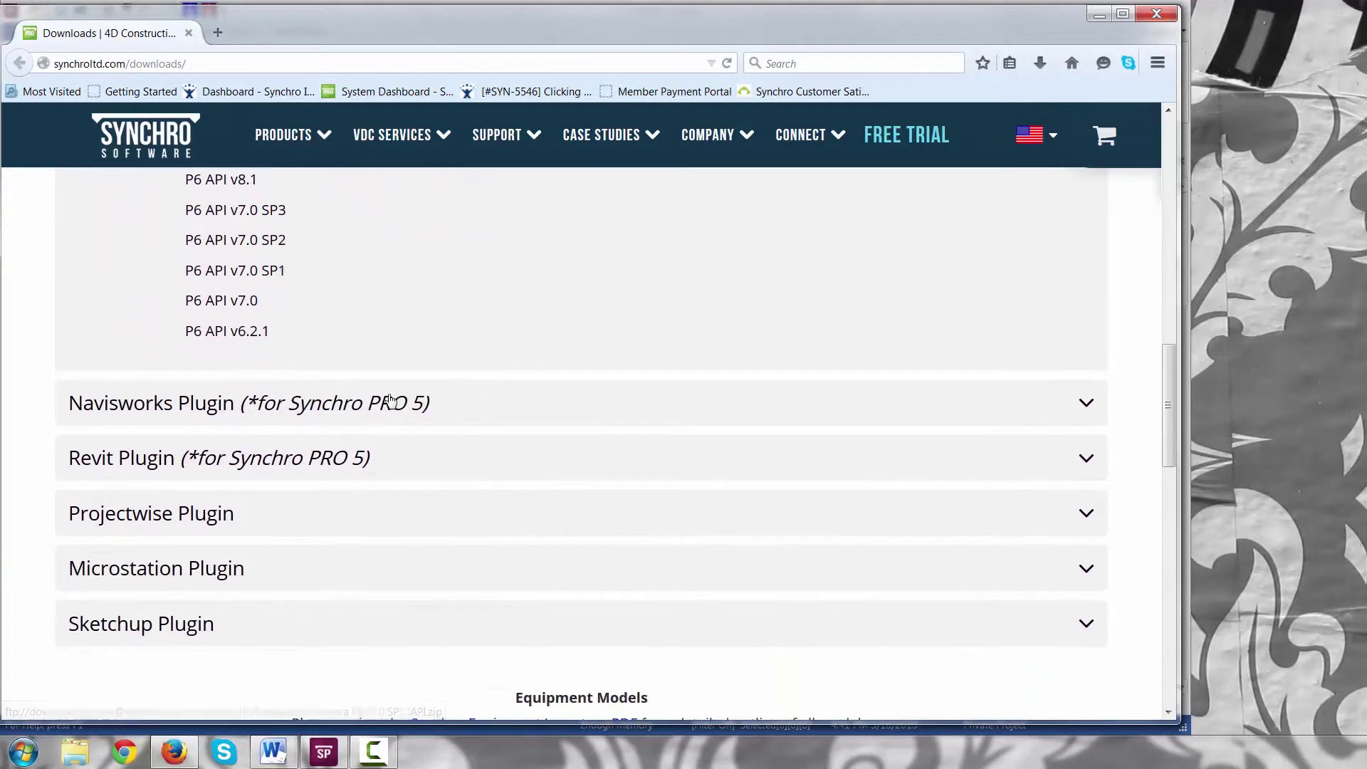
{"action": "left_click", "coordinate": [424, 393]}
{"action": "scroll", "coordinate": [479, 324], "scroll_direction": "down", "scroll_amount": 1}
{"action": "scroll", "coordinate": [479, 325], "scroll_direction": "down", "scroll_amount": 3}
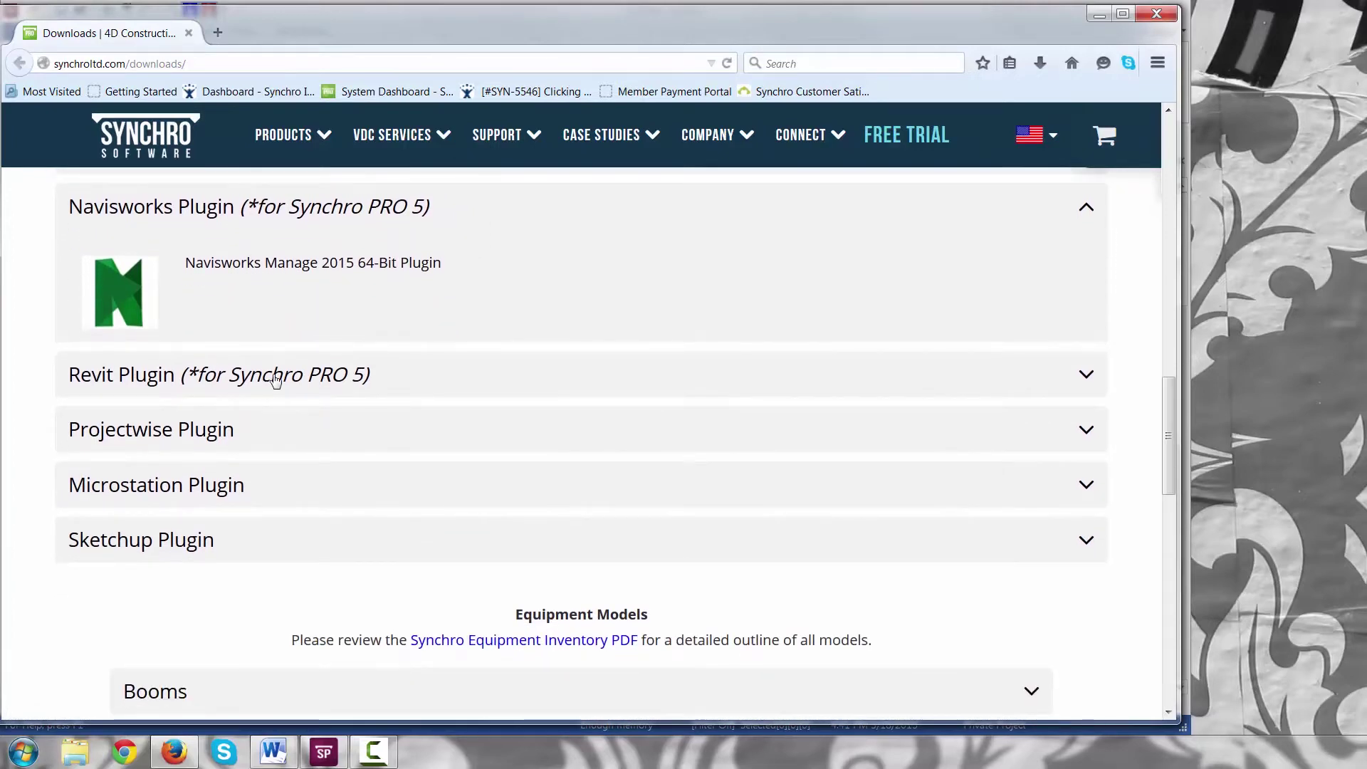
{"action": "left_click", "coordinate": [275, 375]}
{"action": "scroll", "coordinate": [442, 404], "scroll_direction": "down", "scroll_amount": 2}
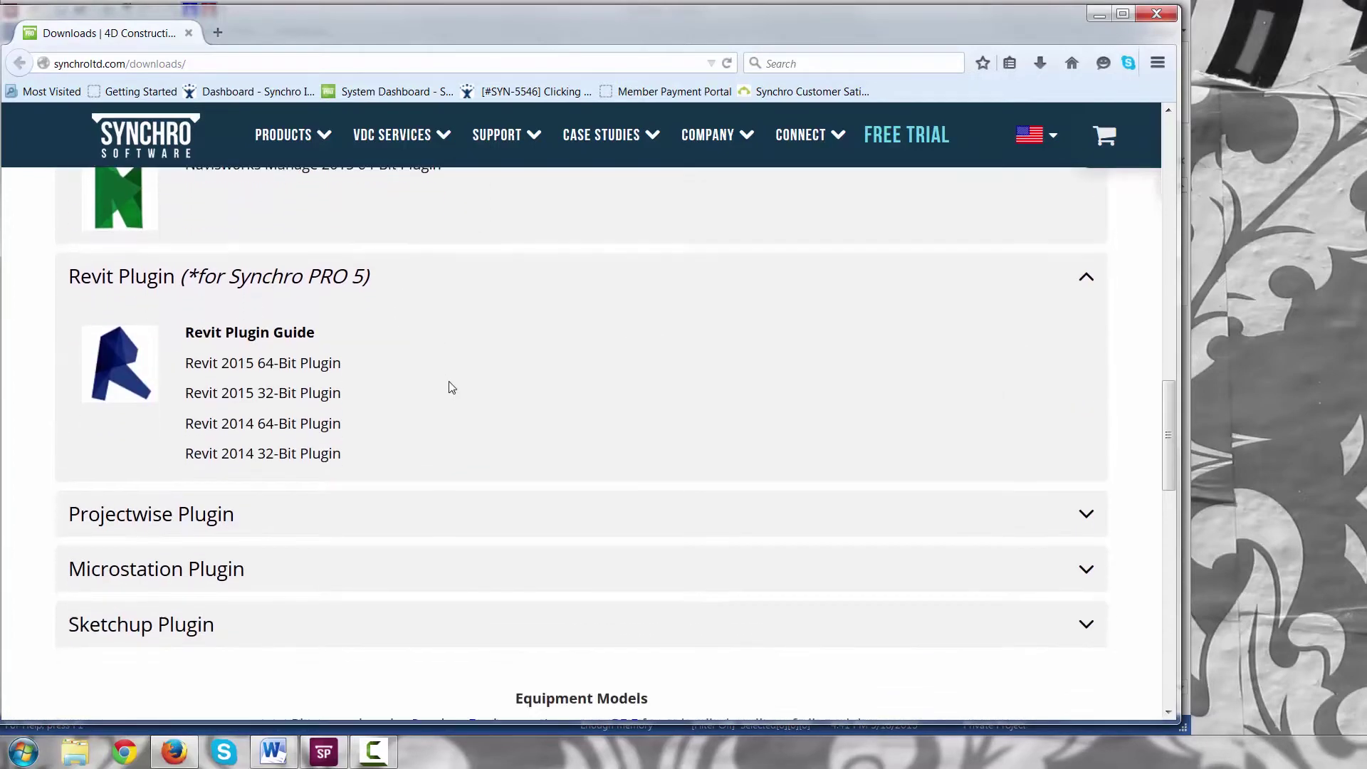
{"action": "scroll", "coordinate": [463, 383], "scroll_direction": "down", "scroll_amount": 2}
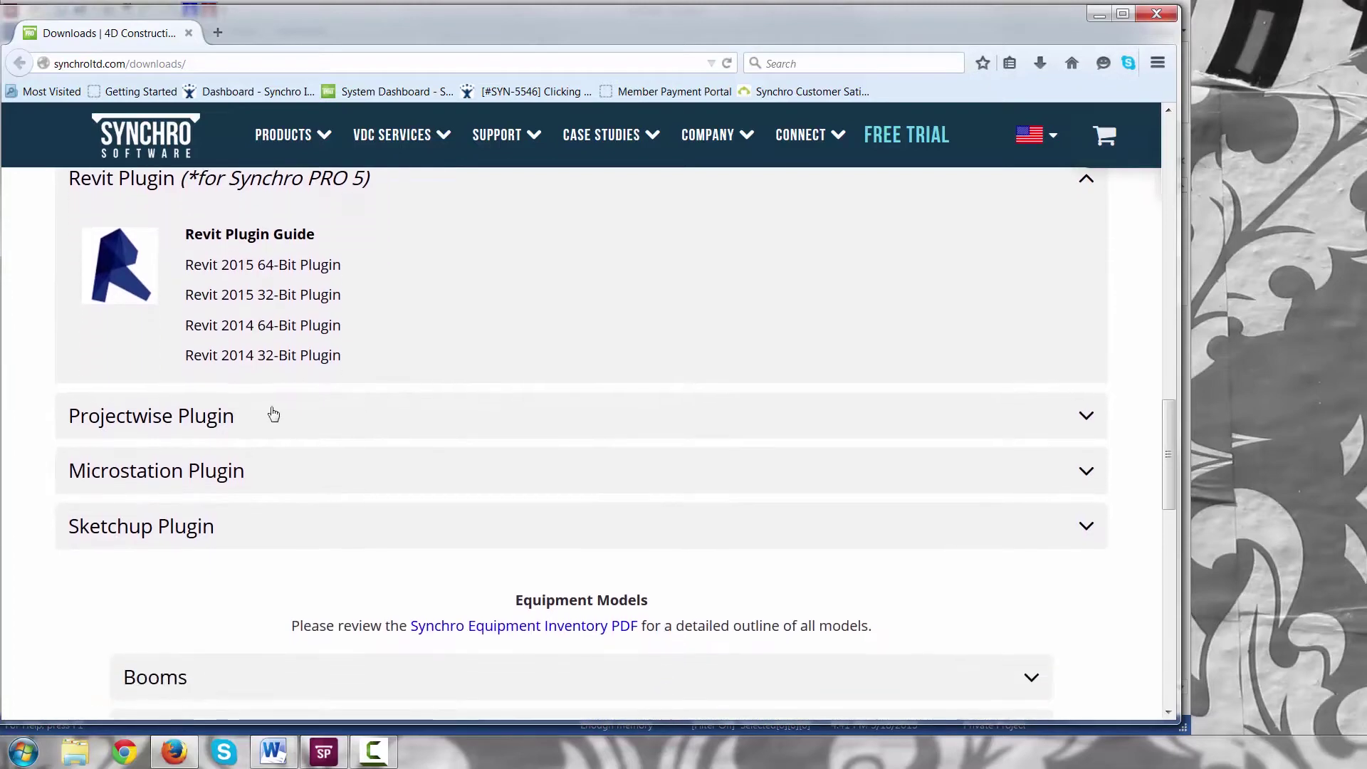
Expand the Projectwise Plugin and Microstation Plugin sections.
{"action": "left_click", "coordinate": [287, 423]}
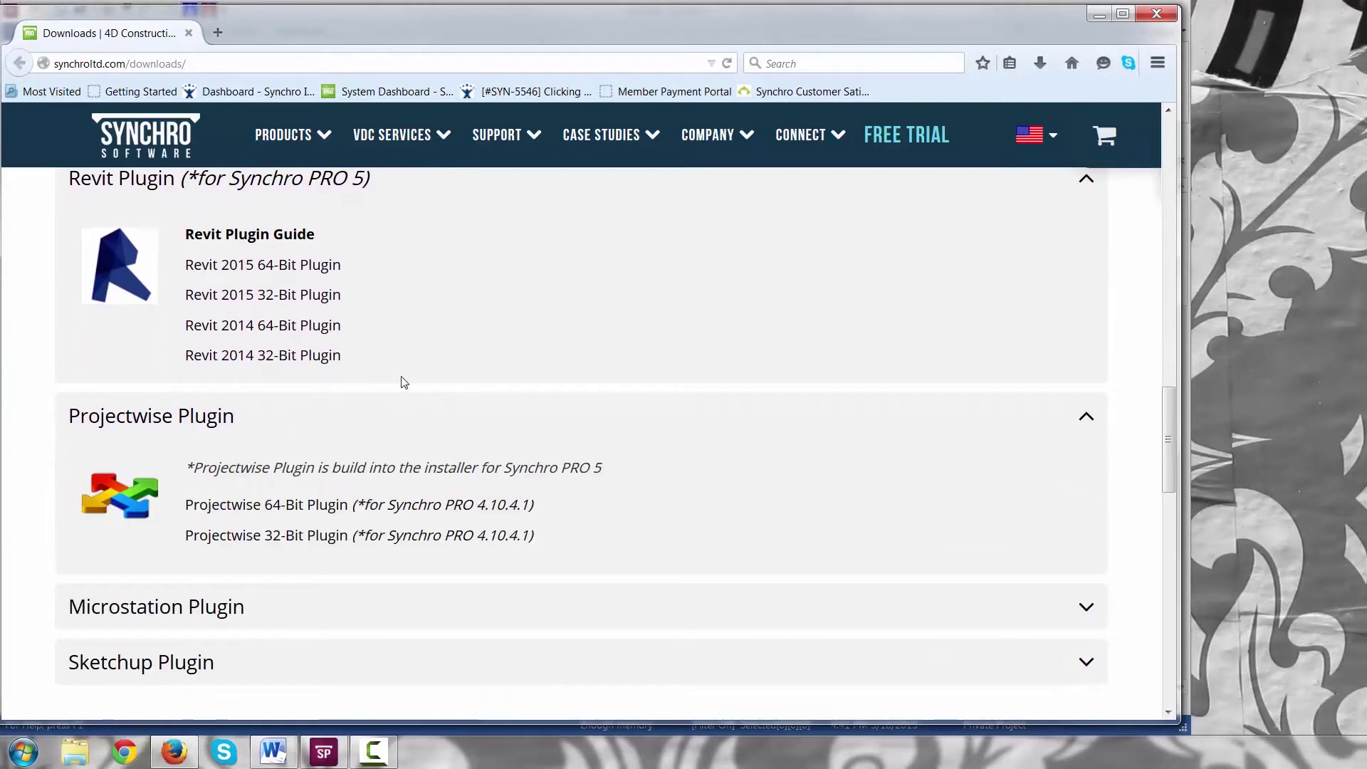
{"action": "scroll", "coordinate": [410, 374], "scroll_direction": "down", "scroll_amount": 2}
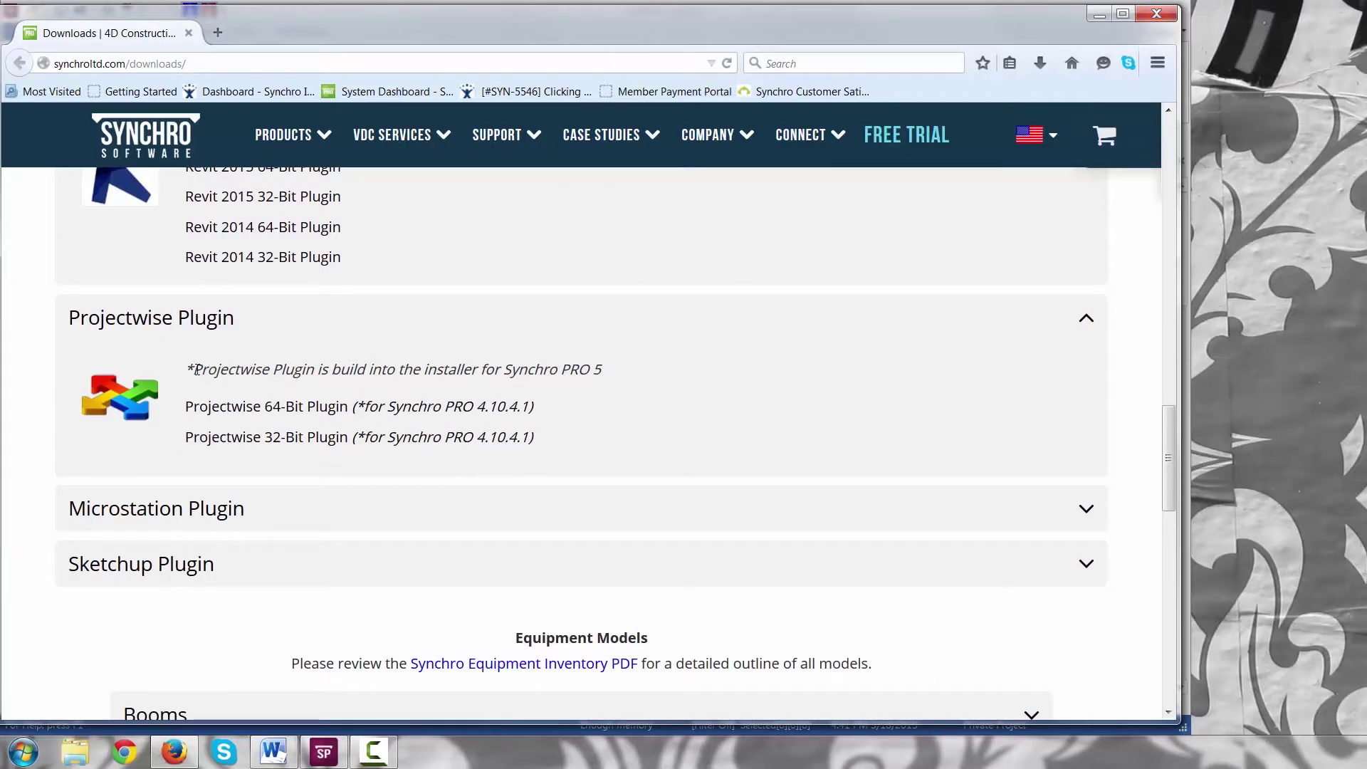
{"action": "left_click_drag", "start_coordinate": [196, 369], "coordinate": [648, 391]}
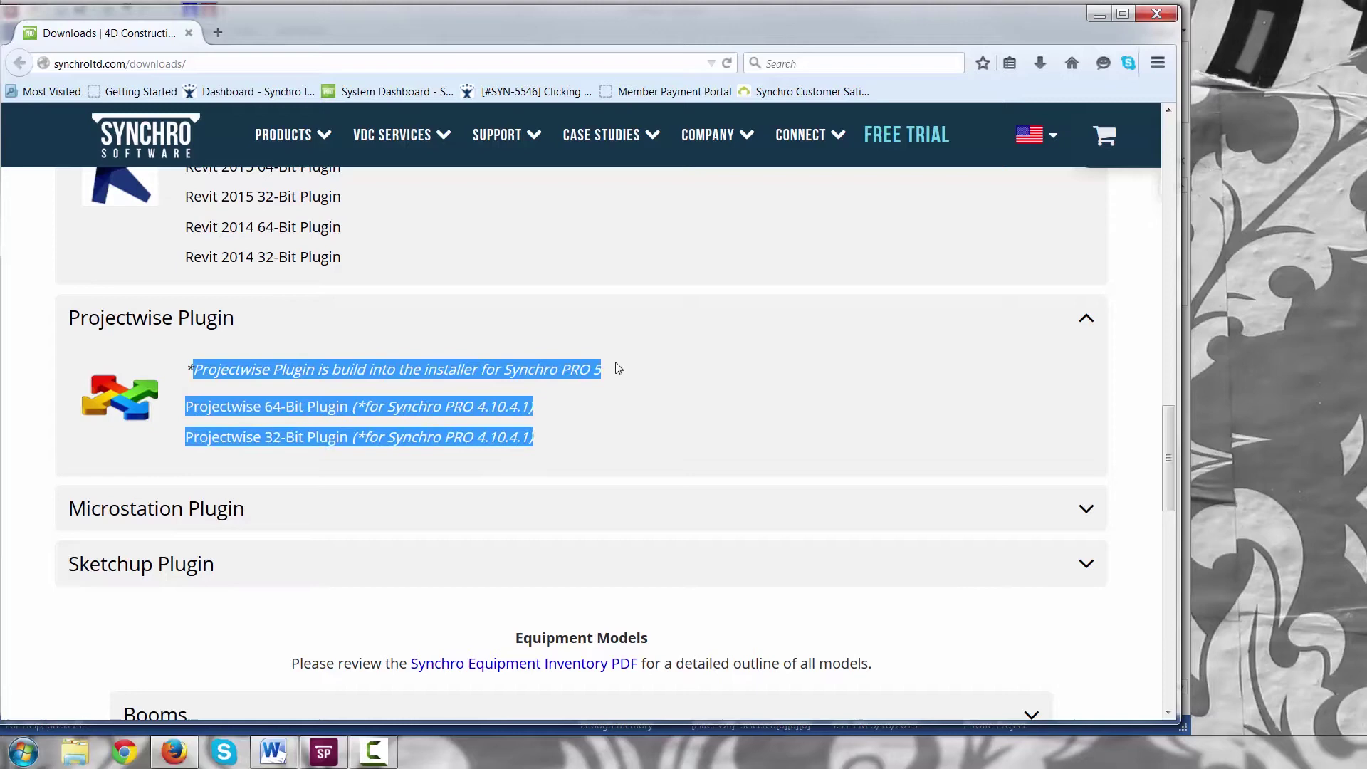
{"action": "left_click", "coordinate": [635, 391]}
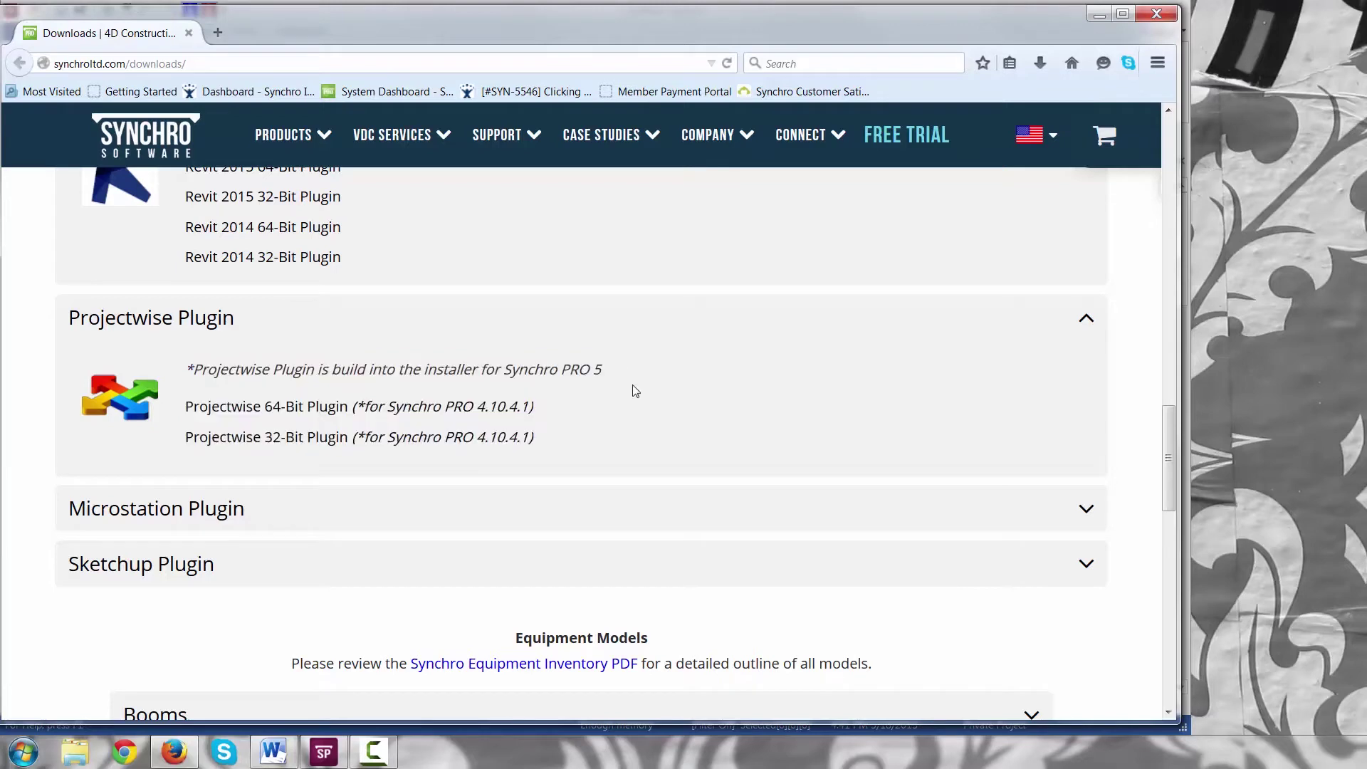
{"action": "left_click", "coordinate": [160, 522]}
{"action": "scroll", "coordinate": [283, 458], "scroll_direction": "down", "scroll_amount": 5}
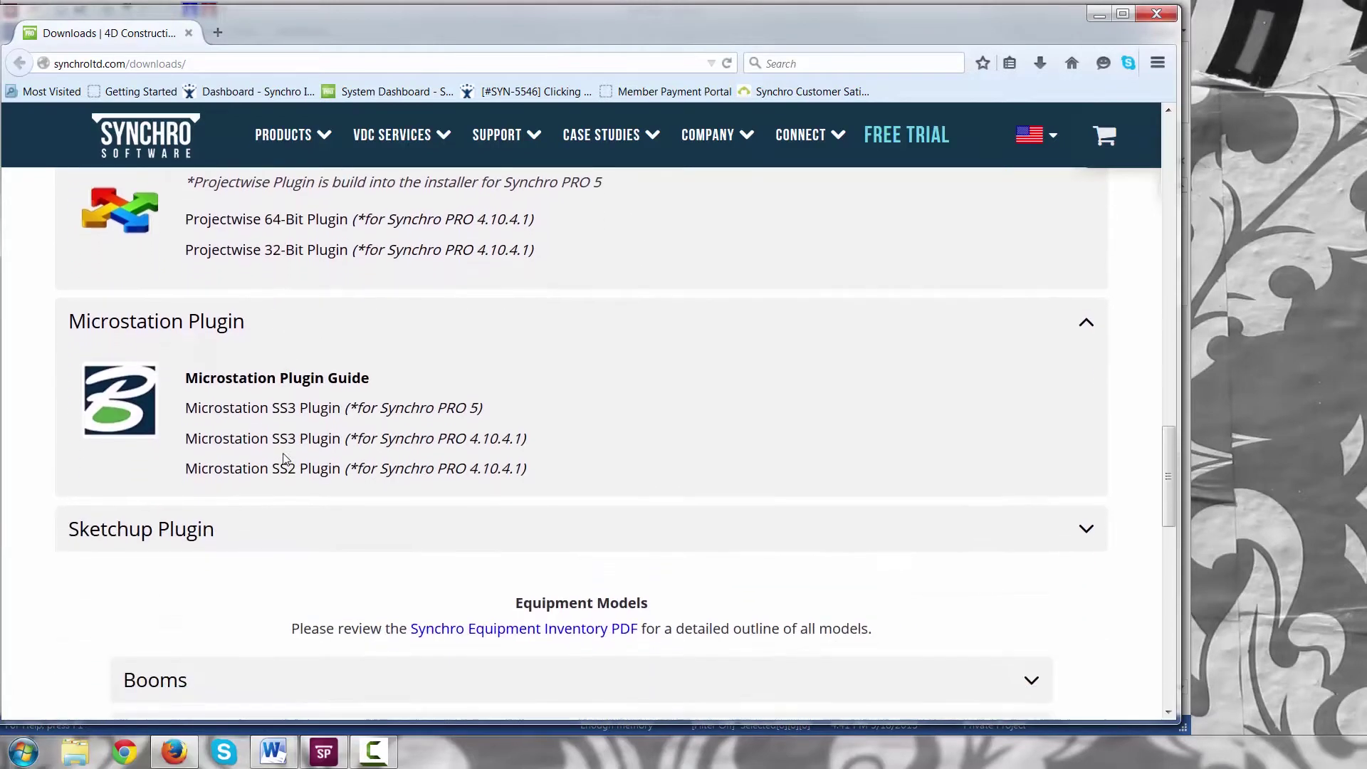
{"action": "scroll", "coordinate": [283, 456], "scroll_direction": "down", "scroll_amount": 2}
Expand the Sketchup Plugin section and scroll back up the page.
{"action": "left_click", "coordinate": [213, 422]}
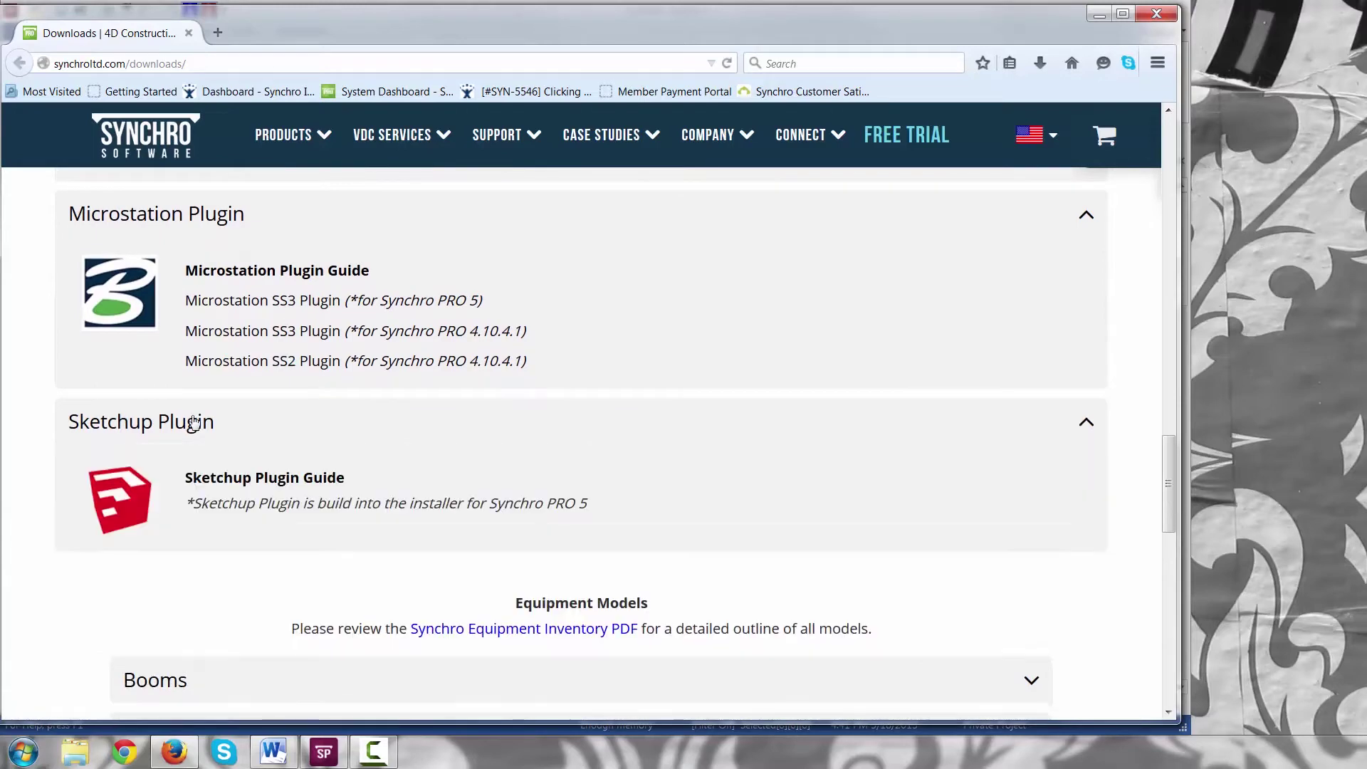
{"action": "scroll", "coordinate": [315, 421], "scroll_direction": "down", "scroll_amount": 2}
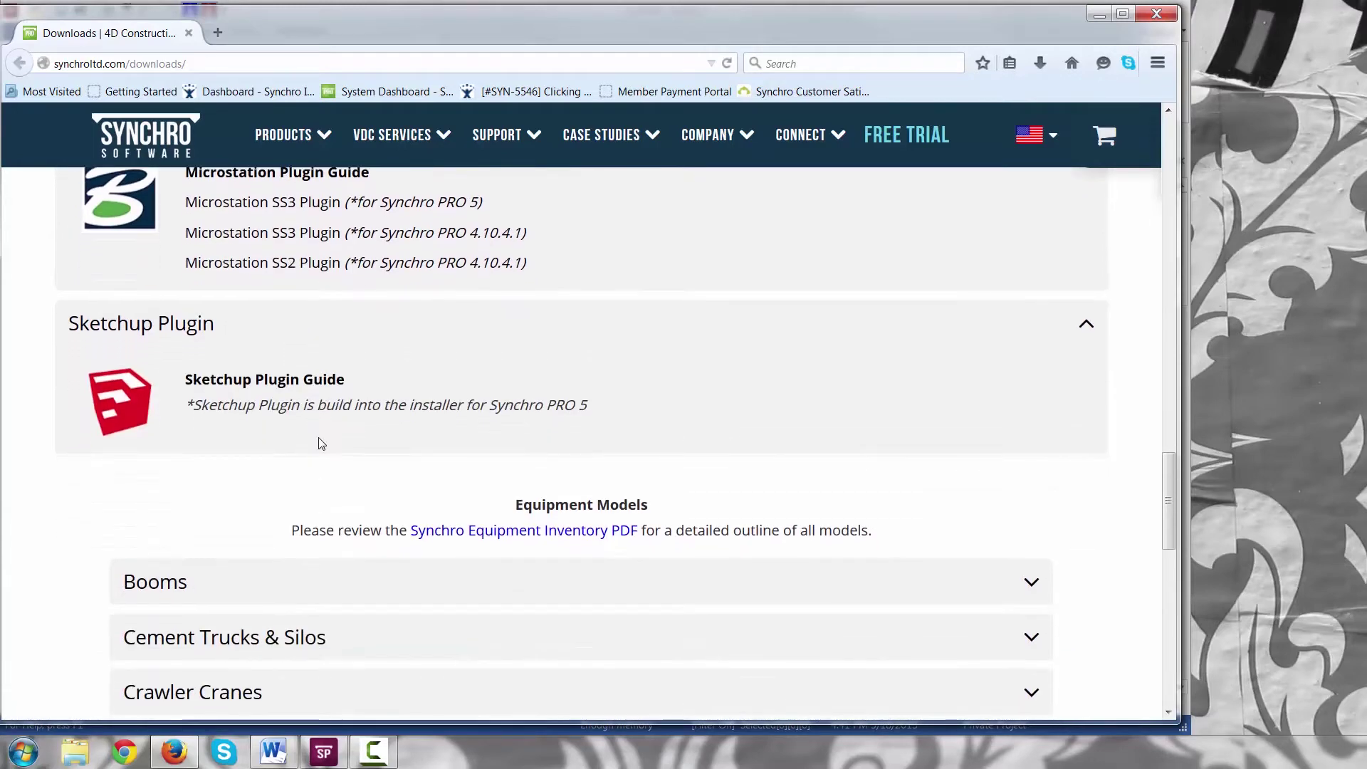
{"action": "scroll", "coordinate": [318, 439], "scroll_direction": "down", "scroll_amount": 2}
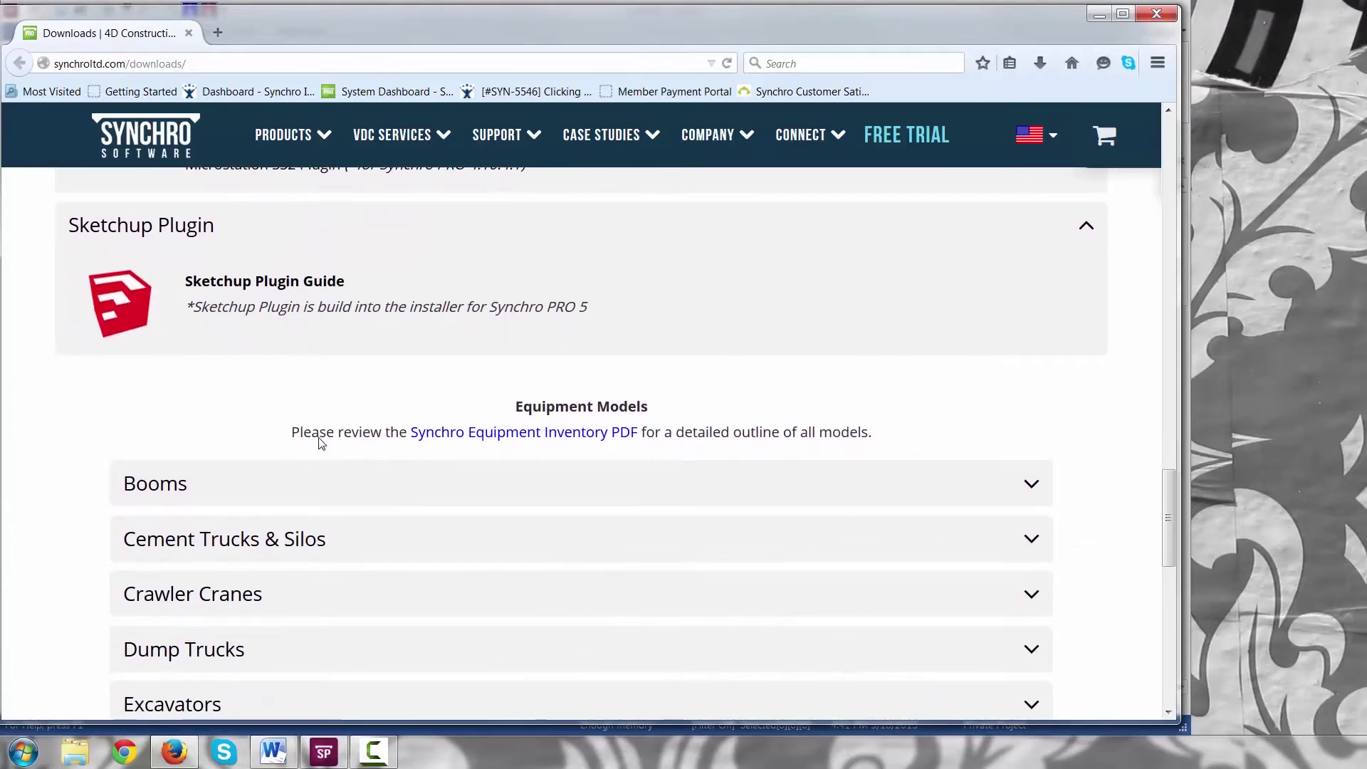
{"action": "scroll", "coordinate": [319, 440], "scroll_direction": "up", "scroll_amount": 8}
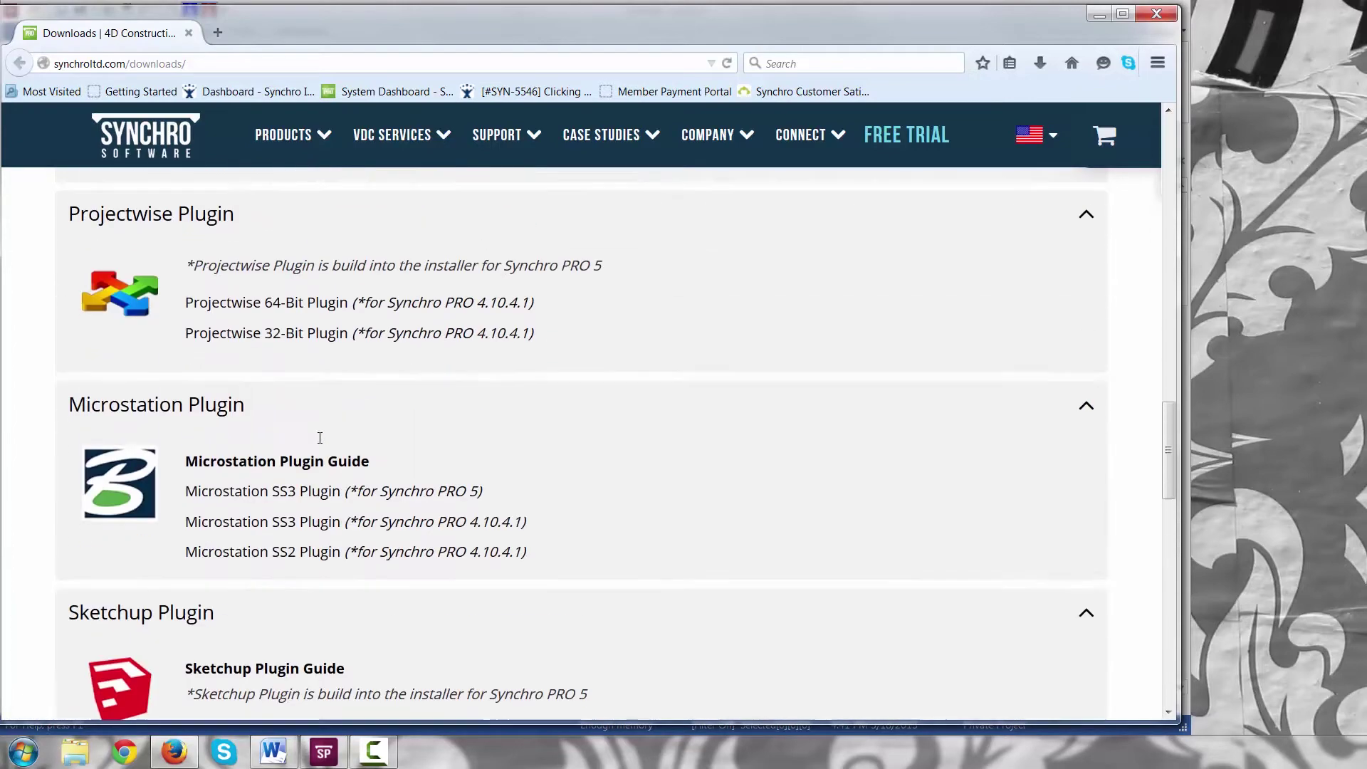
{"action": "scroll", "coordinate": [320, 439], "scroll_direction": "up", "scroll_amount": 13}
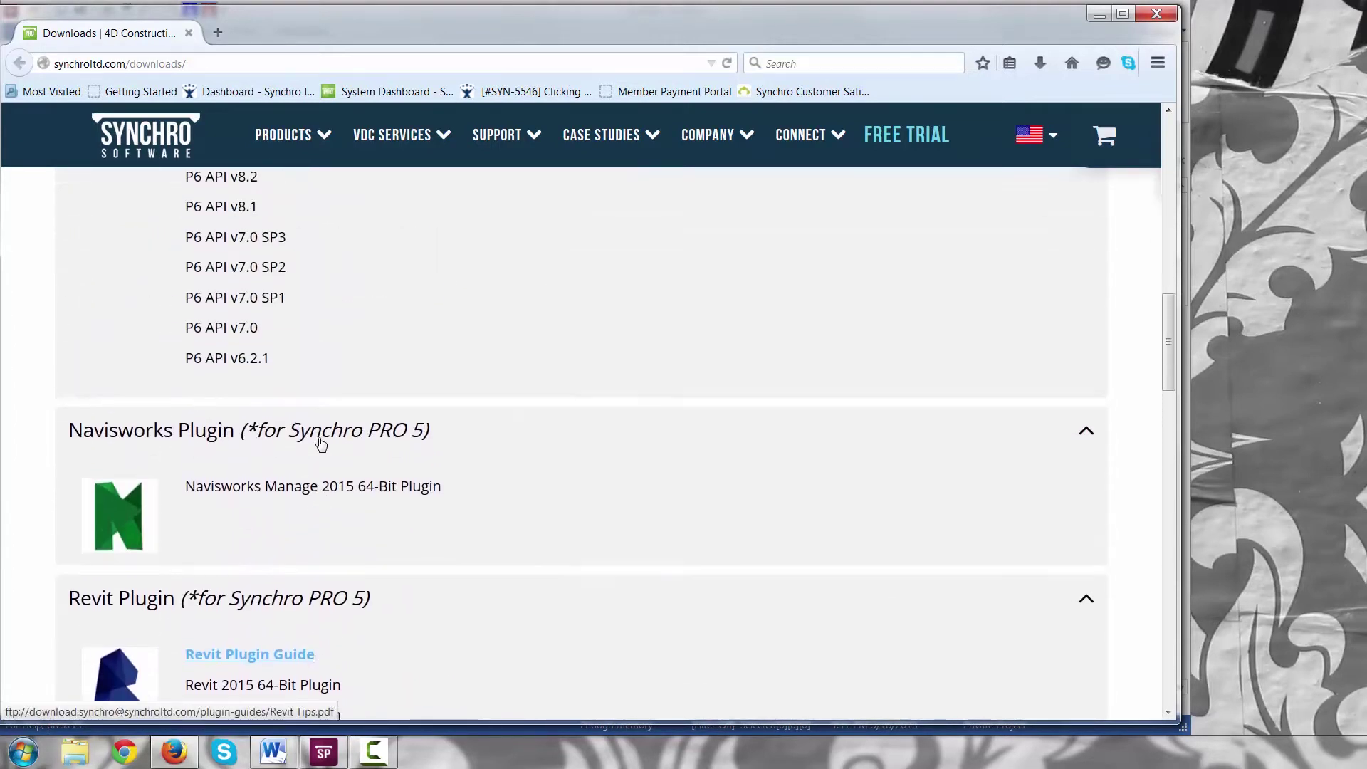
{"action": "scroll", "coordinate": [320, 444], "scroll_direction": "up", "scroll_amount": 11}
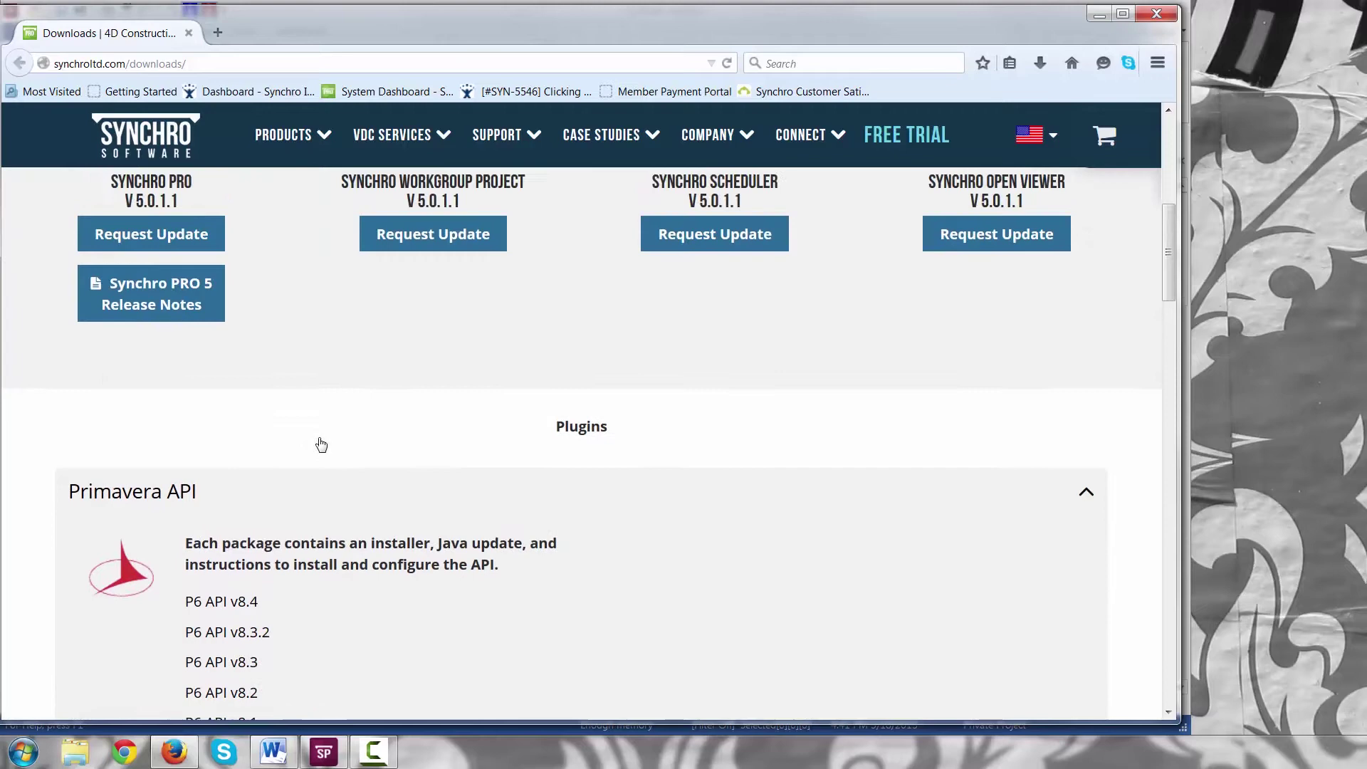
{"action": "scroll", "coordinate": [321, 444], "scroll_direction": "up", "scroll_amount": 5}
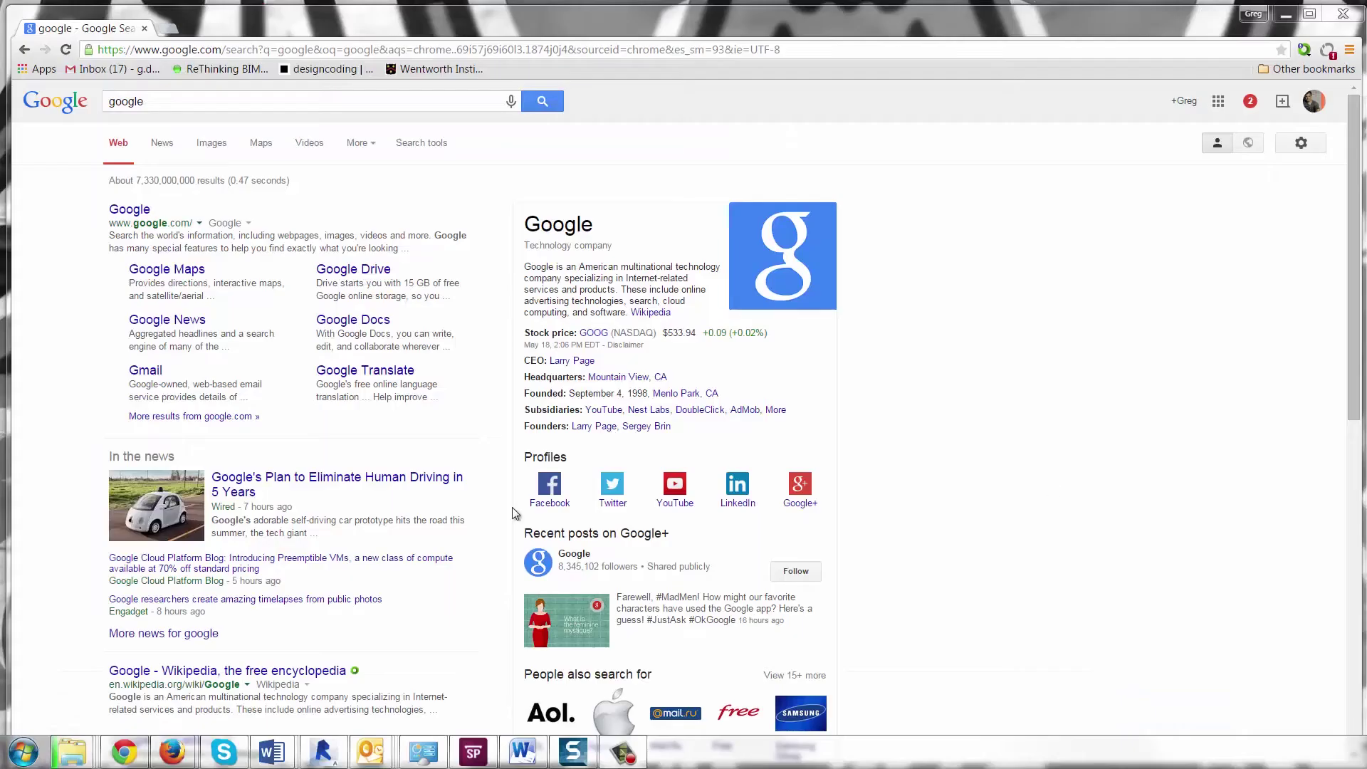
Open Device Manager from the Control Panel and reposition its window.
{"action": "left_click", "coordinate": [23, 753]}
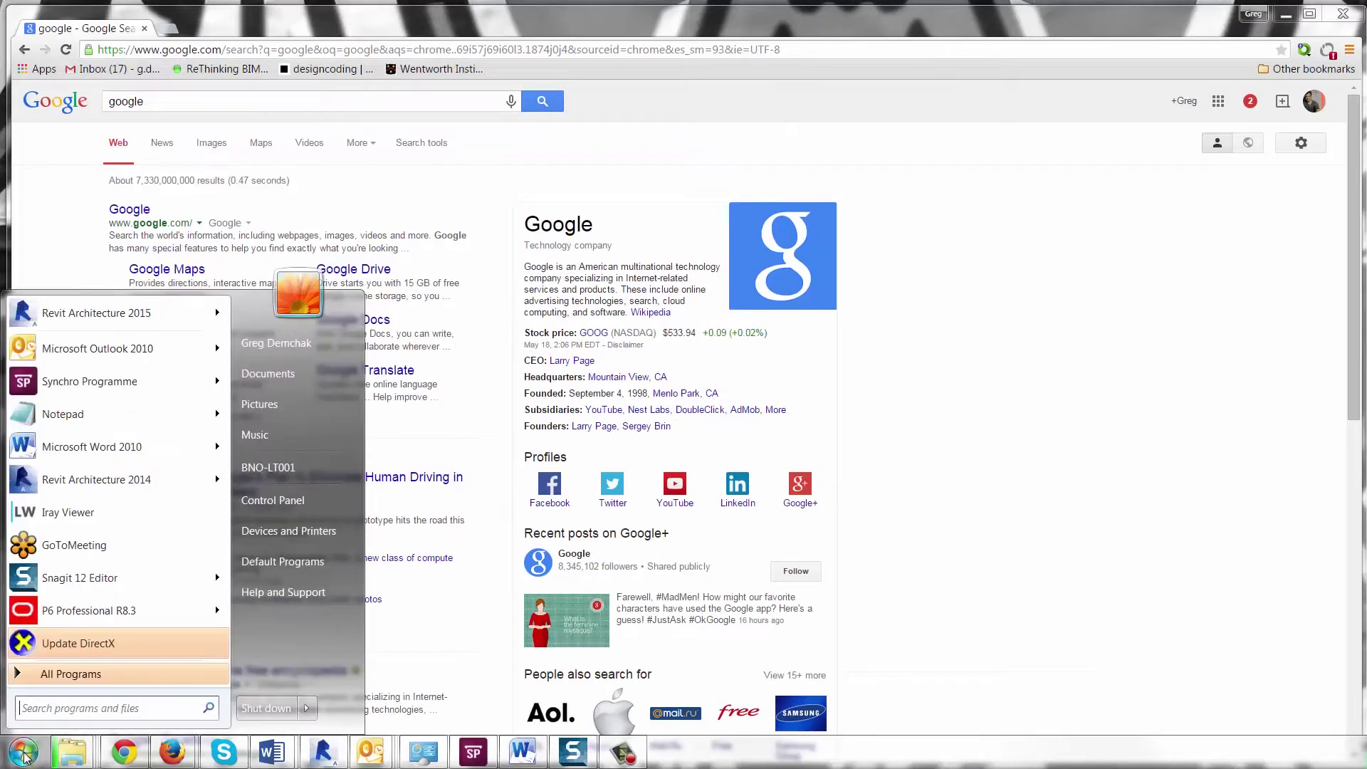
{"action": "left_click", "coordinate": [268, 502]}
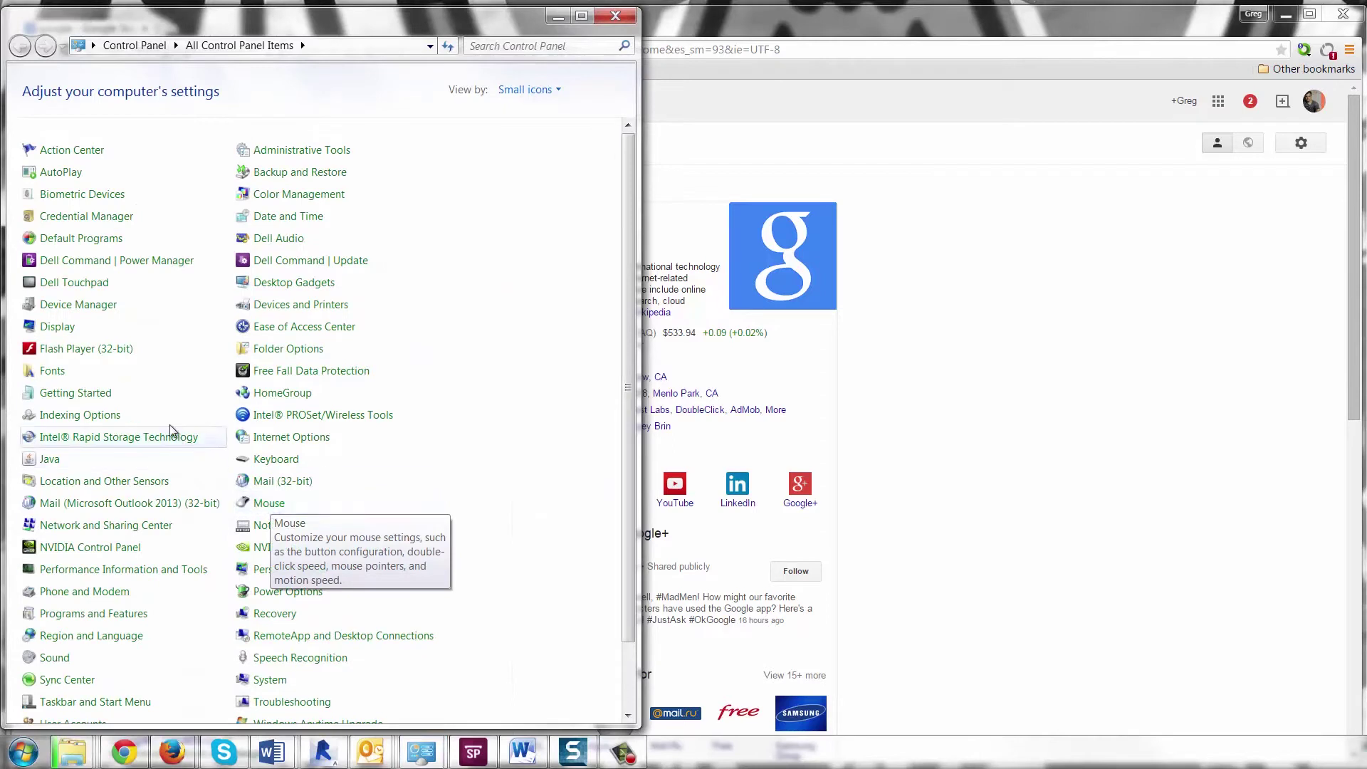
{"action": "left_click", "coordinate": [84, 307]}
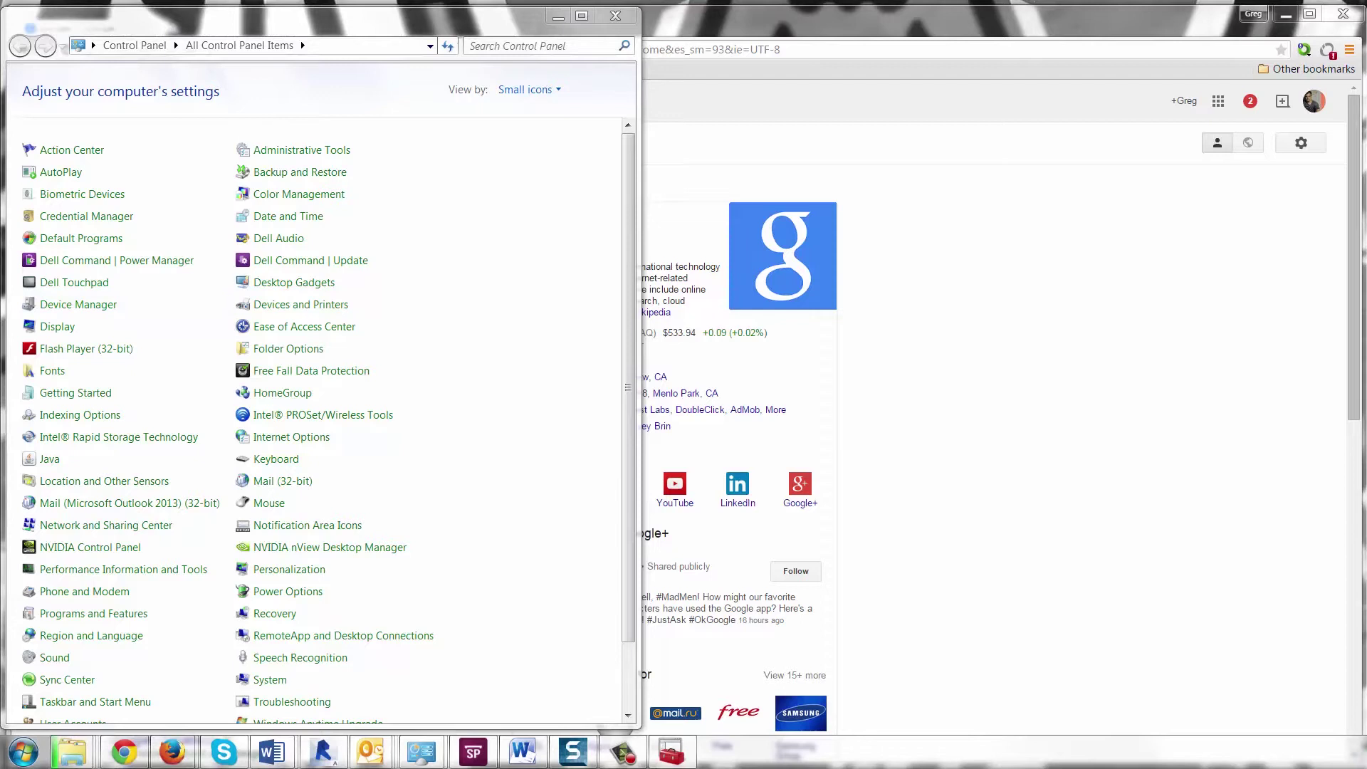
{"action": "left_click_drag", "start_coordinate": [723, 11], "coordinate": [995, 196]}
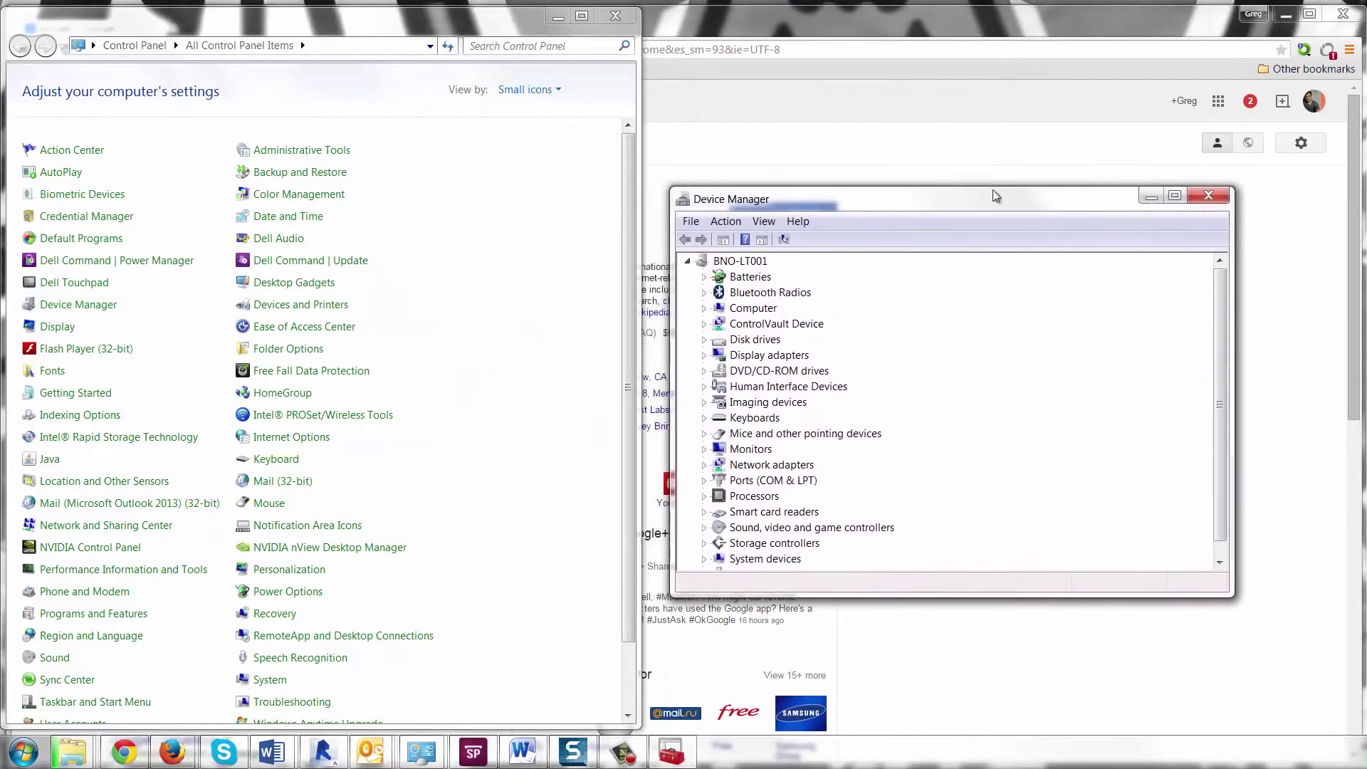
Expand Display adapters and bring up the NVIDIA Quadro K1100M context menu.
{"action": "left_click", "coordinate": [787, 358]}
{"action": "left_click", "coordinate": [704, 355]}
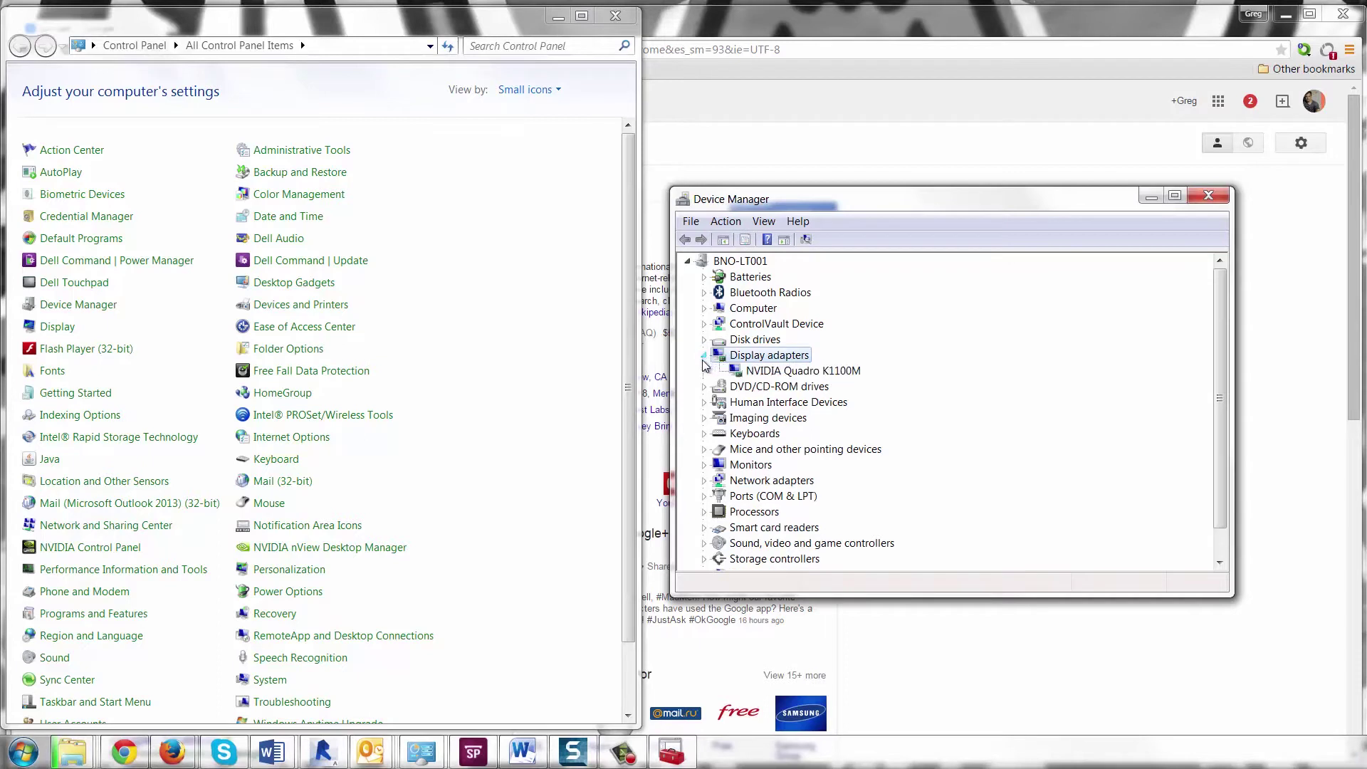
{"action": "left_click", "coordinate": [804, 371]}
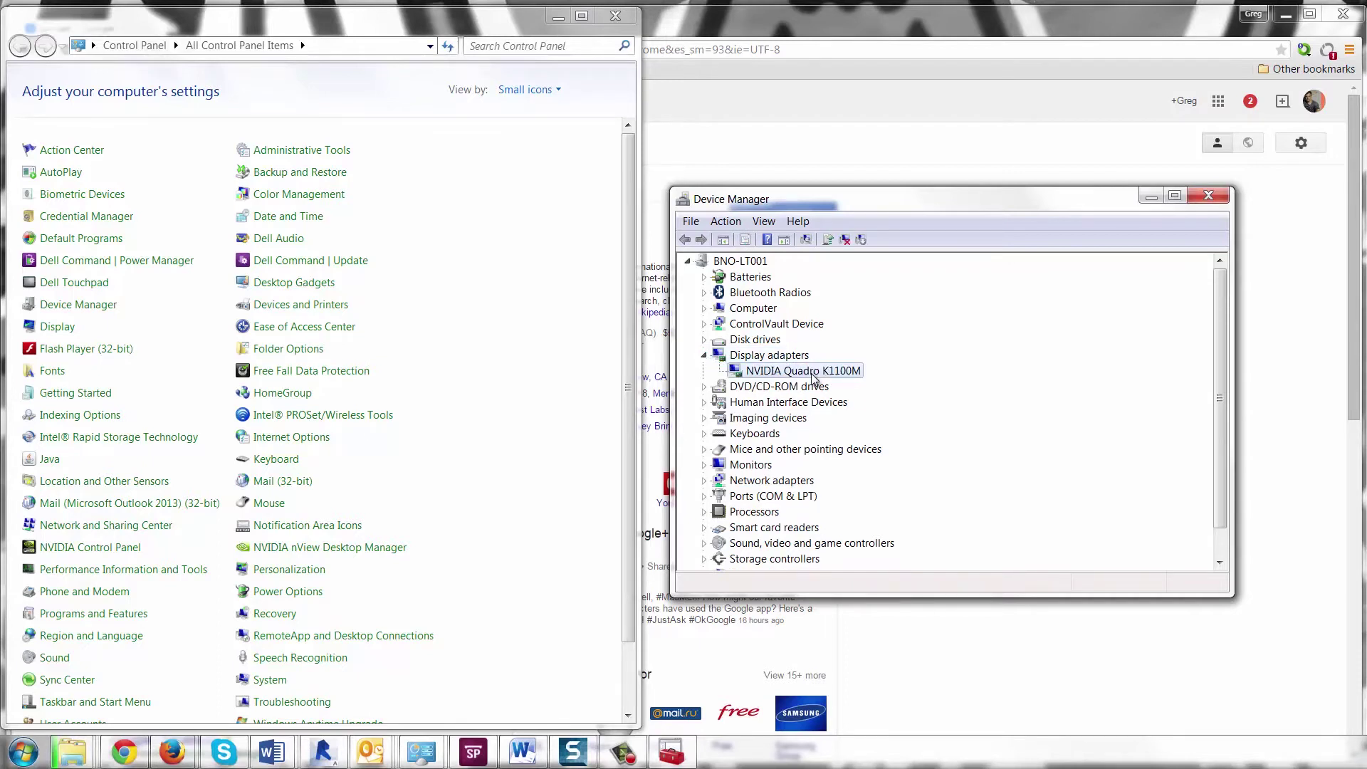
{"action": "right_click", "coordinate": [813, 377]}
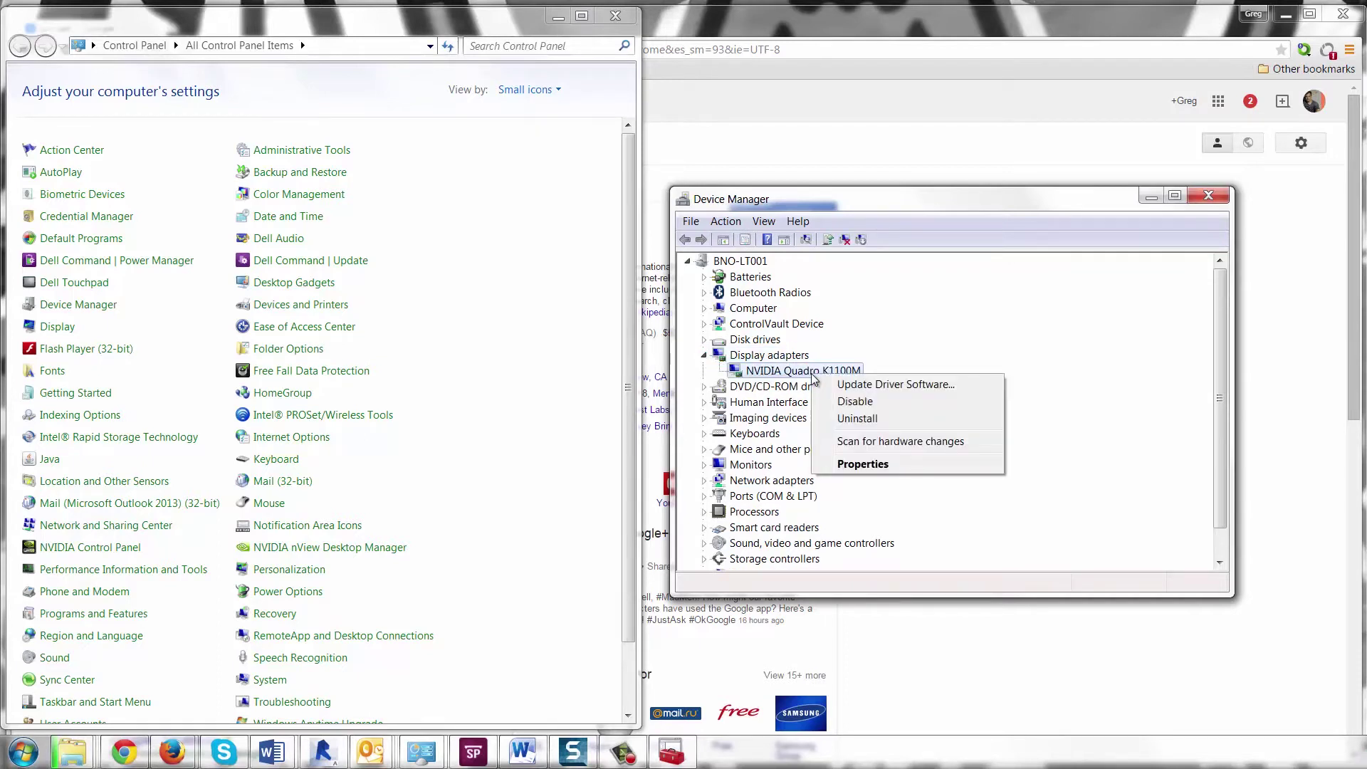
View the Quadro K1100M driver details: date 3/13/2015, version 9.18.13.4788.
{"action": "left_click", "coordinate": [872, 385]}
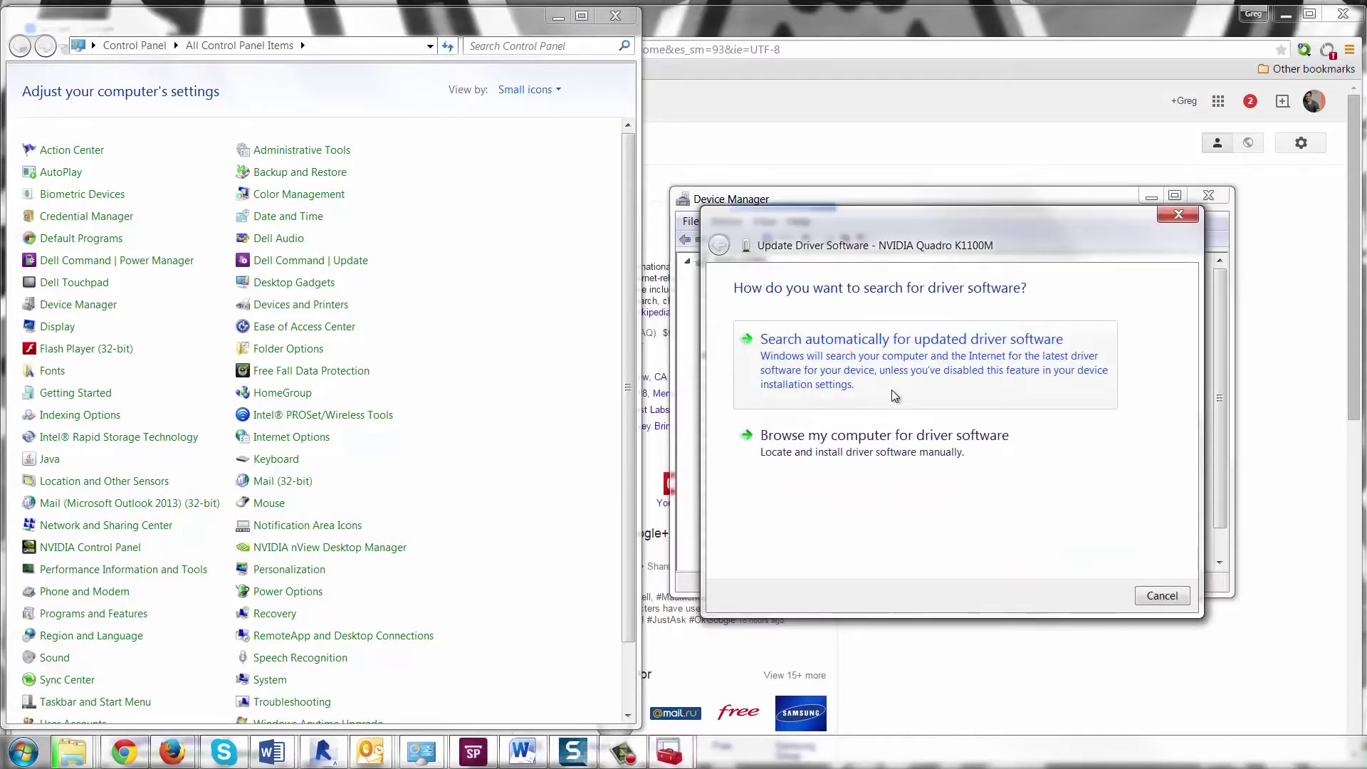
{"action": "left_click", "coordinate": [1162, 596]}
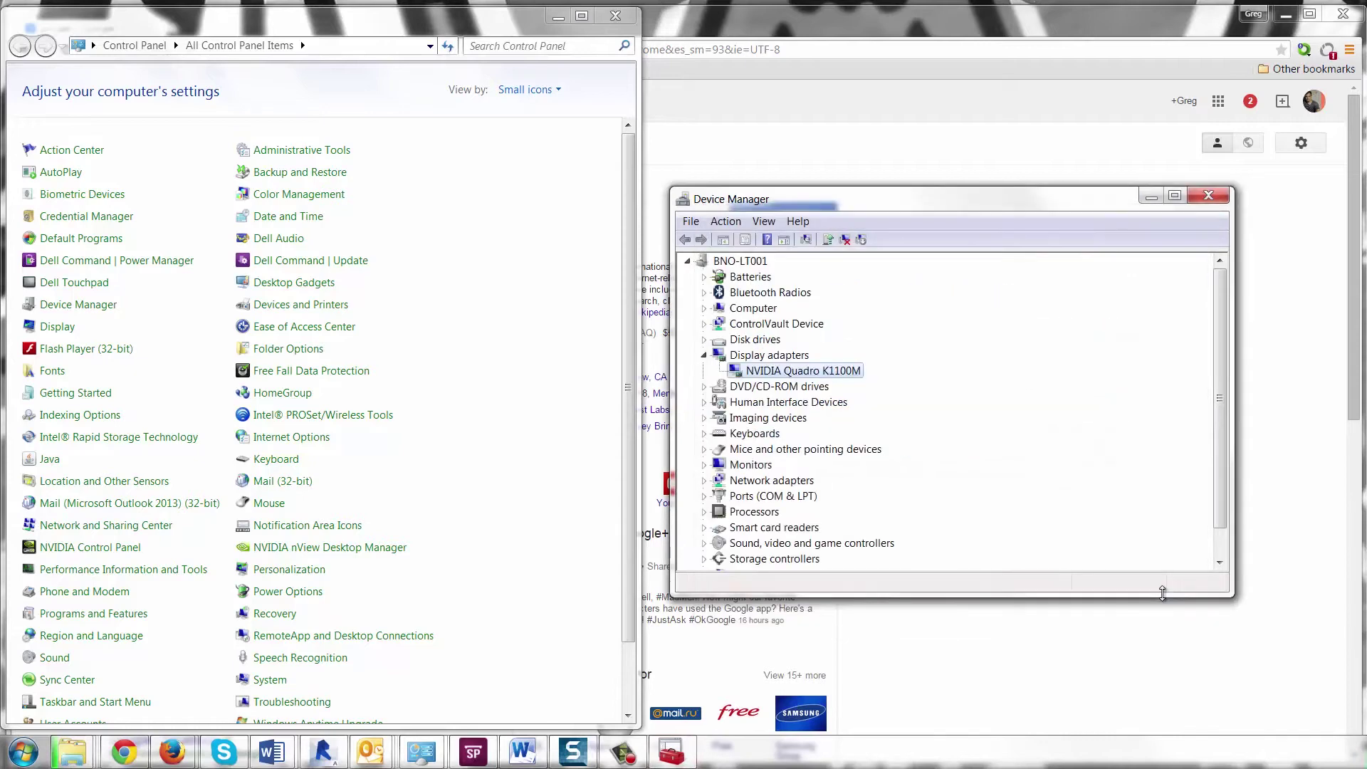
{"action": "right_click", "coordinate": [826, 375]}
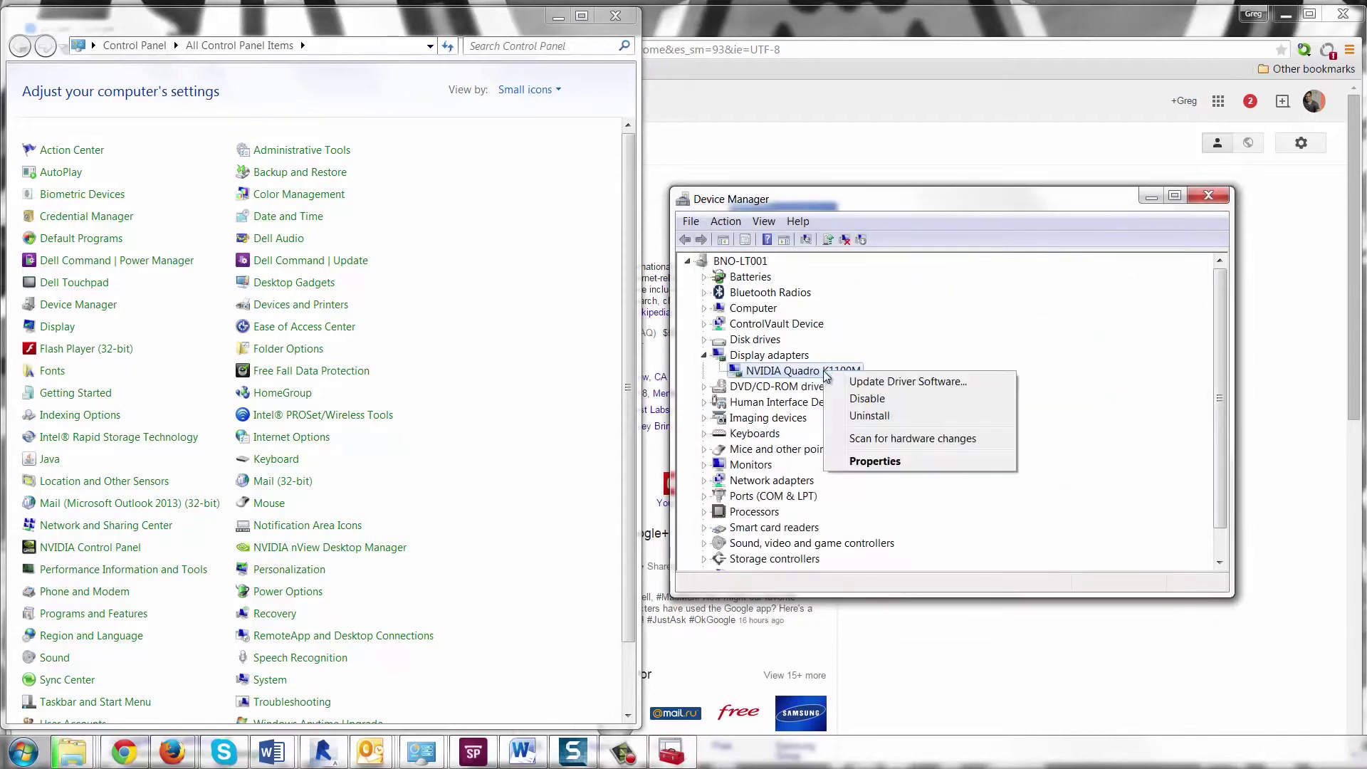
{"action": "left_click", "coordinate": [875, 461]}
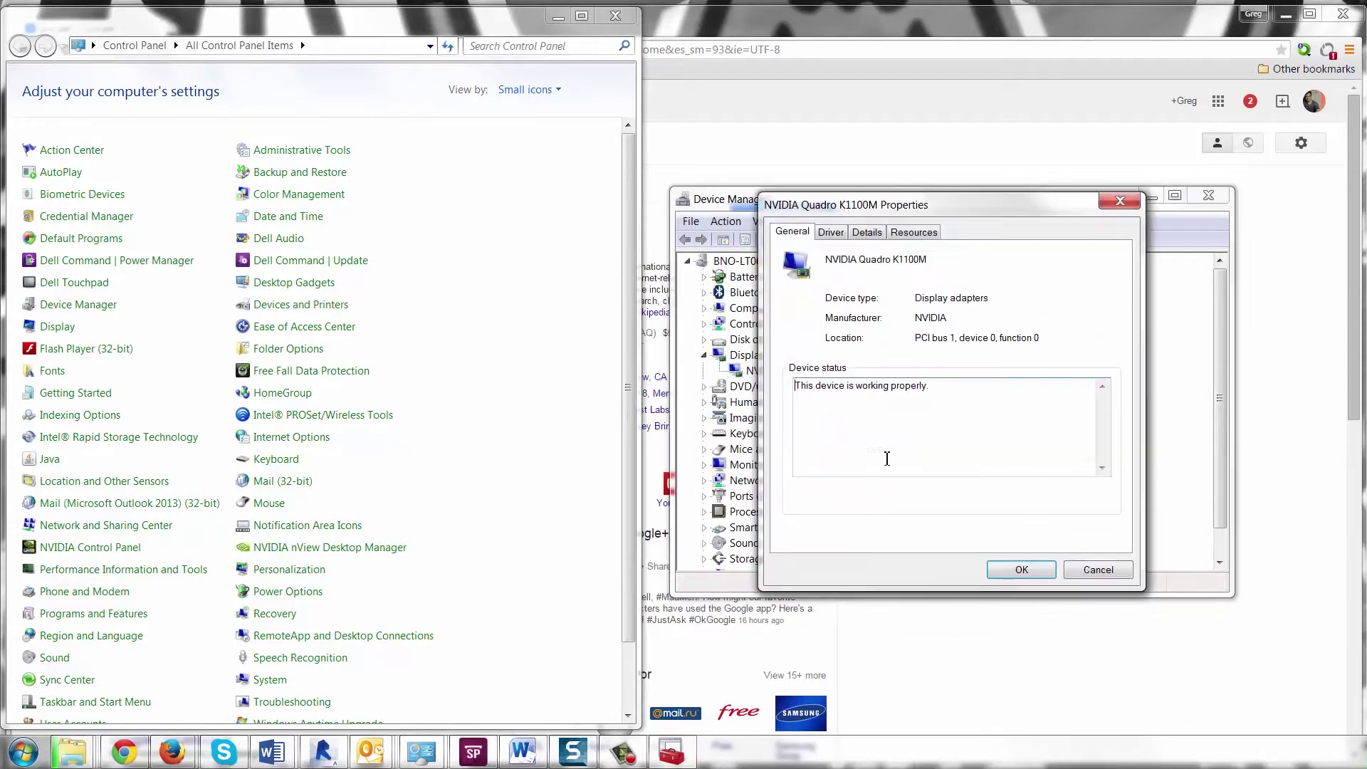
{"action": "left_click", "coordinate": [831, 232]}
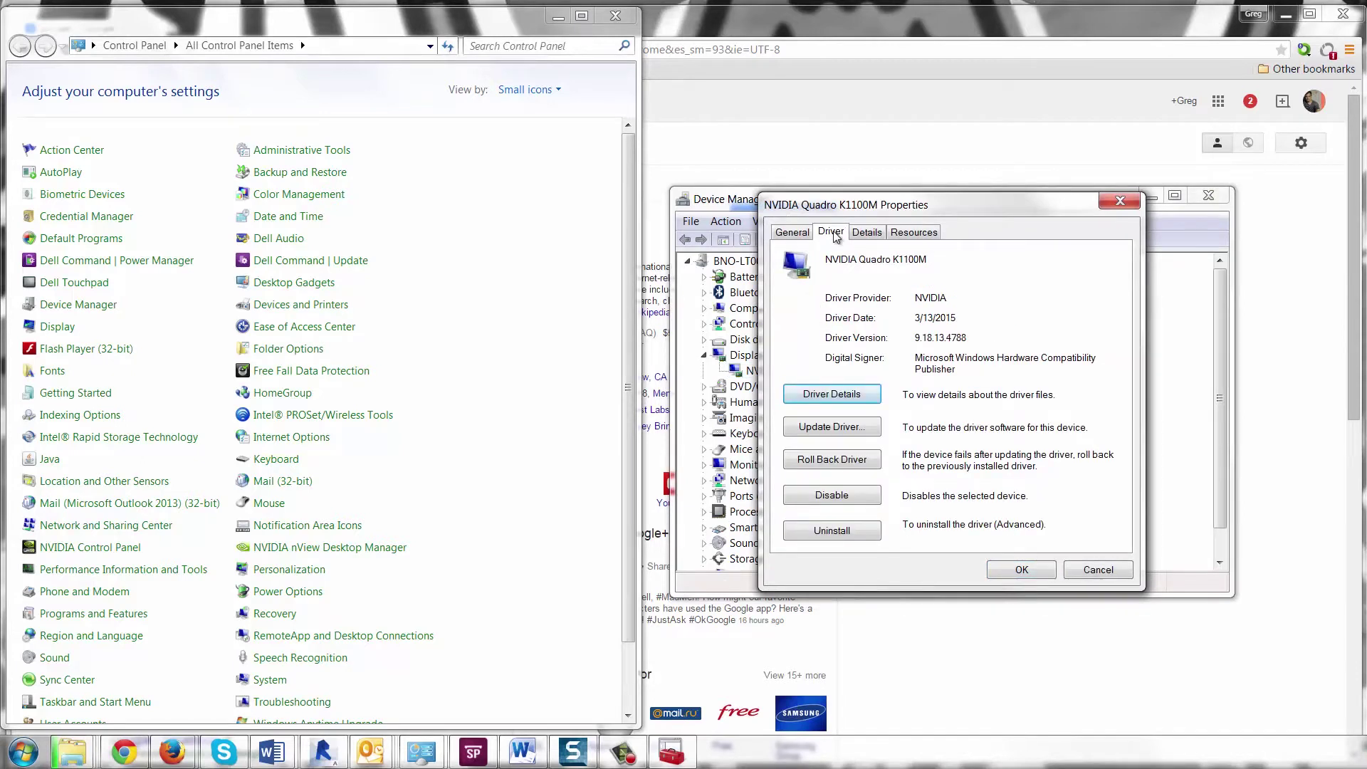
{"action": "double_click", "coordinate": [924, 319]}
{"action": "left_click_drag", "start_coordinate": [915, 338], "coordinate": [970, 344]}
Capture the GPU properties dialog with Snagit, then close the properties.
{"action": "left_click", "coordinate": [624, 752]}
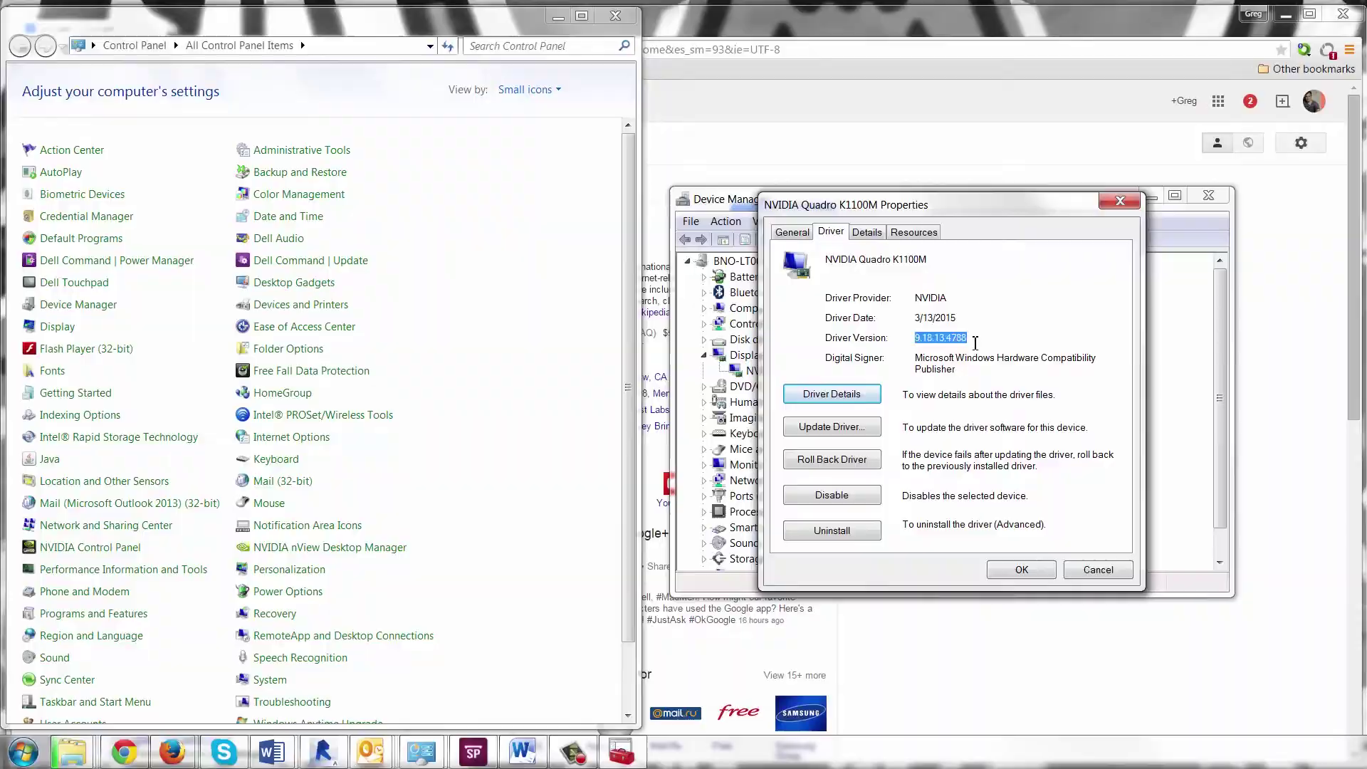
{"action": "left_click", "coordinate": [794, 218]}
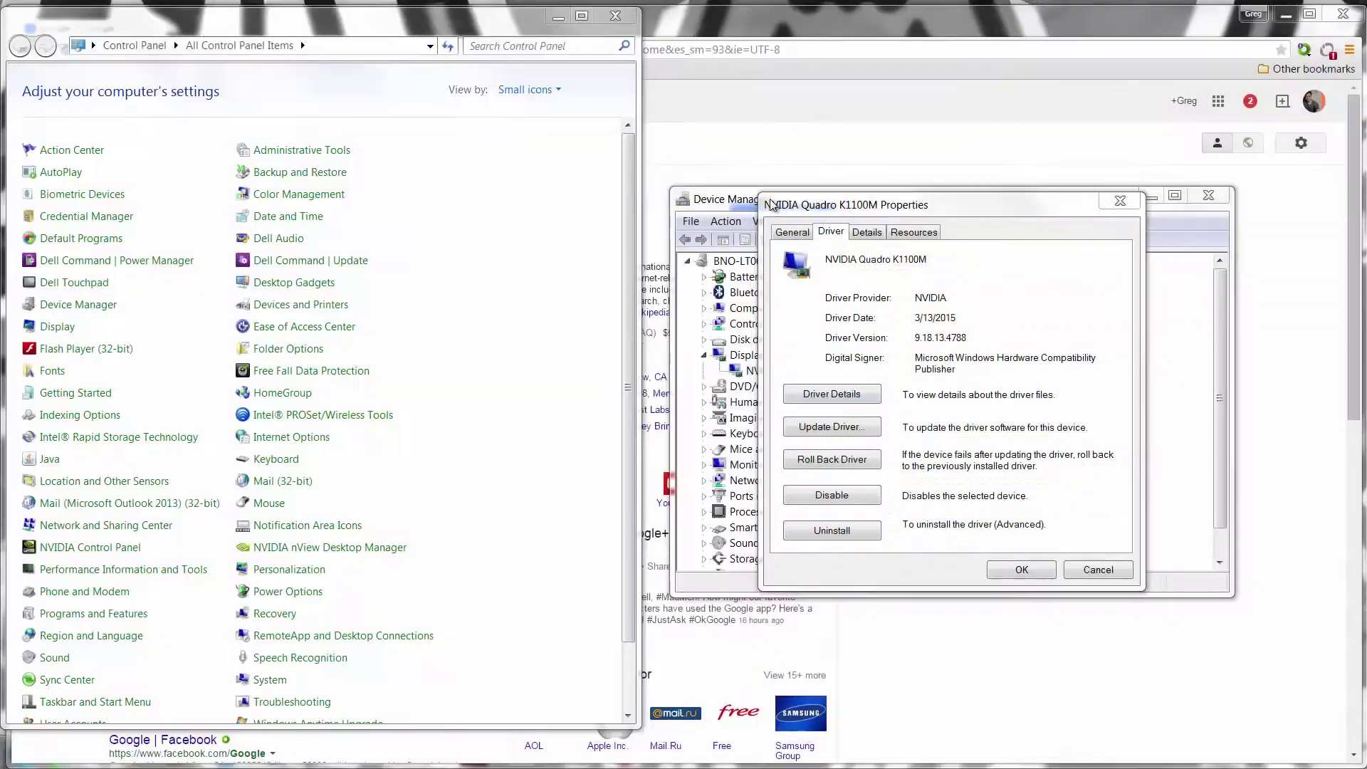
{"action": "left_click", "coordinate": [786, 623]}
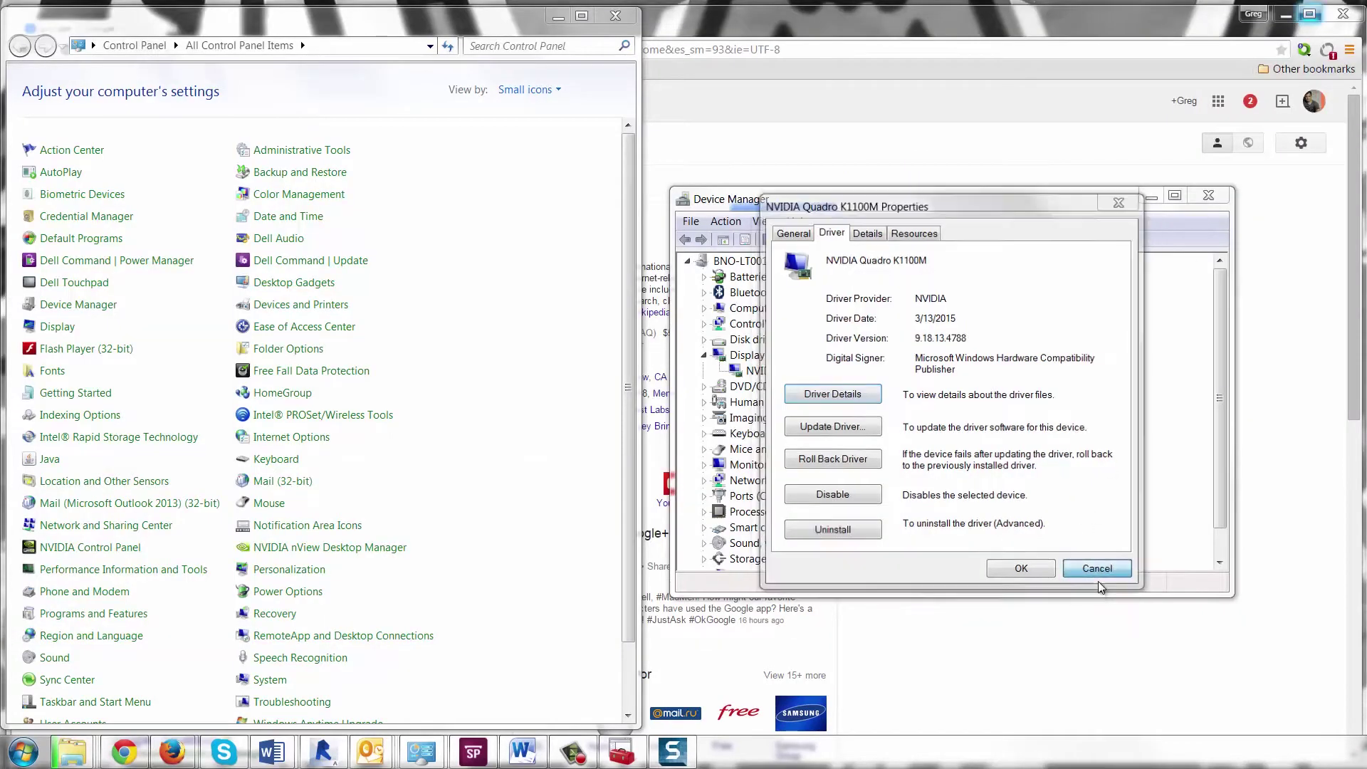
{"action": "left_click", "coordinate": [1095, 570]}
Search Google for 'nvidia' and open NVIDIA's driver download page.
{"action": "left_click", "coordinate": [959, 664]}
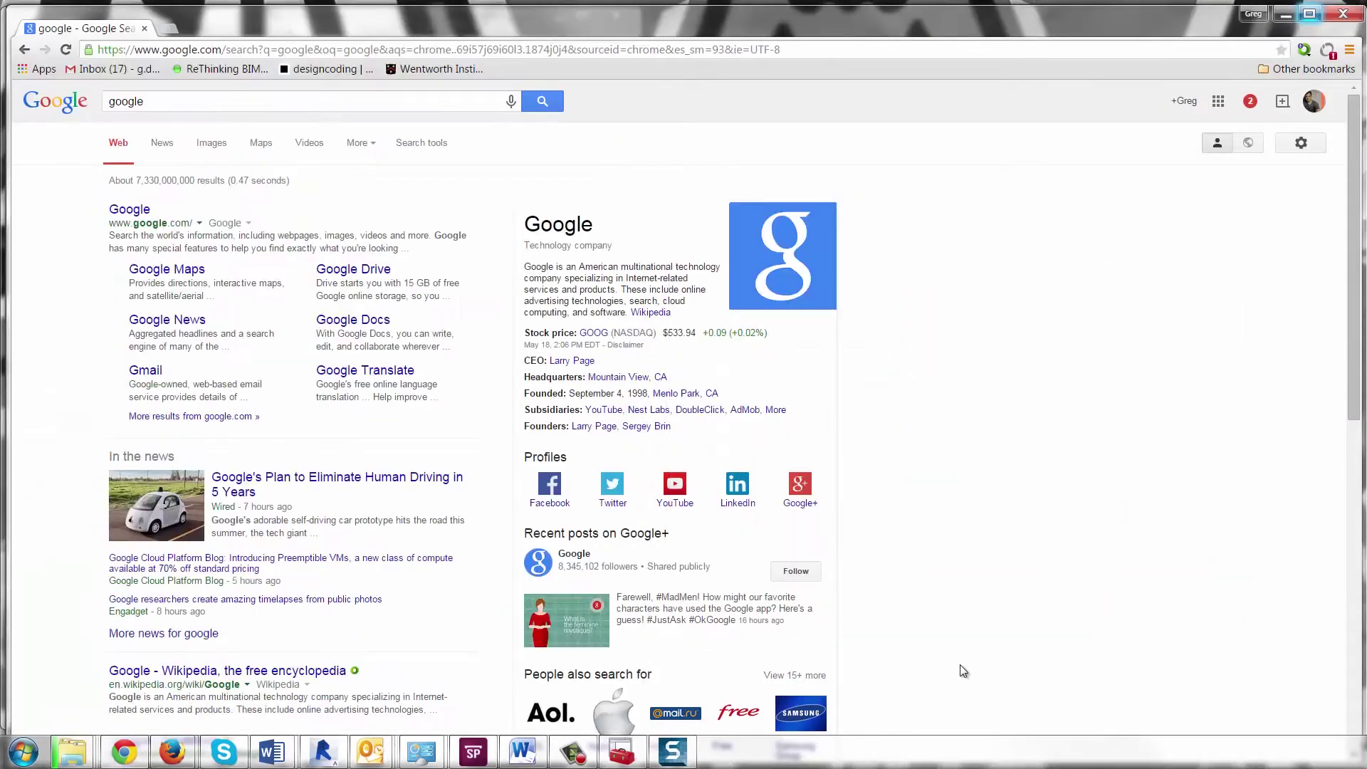
{"action": "left_click", "coordinate": [186, 109]}
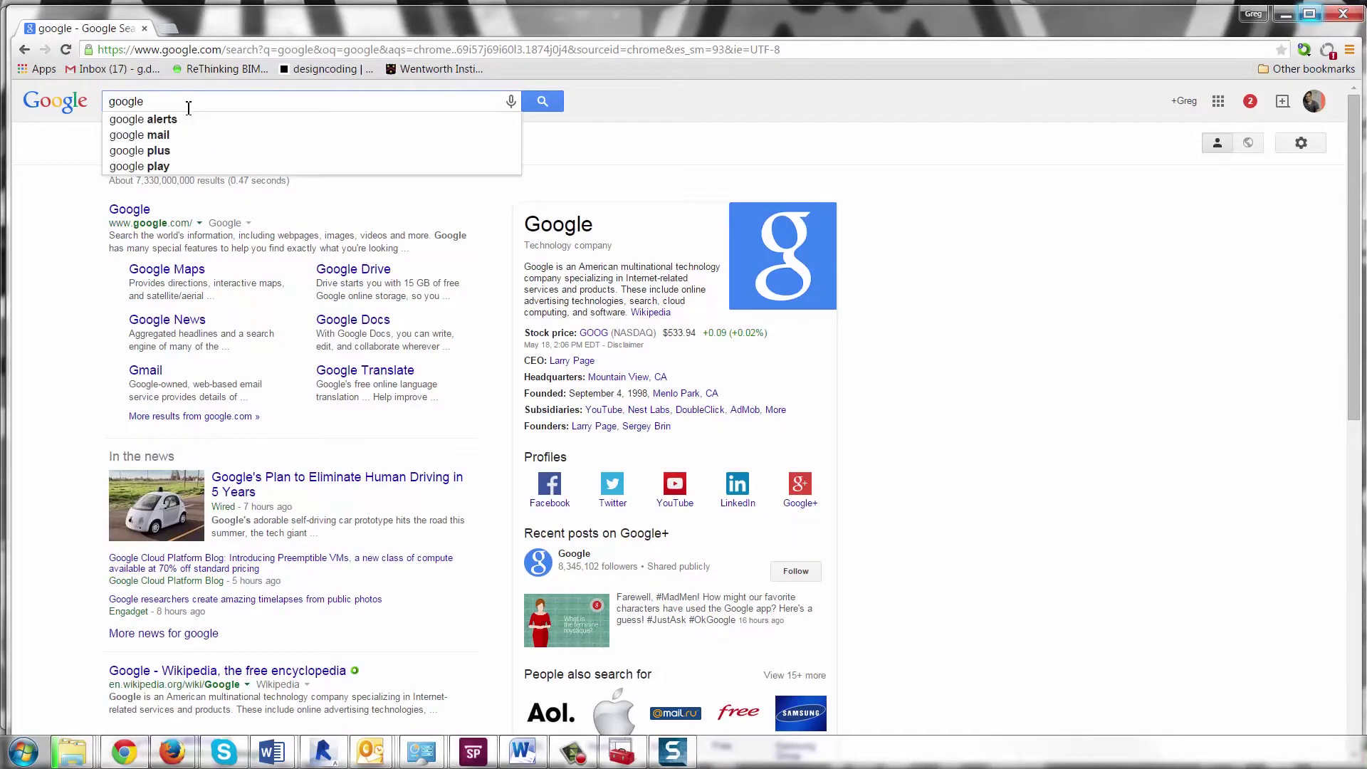
{"action": "double_click", "coordinate": [166, 107]}
{"action": "type", "text": "nvidia"}
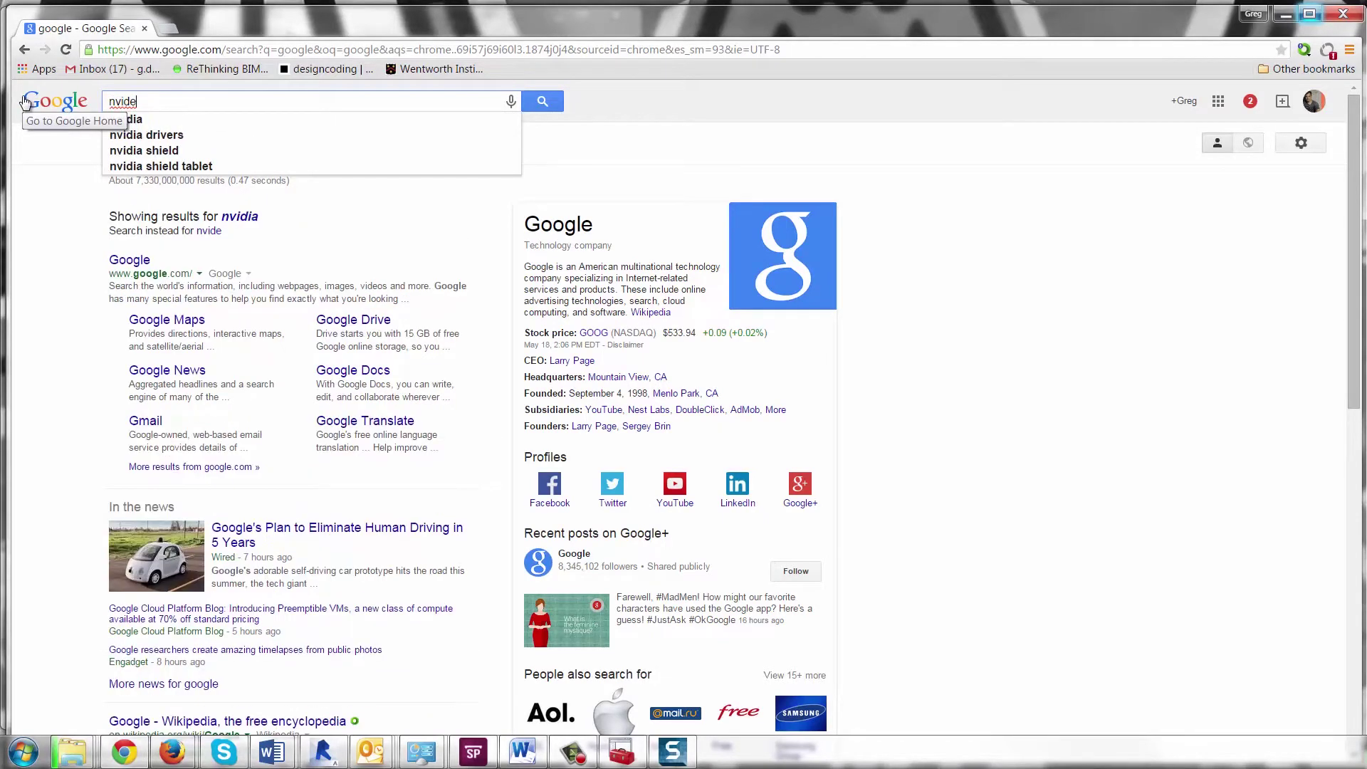
{"action": "key", "text": "Return"}
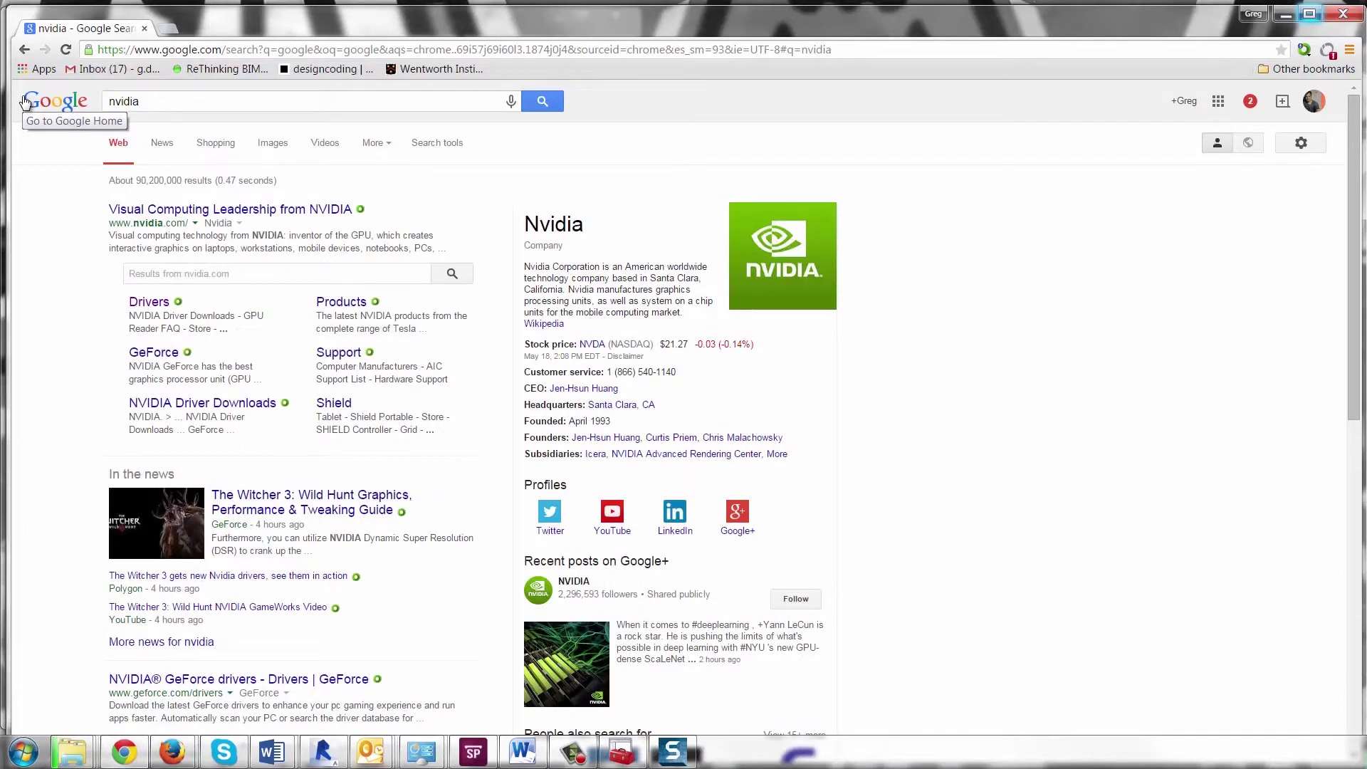
{"action": "left_click", "coordinate": [154, 302]}
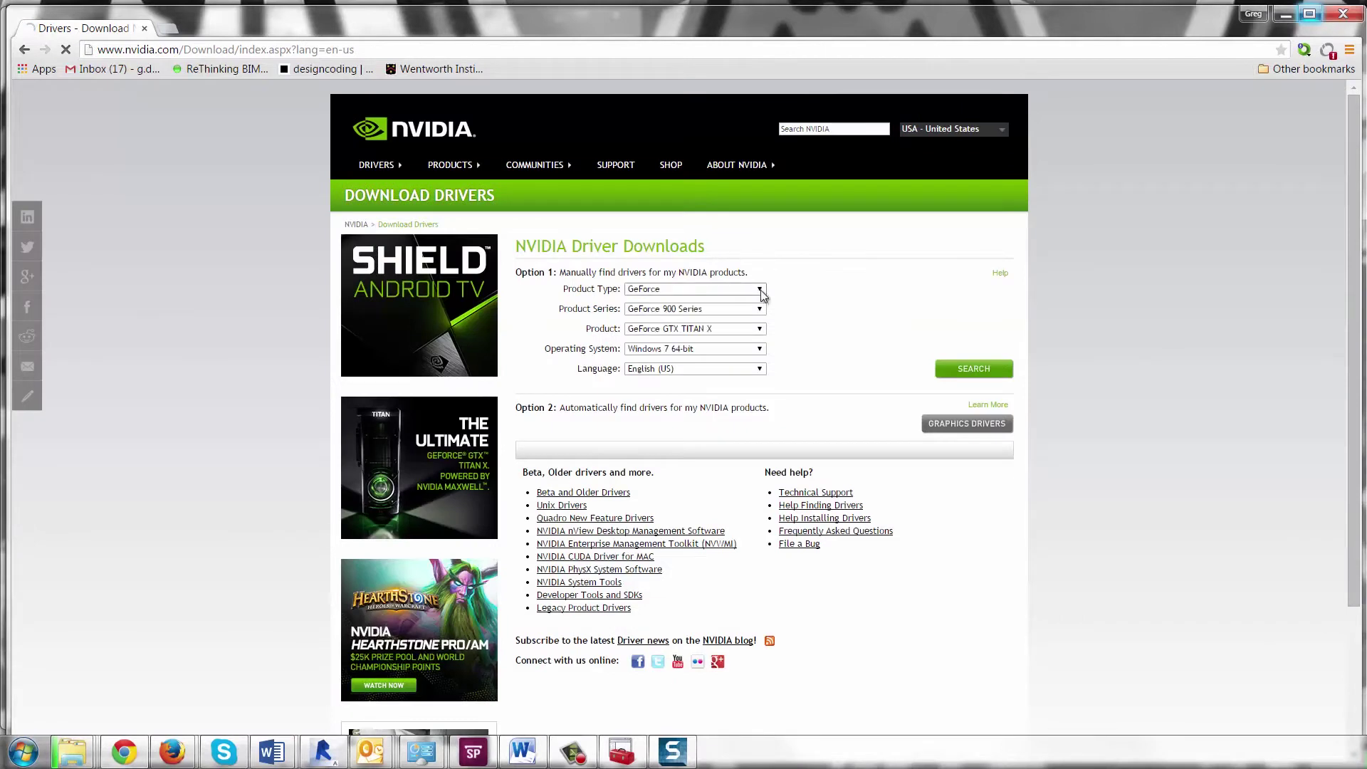
Search drivers for Quadro, Quadro Series (Notebooks), Quadro K1000M, Quadro Performance Driver.
{"action": "left_click", "coordinate": [759, 289]}
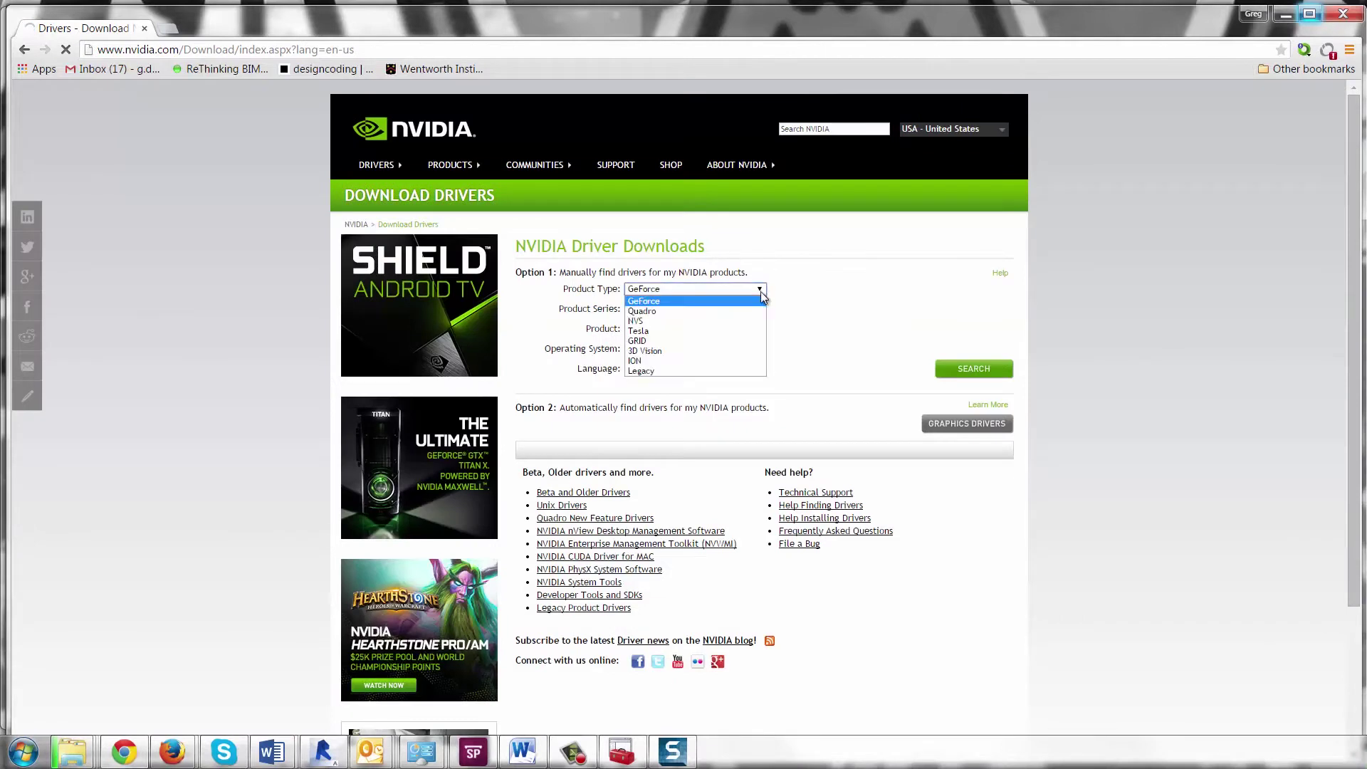
{"action": "left_click", "coordinate": [669, 313]}
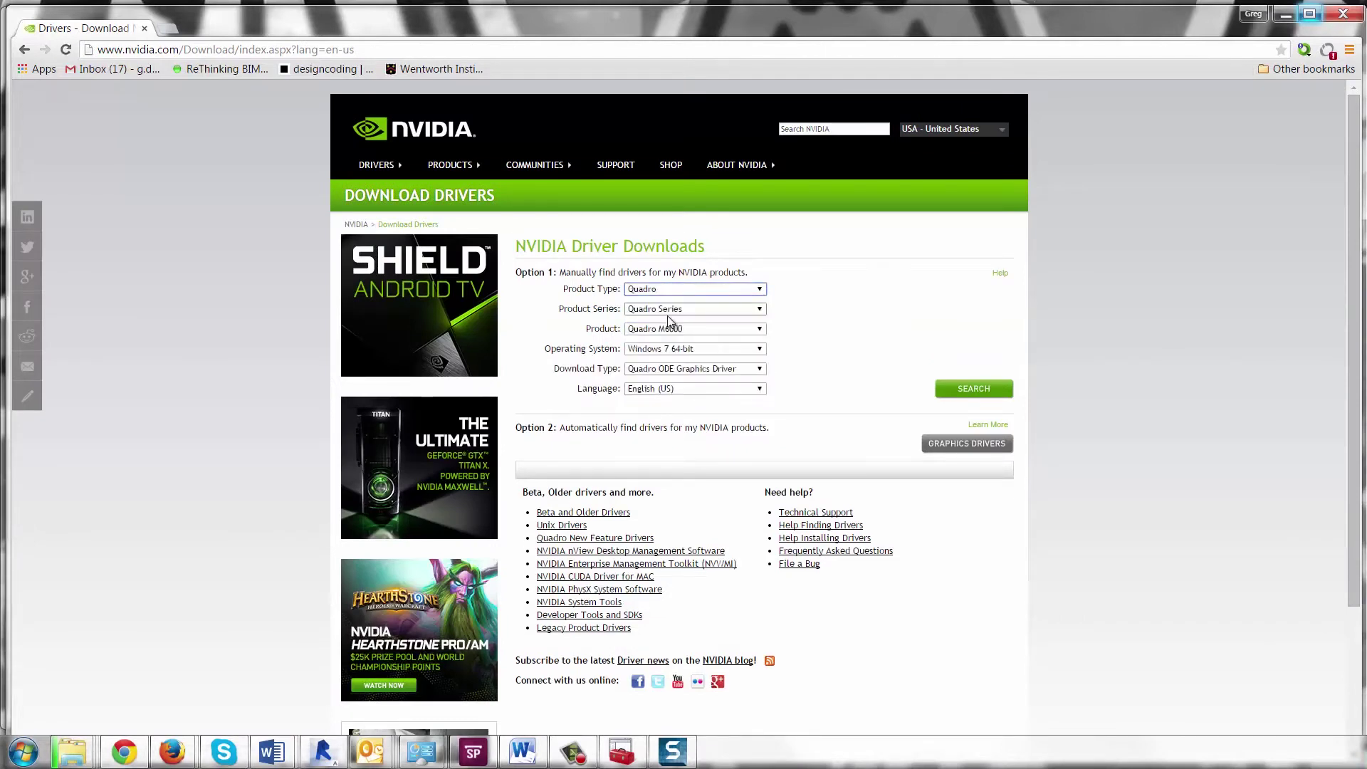
{"action": "left_click", "coordinate": [760, 309]}
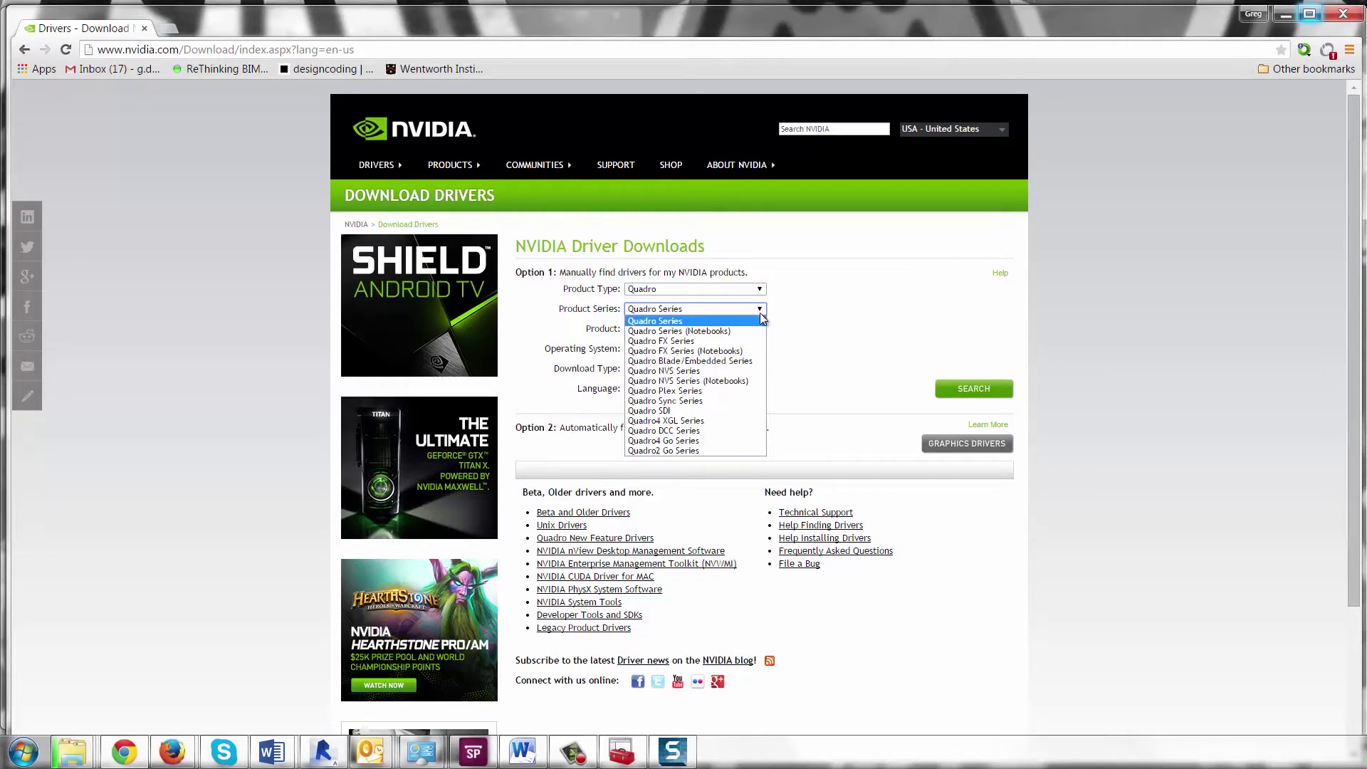
{"action": "left_click", "coordinate": [746, 332]}
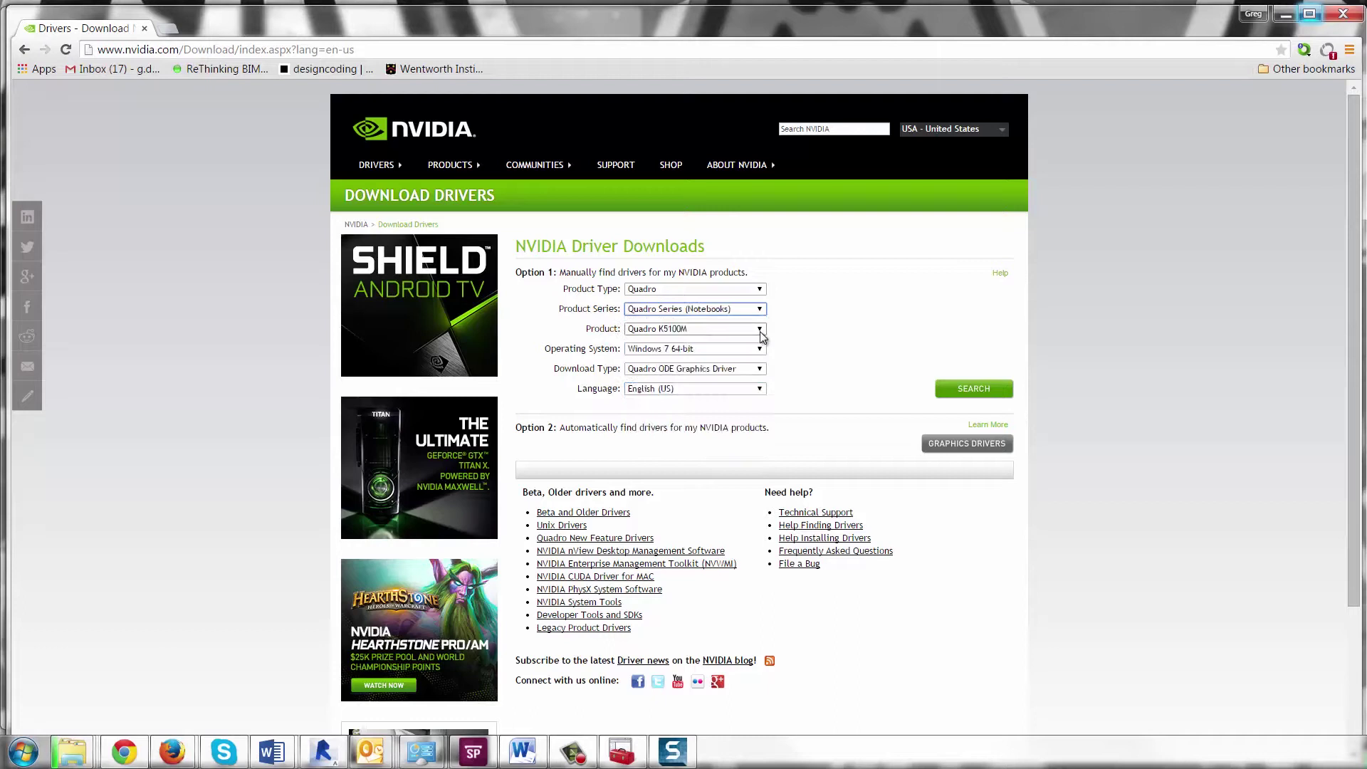
{"action": "left_click", "coordinate": [760, 330]}
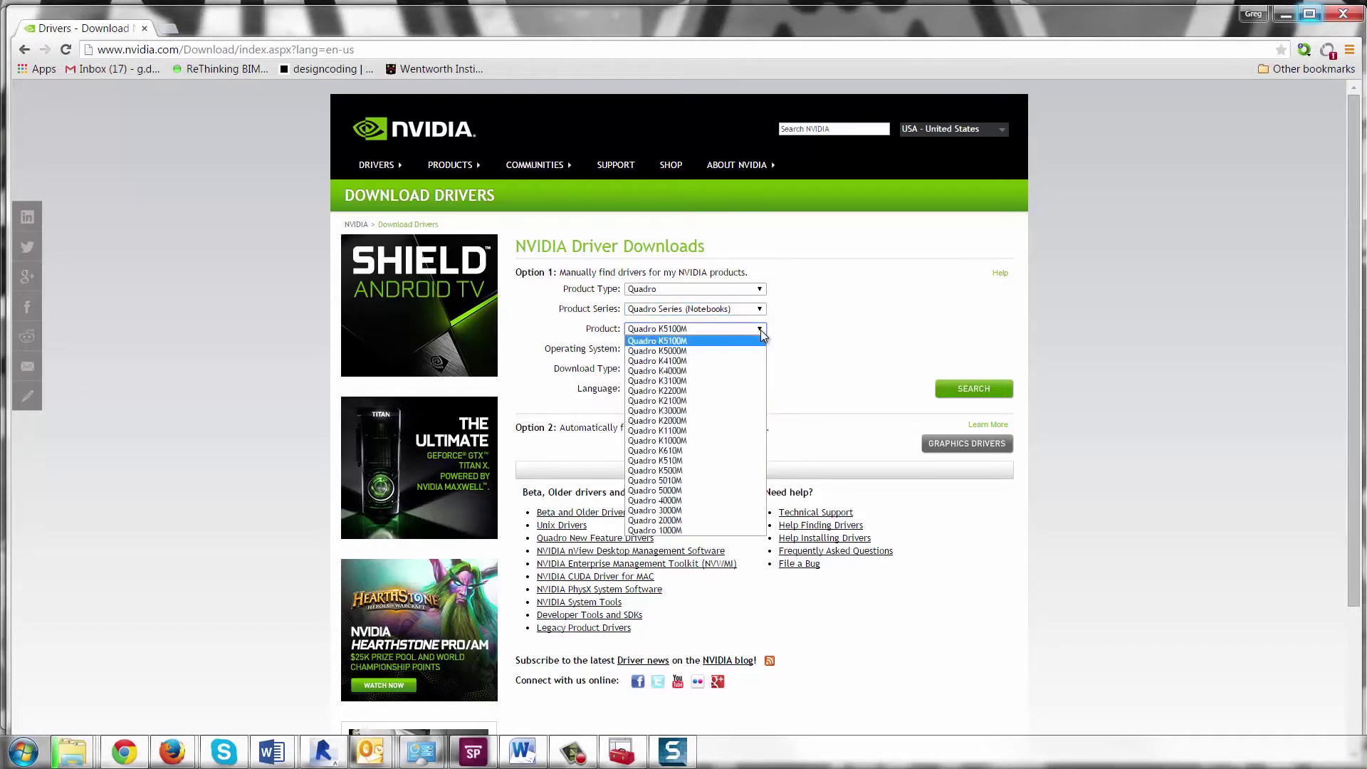
{"action": "left_click", "coordinate": [745, 439]}
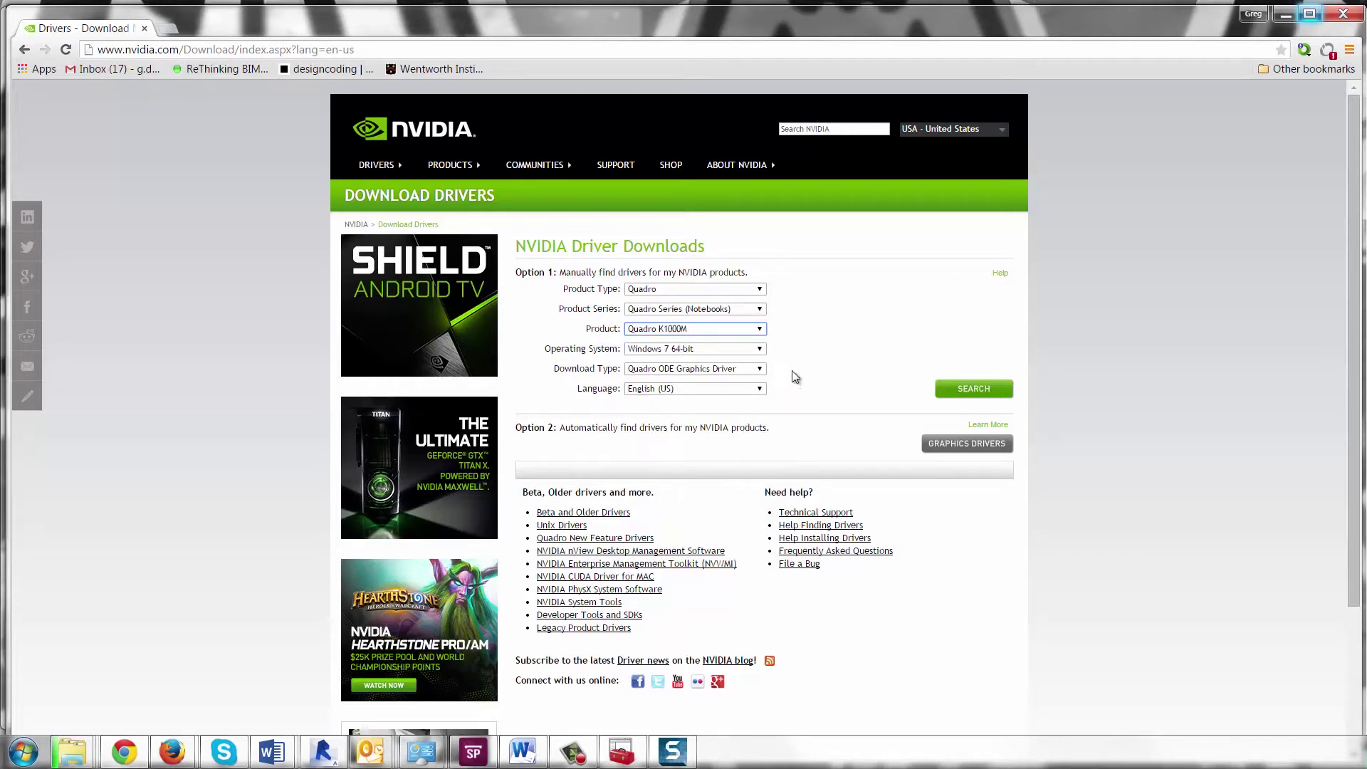
{"action": "left_click", "coordinate": [759, 369]}
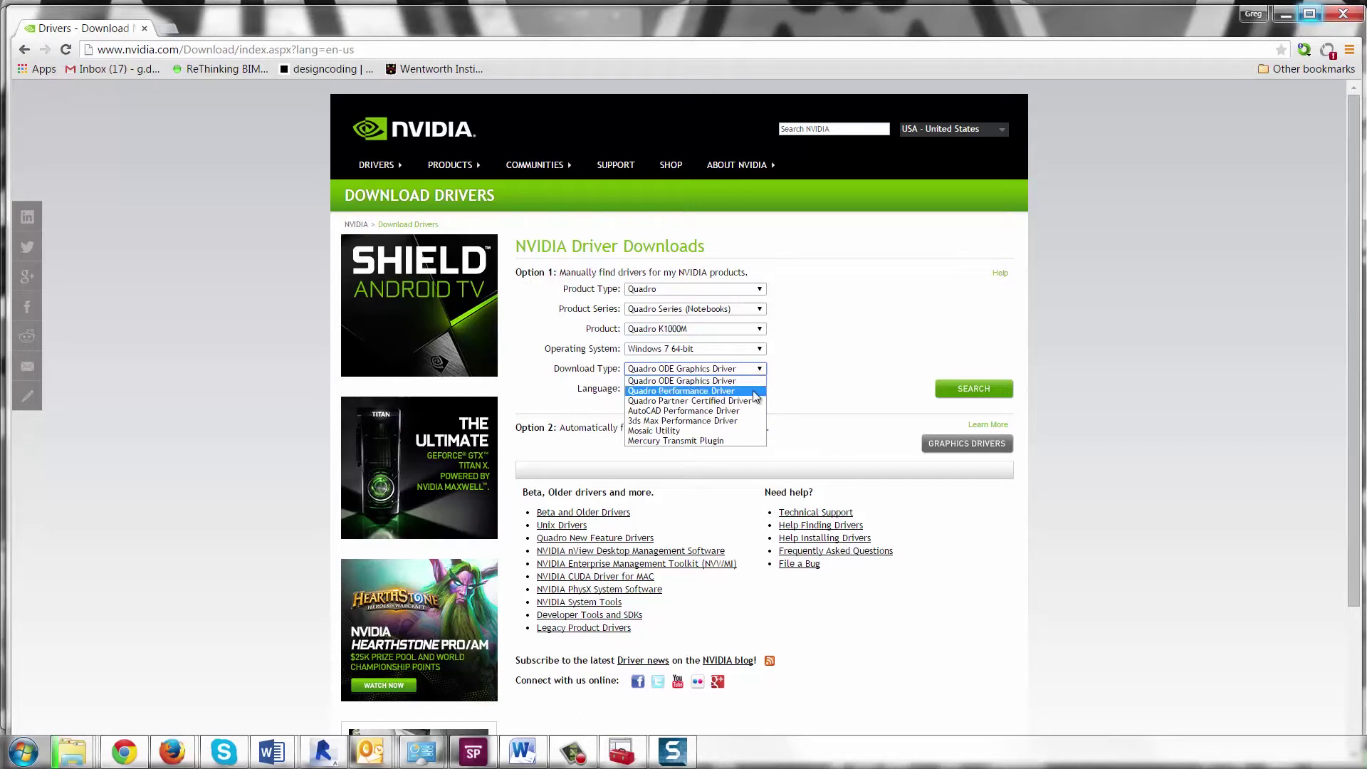
{"action": "left_click", "coordinate": [755, 392]}
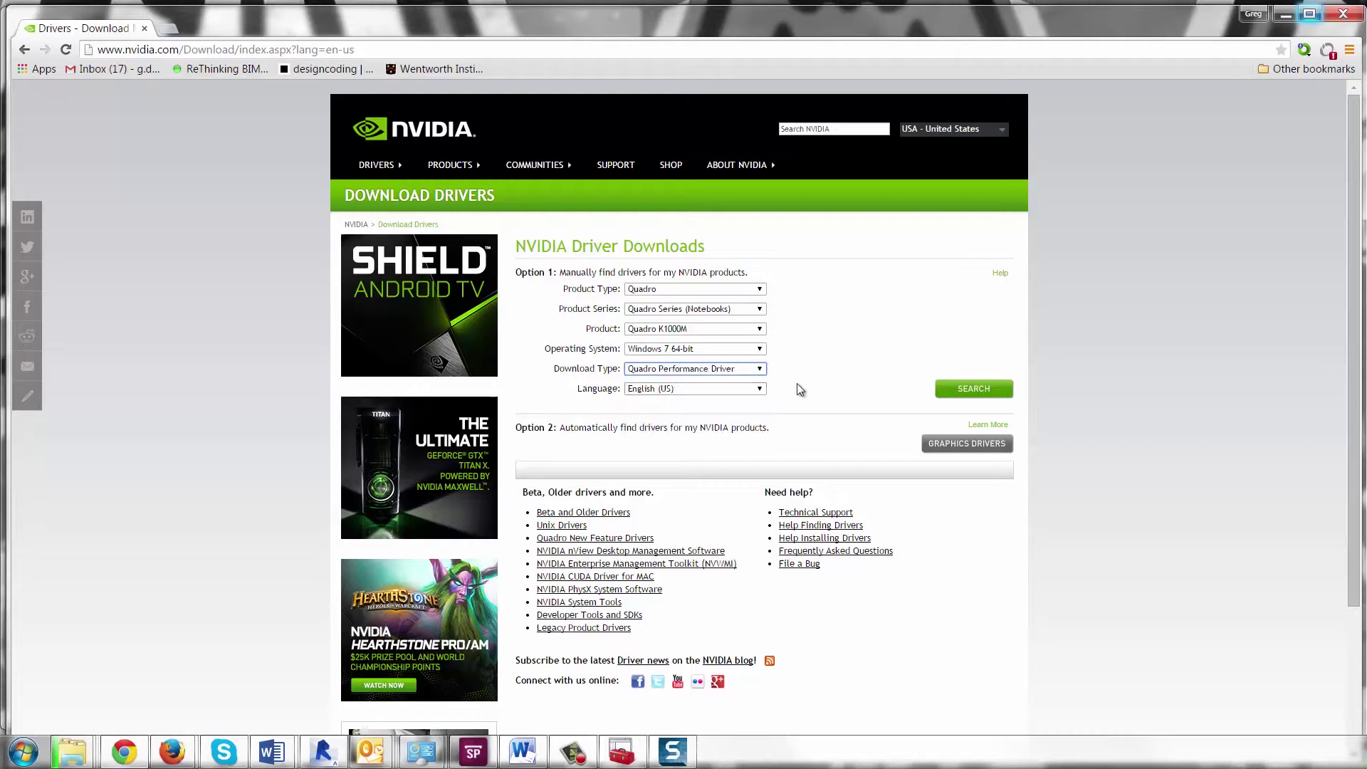
{"action": "left_click", "coordinate": [969, 389]}
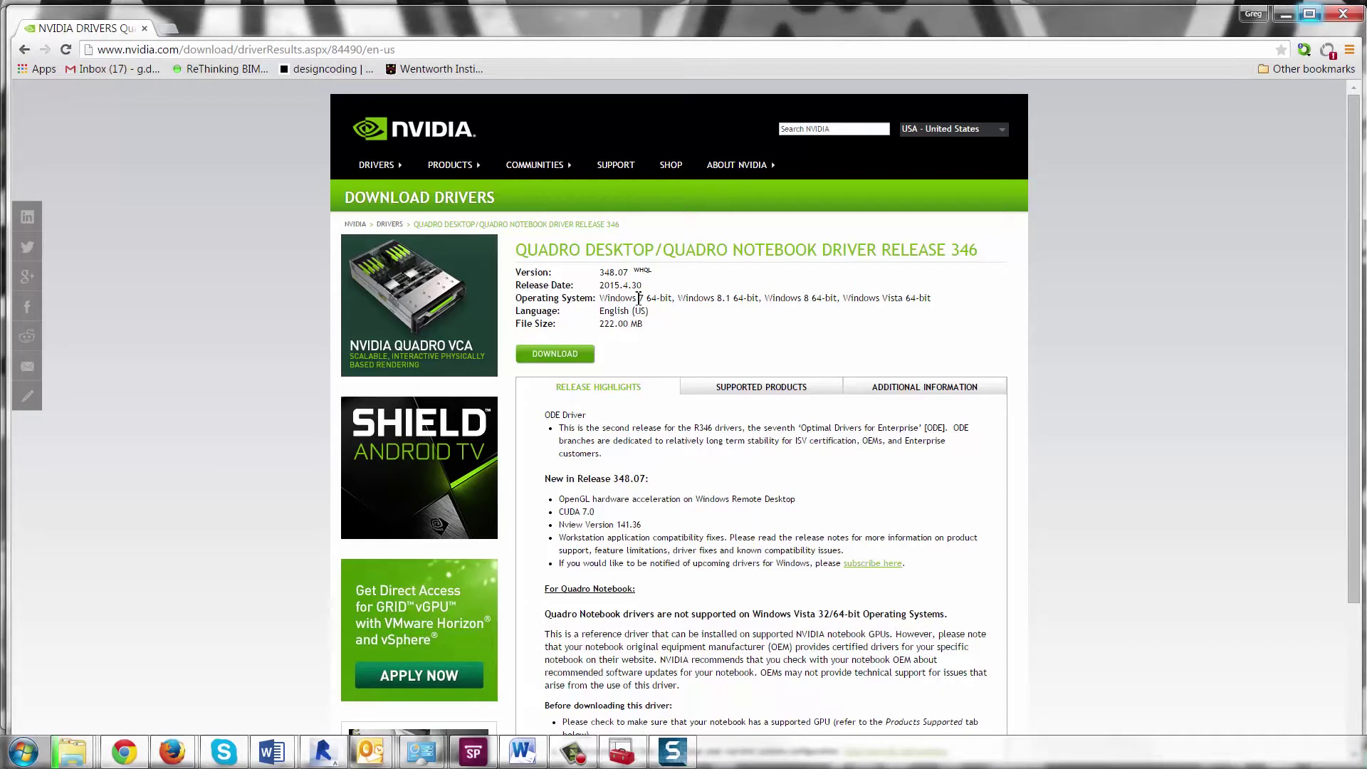
Agree and download the 348.07 Quadro driver installer, then open the downloaded file.
{"action": "left_click_drag", "start_coordinate": [600, 285], "coordinate": [643, 286]}
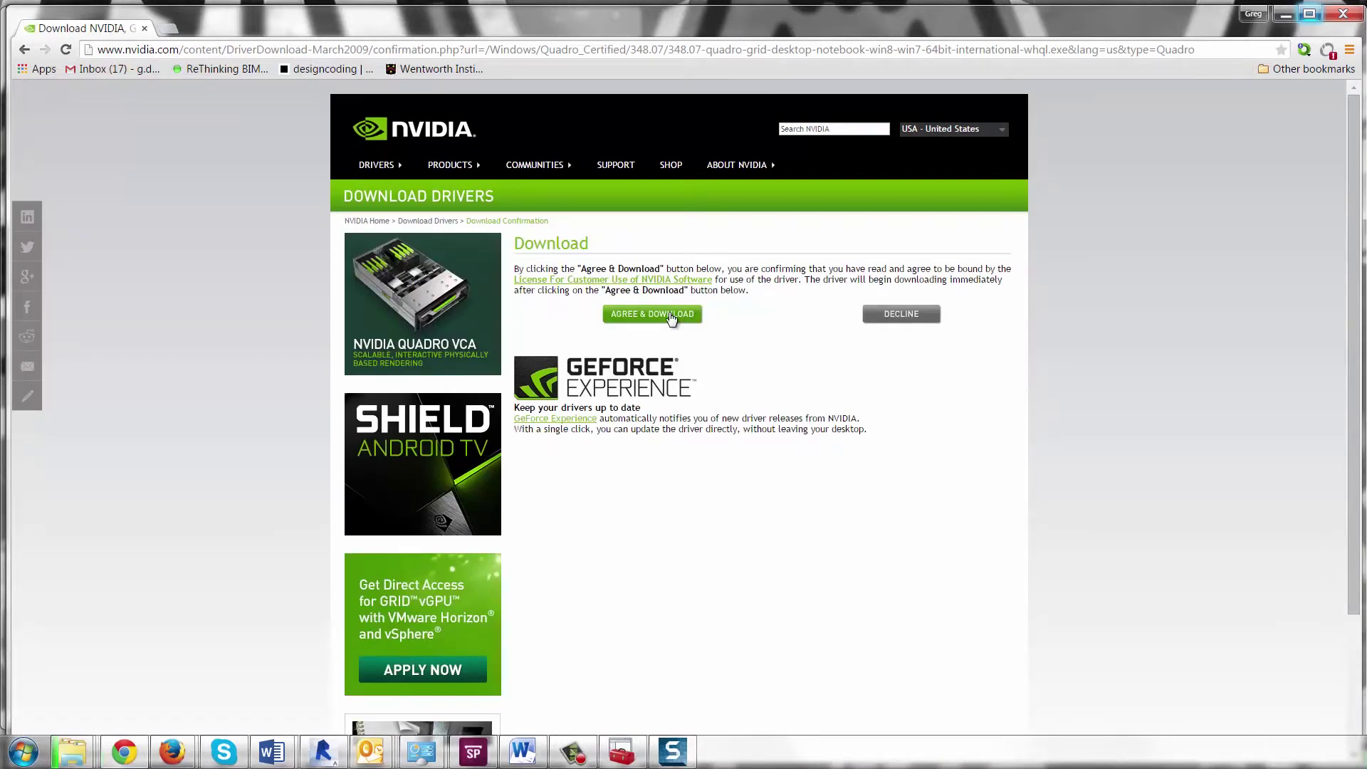
{"action": "left_click", "coordinate": [670, 318]}
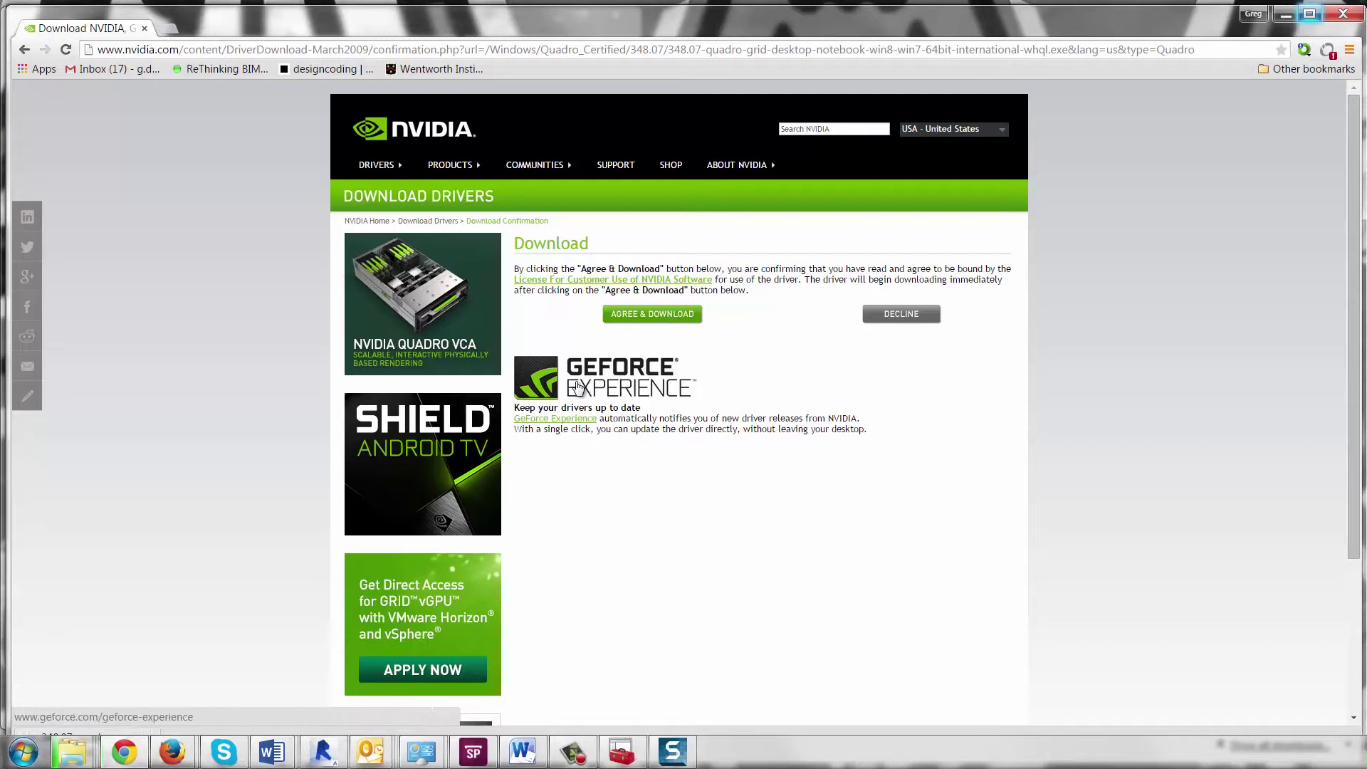
{"action": "left_click_drag", "start_coordinate": [538, 28], "coordinate": [570, 3]}
{"action": "left_click_drag", "start_coordinate": [670, 22], "coordinate": [670, 13]}
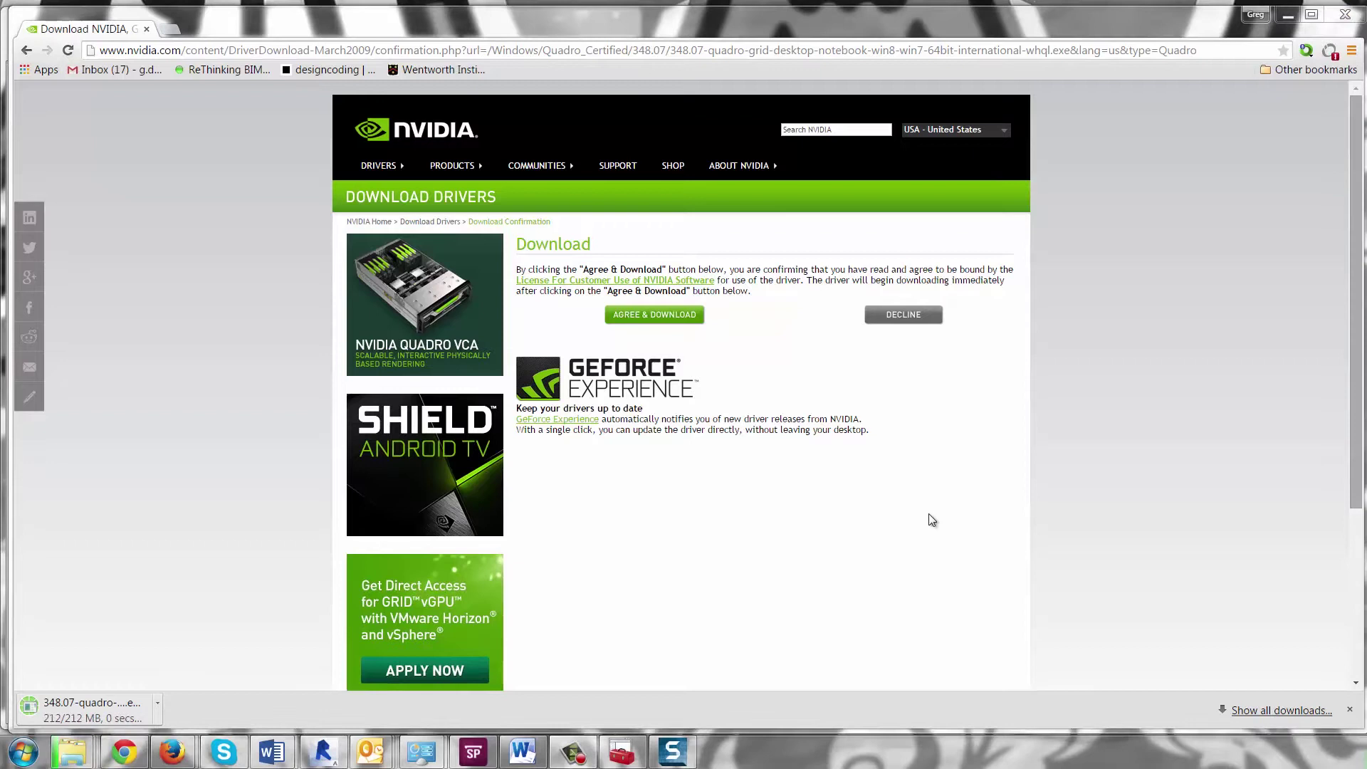
{"action": "left_click", "coordinate": [157, 705]}
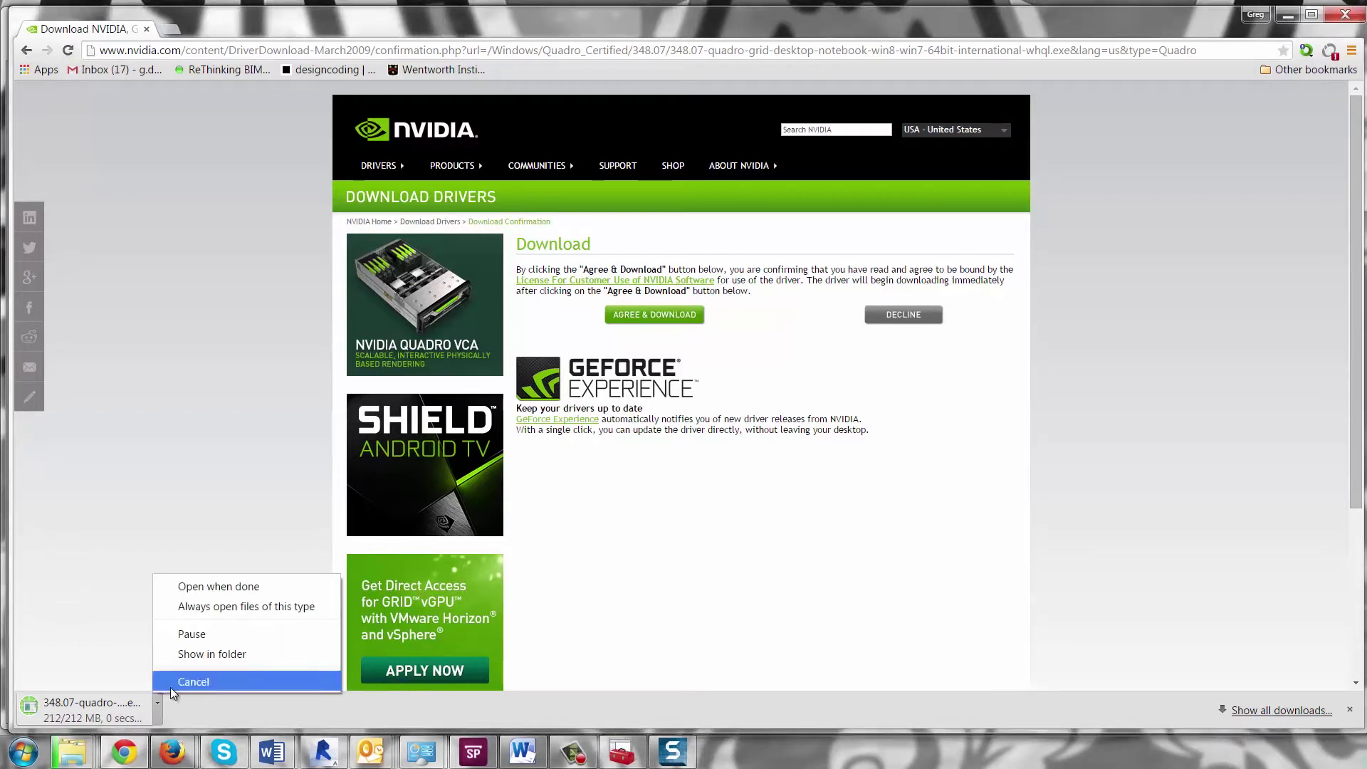
{"action": "left_click", "coordinate": [190, 655]}
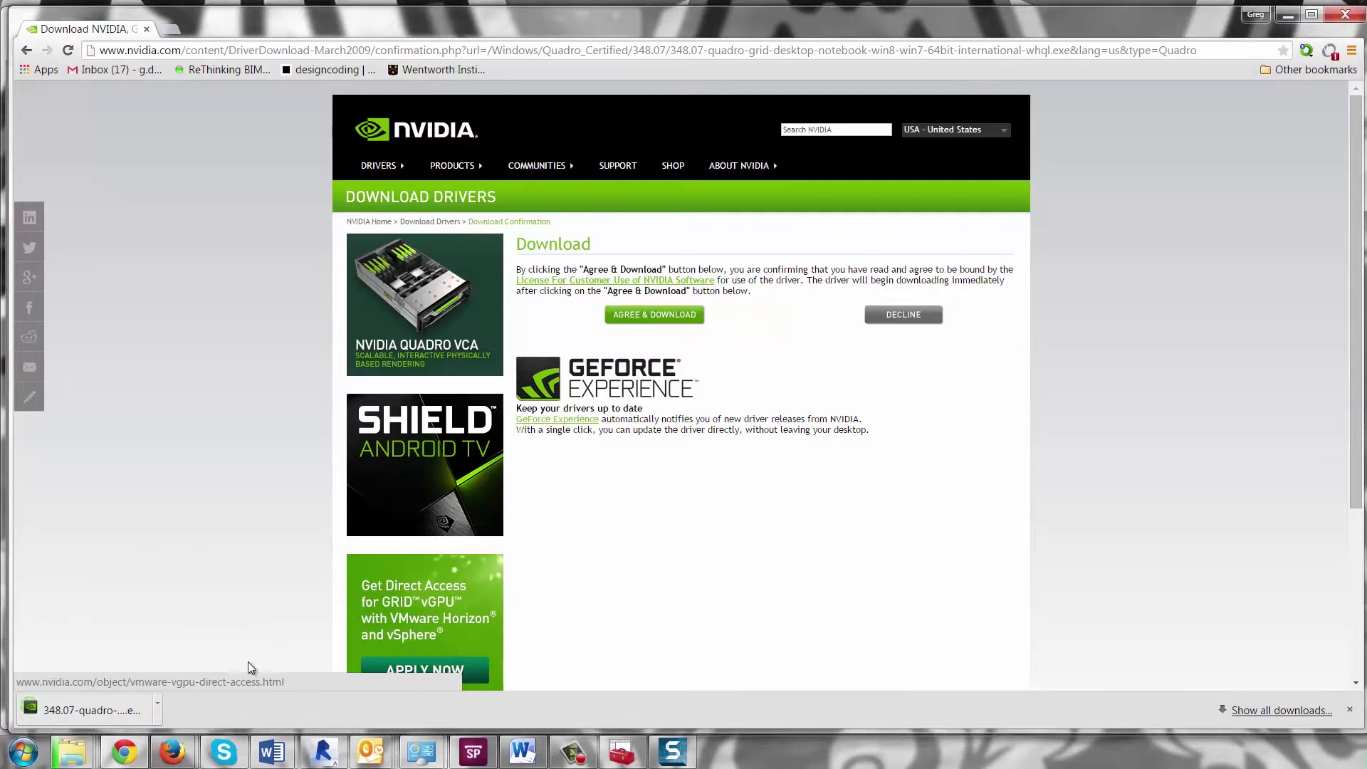
{"action": "left_click", "coordinate": [126, 709]}
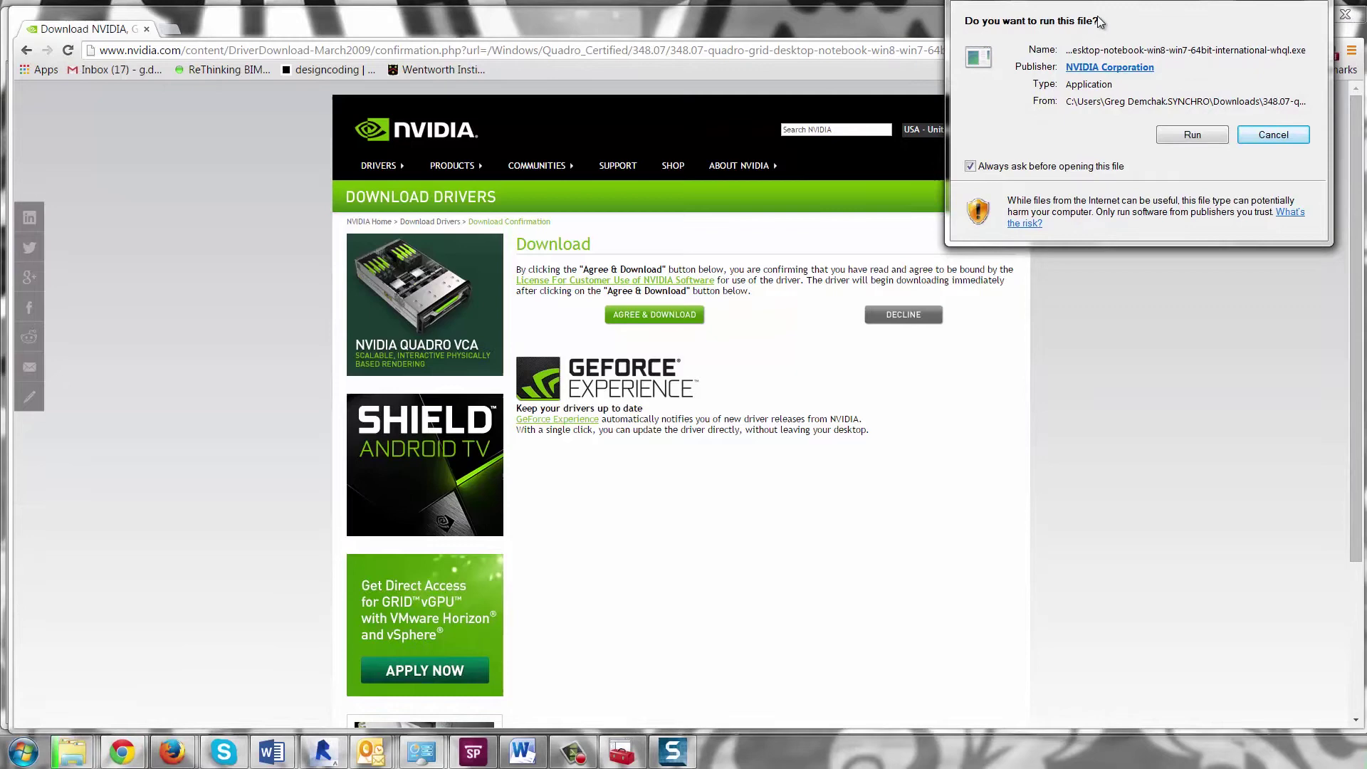
Run the 348.07 installer with the default extraction folder, agree to the licence, and install.
{"action": "left_click_drag", "start_coordinate": [1118, 4], "coordinate": [656, 313]}
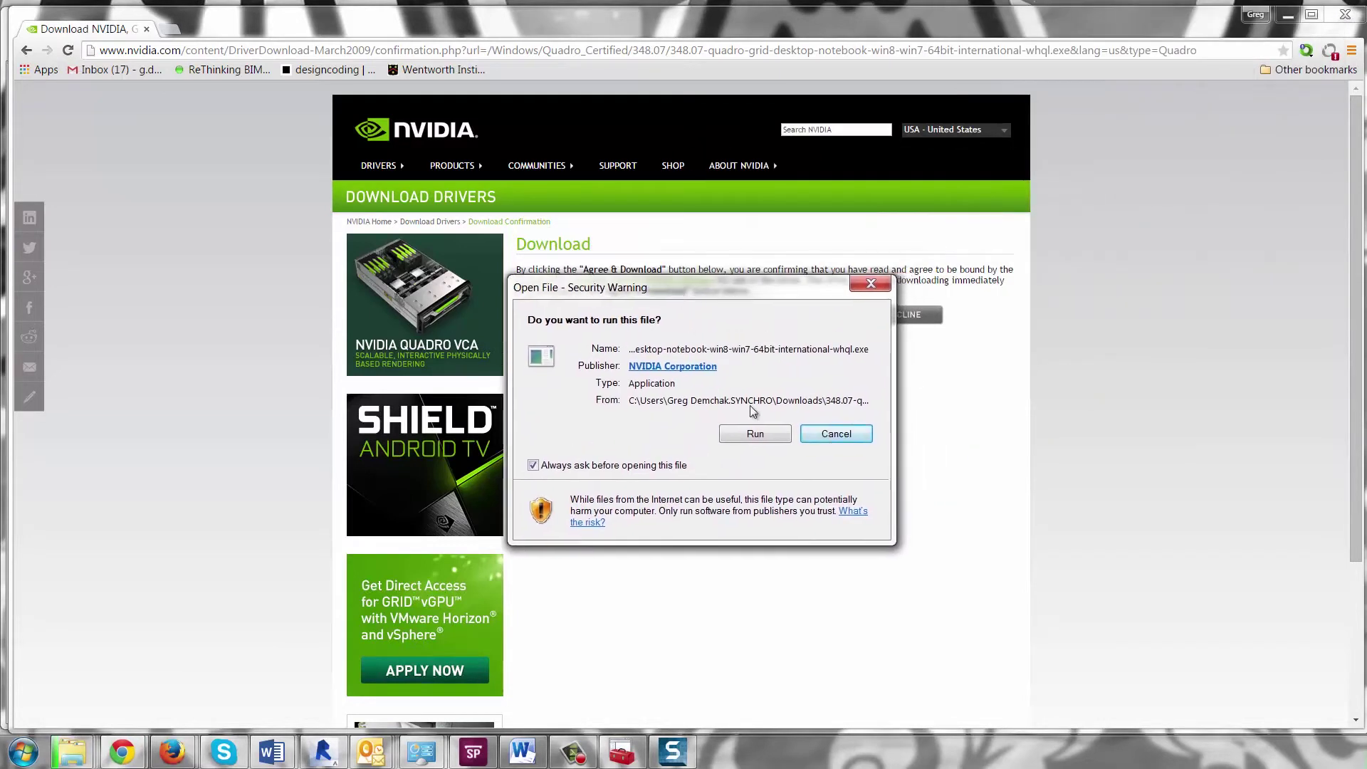
{"action": "left_click", "coordinate": [774, 432]}
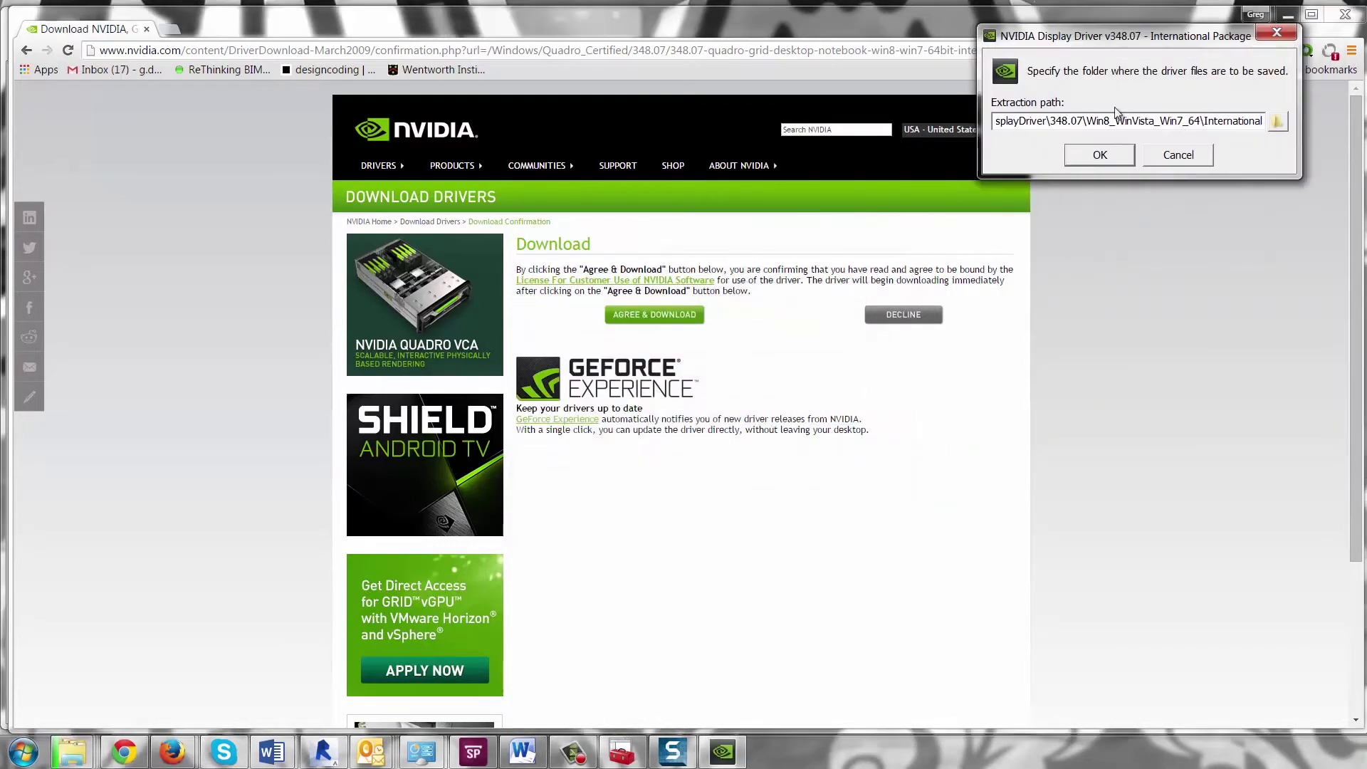
{"action": "left_click", "coordinate": [1111, 154]}
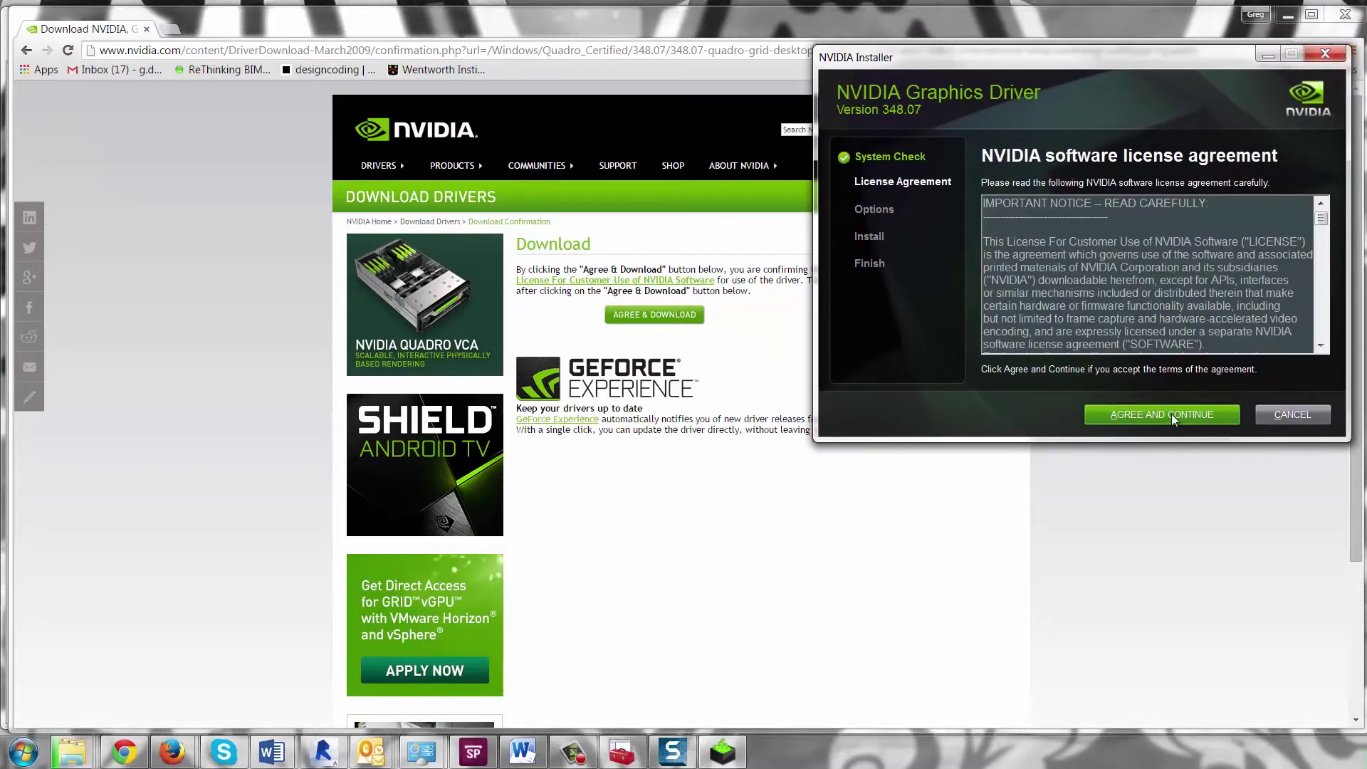
{"action": "left_click", "coordinate": [1172, 413]}
{"action": "left_click", "coordinate": [1172, 413]}
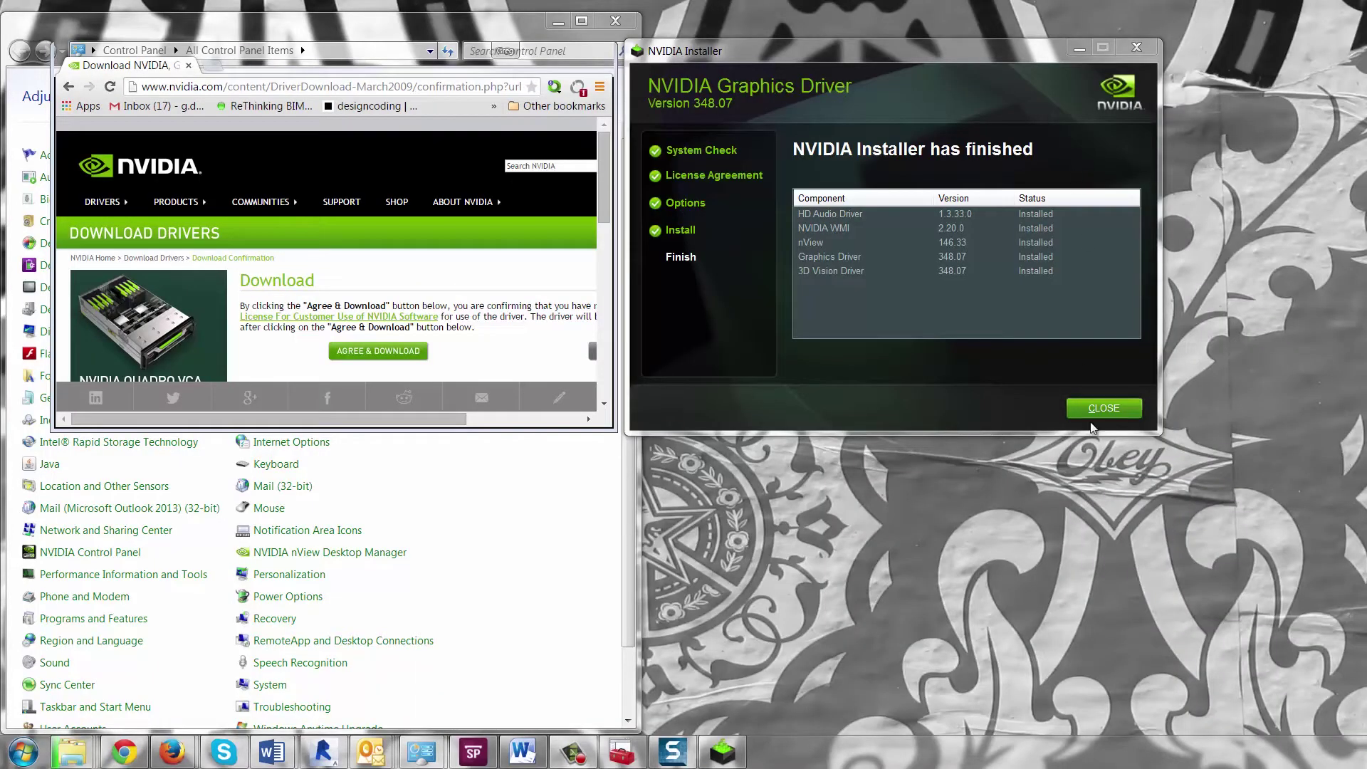
Close the finished installer, rearrange the windows, and bring up Device Manager.
{"action": "left_click", "coordinate": [1104, 409]}
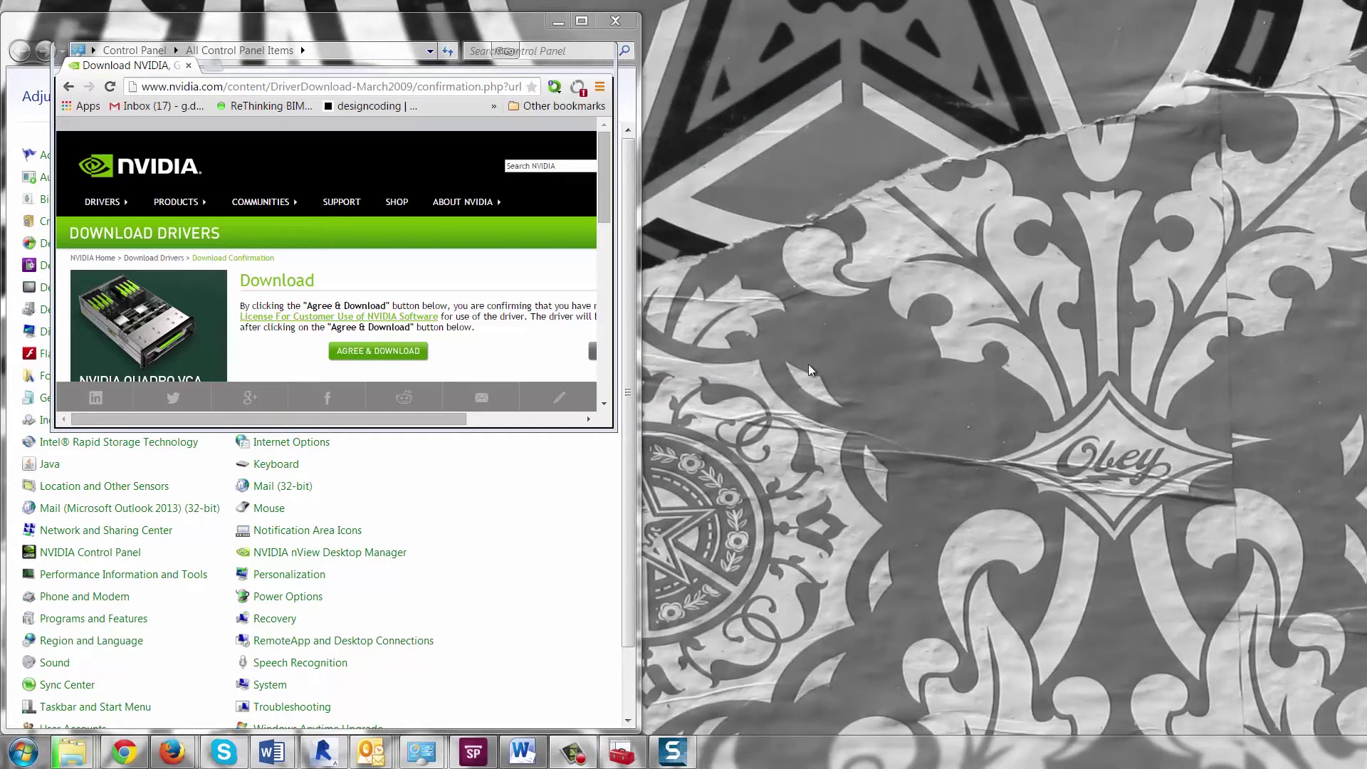
{"action": "left_click_drag", "start_coordinate": [611, 427], "coordinate": [1345, 684]}
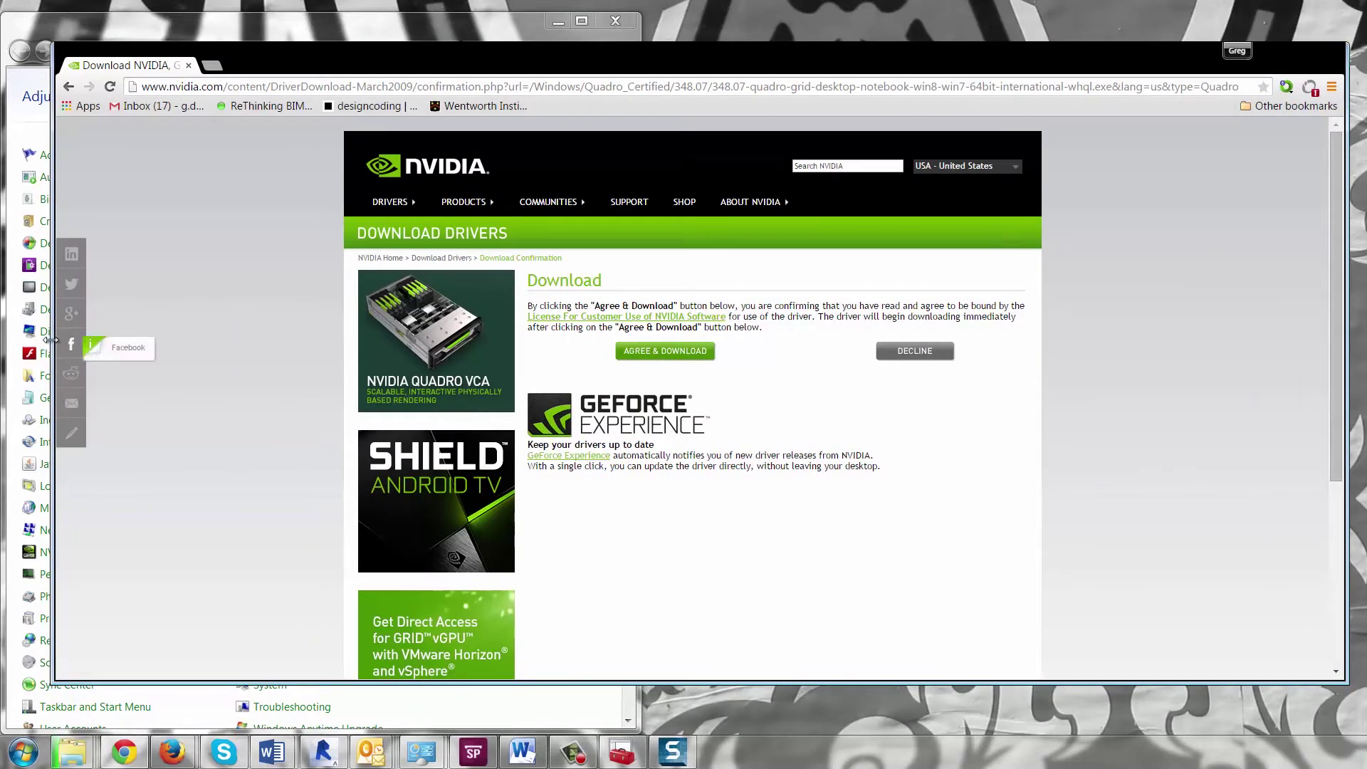
{"action": "left_click_drag", "start_coordinate": [51, 340], "coordinate": [427, 339]}
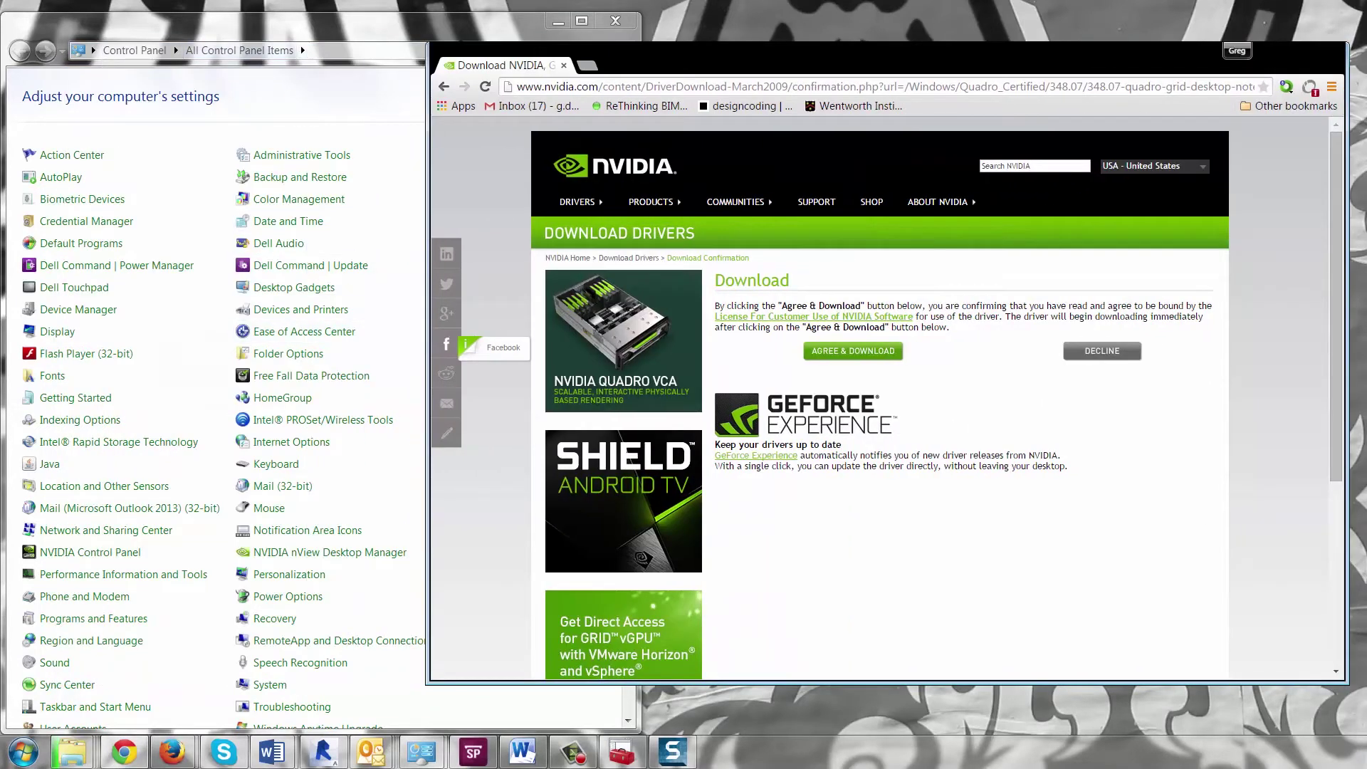
{"action": "left_click", "coordinate": [421, 752]}
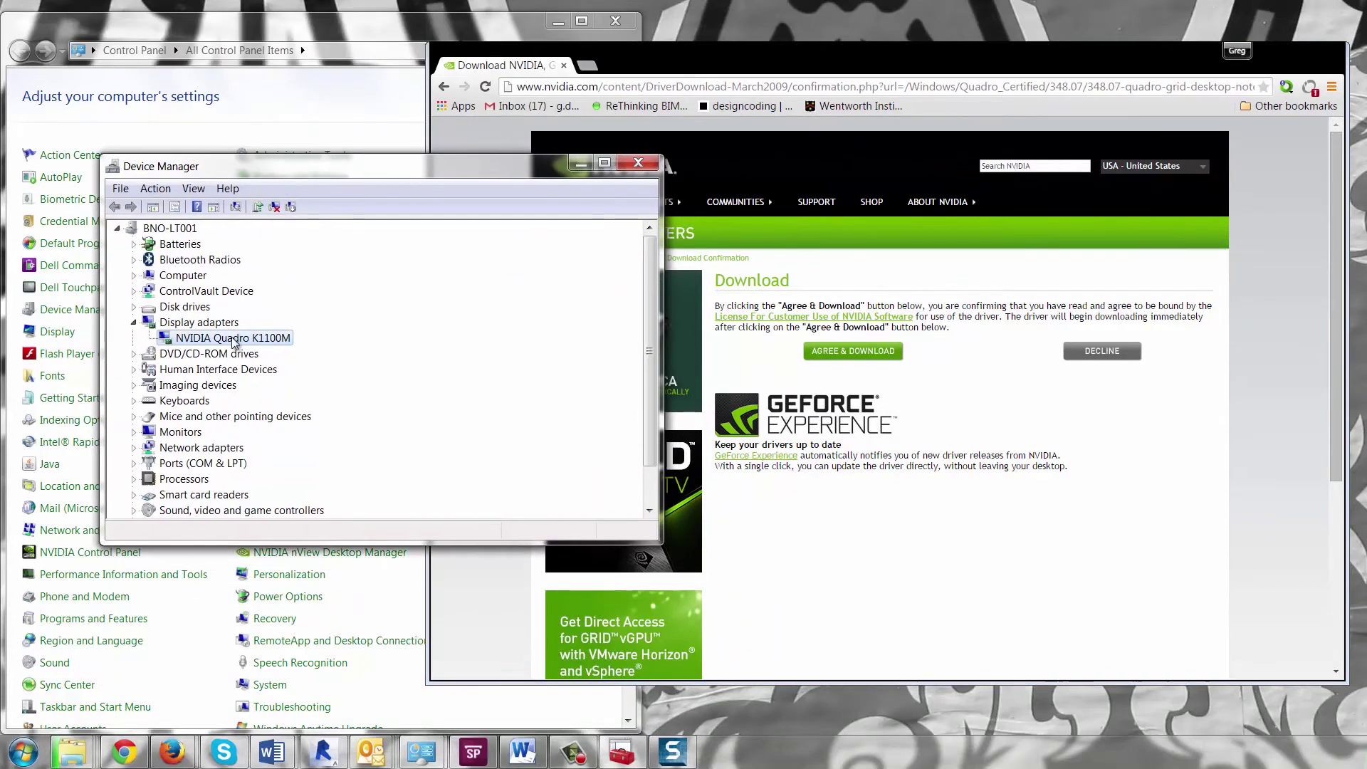
Show the Quadro K1100M driver tab (9.18.13.4807, 4/26/2015) and start a screen capture.
{"action": "right_click", "coordinate": [235, 344]}
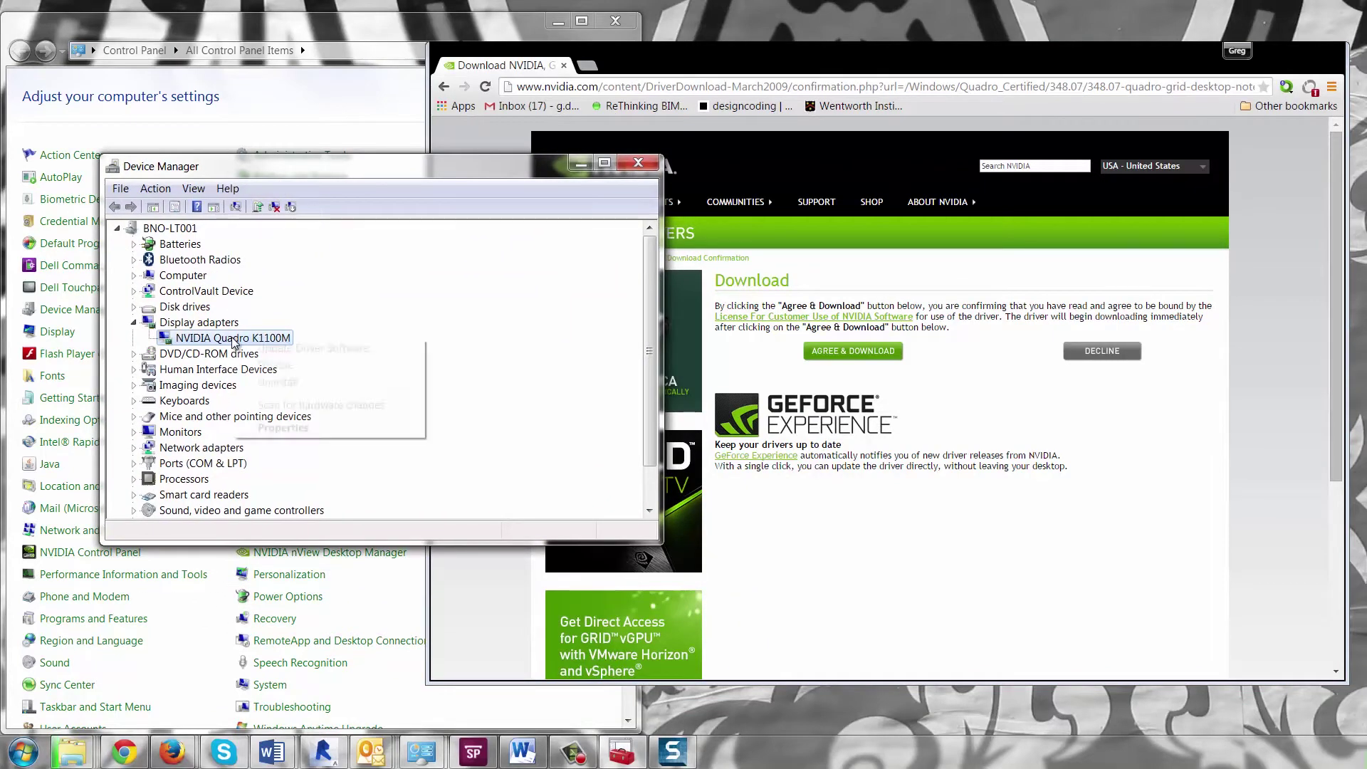
{"action": "left_click", "coordinate": [285, 429]}
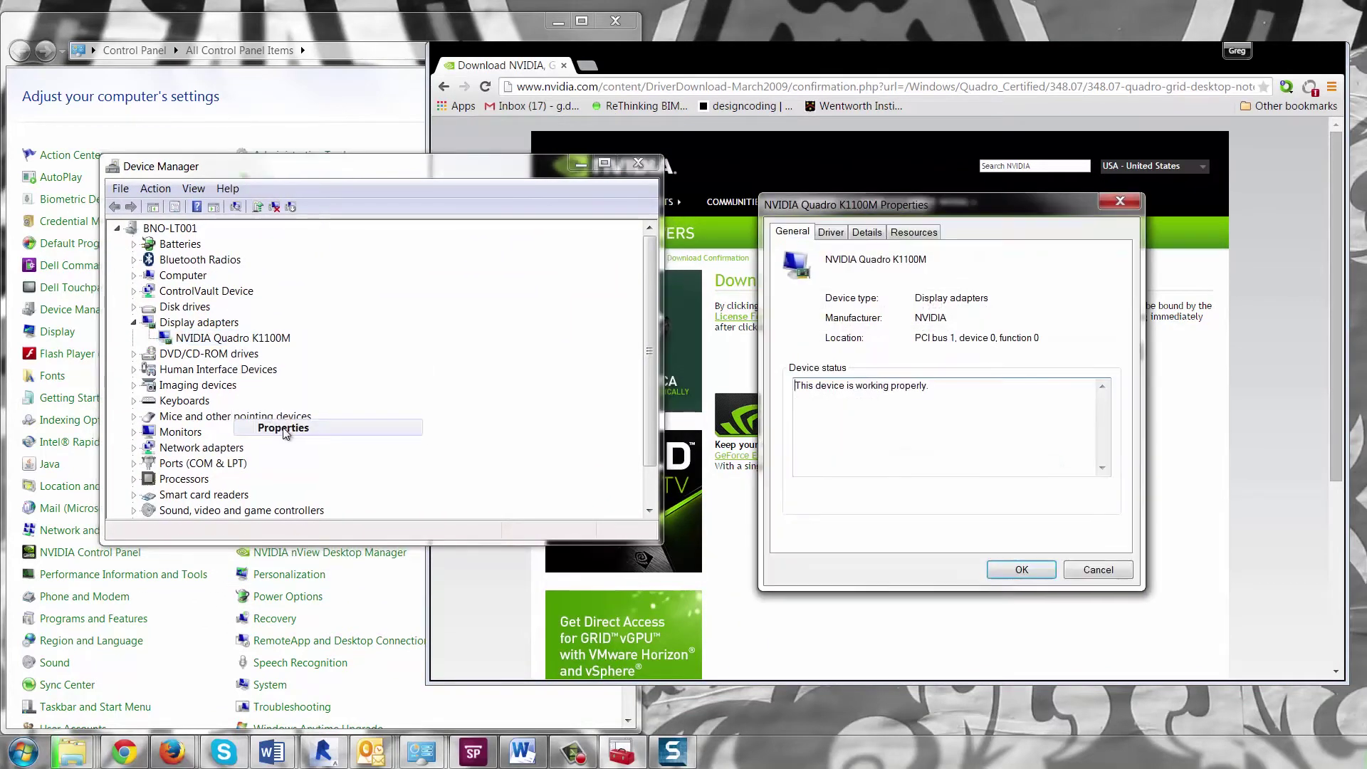
{"action": "left_click", "coordinate": [831, 233]}
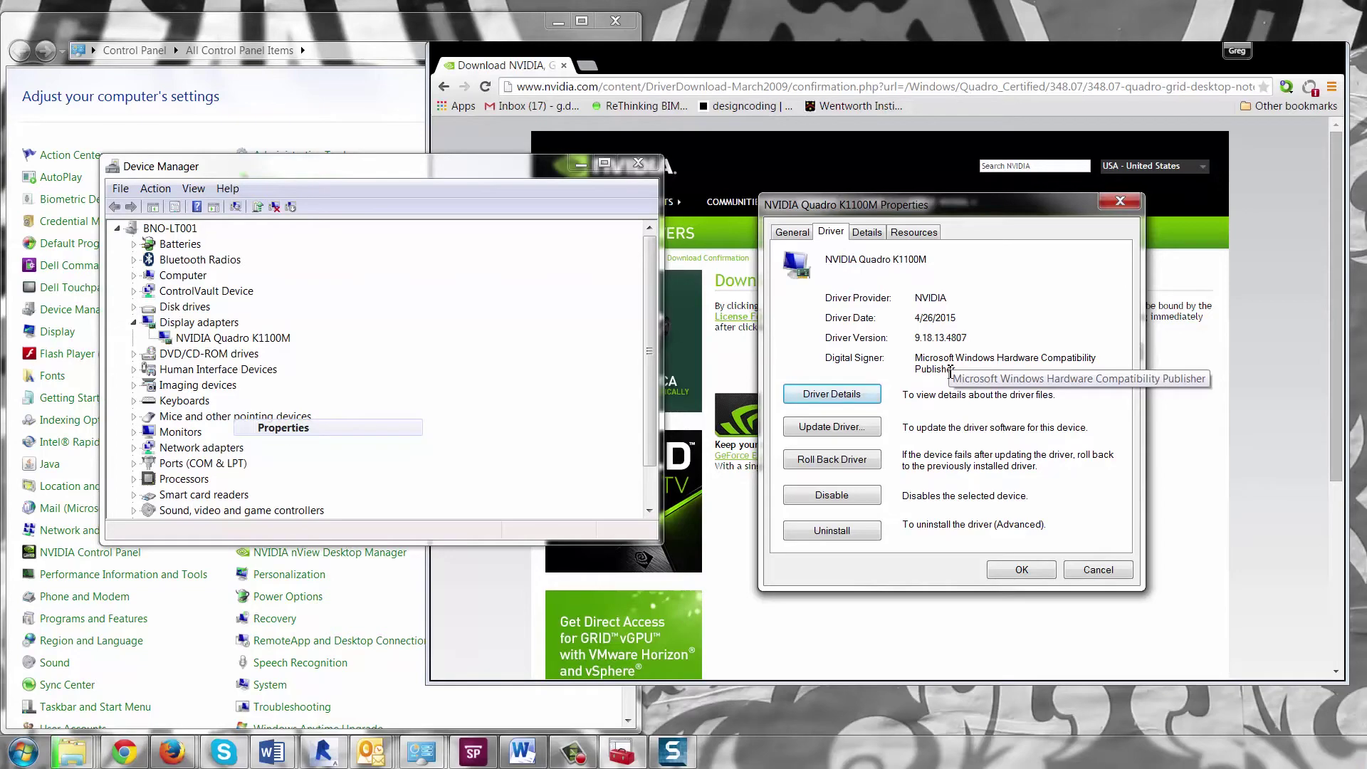
{"action": "key", "text": "Print"}
{"action": "left_click", "coordinate": [767, 208]}
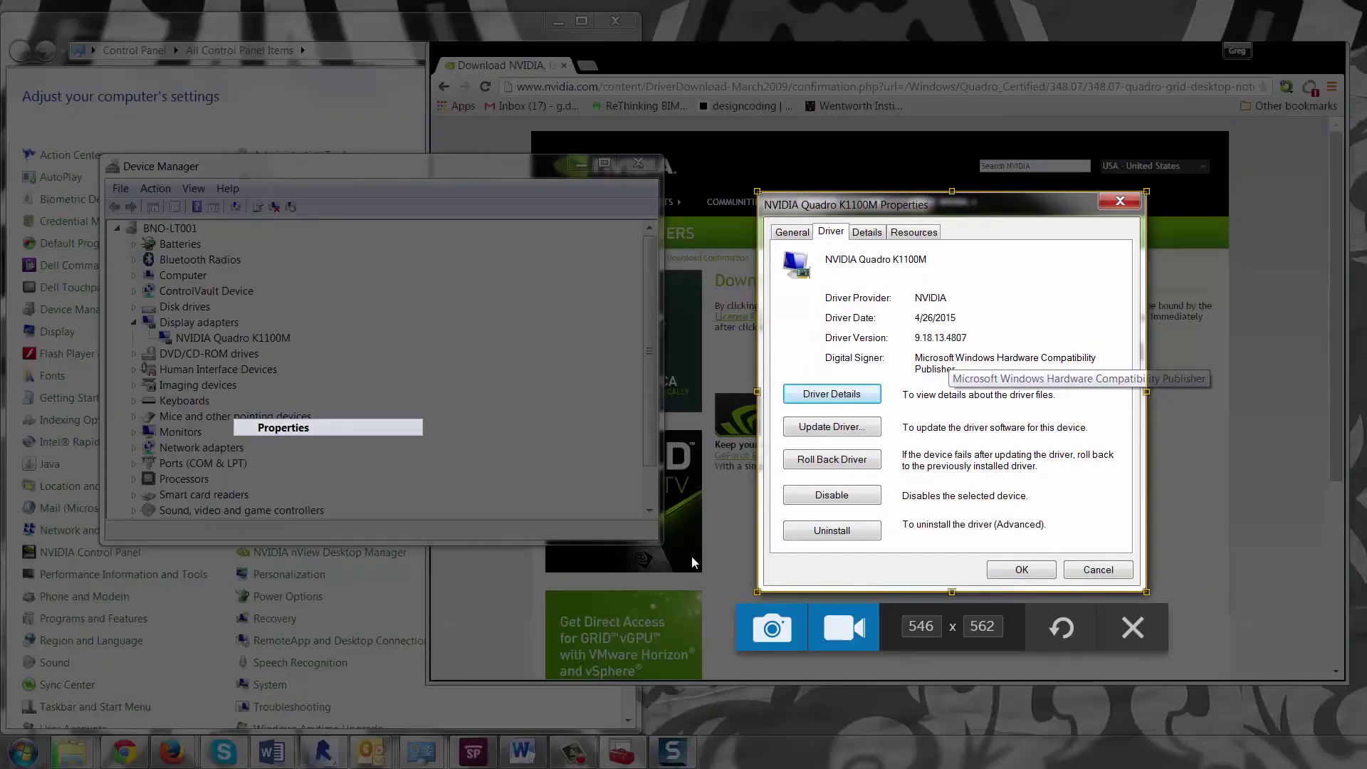
Capture the new dialog and highlight driver date and version in both new and old captures.
{"action": "left_click", "coordinate": [759, 620]}
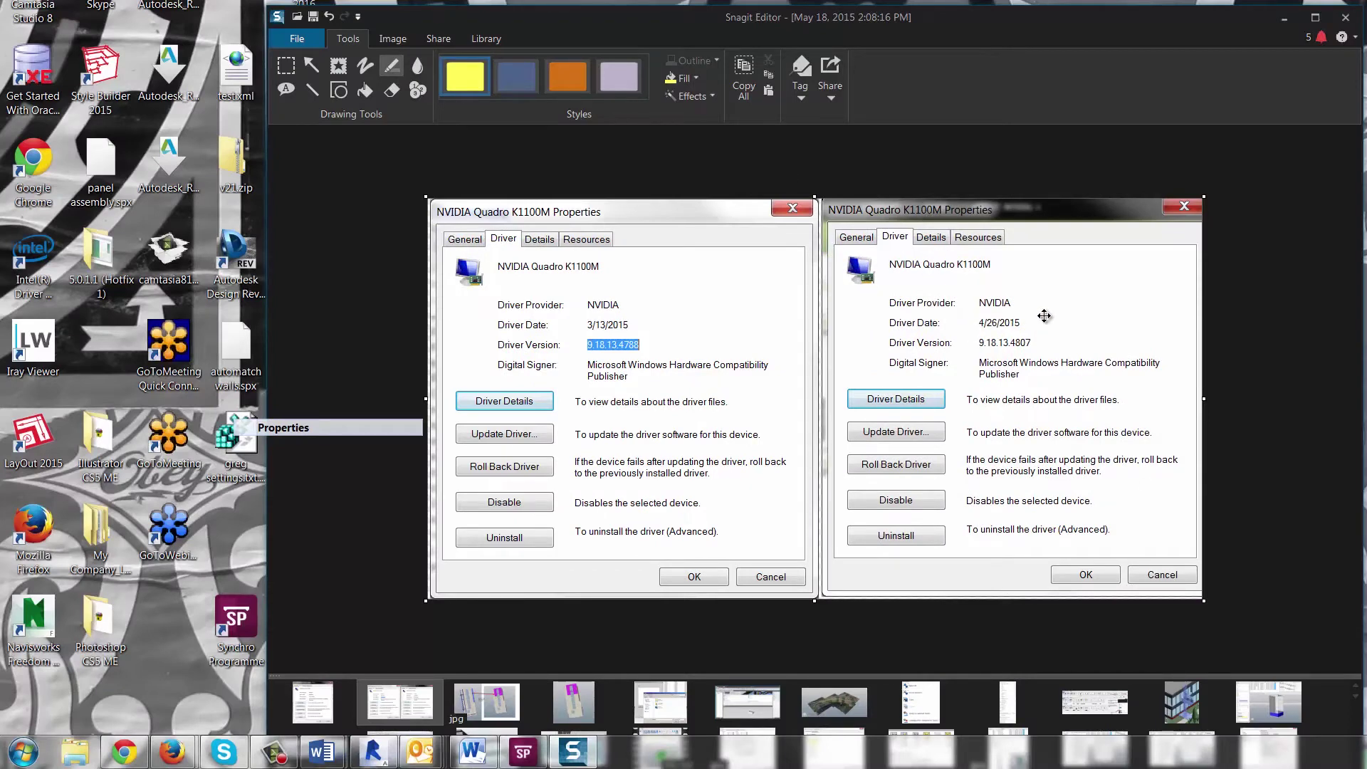
{"action": "left_click_drag", "start_coordinate": [964, 314], "coordinate": [1037, 354]}
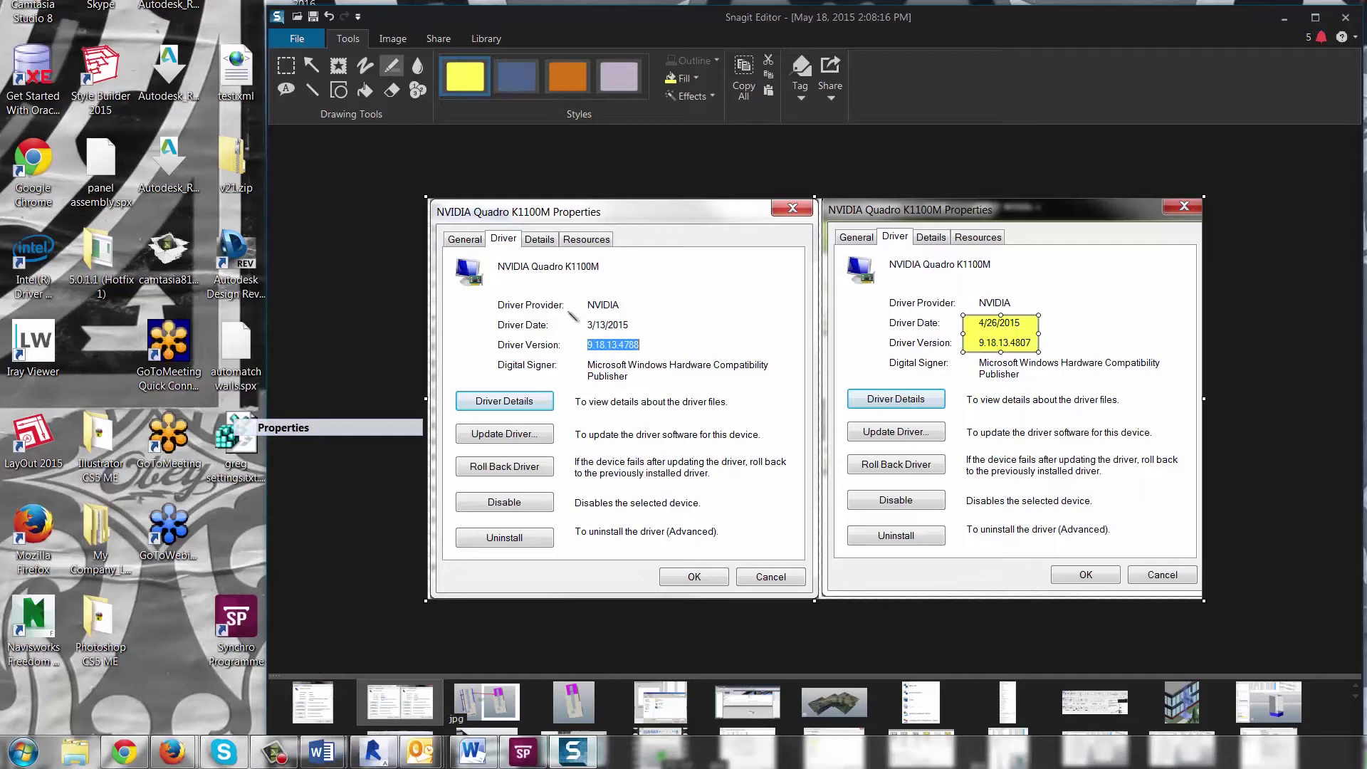
{"action": "mouse_move", "coordinate": [580, 314]}
{"action": "left_mouse_down"}
{"action": "mouse_move", "coordinate": [687, 382]}
{"action": "mouse_move", "coordinate": [653, 360]}
{"action": "left_mouse_up"}
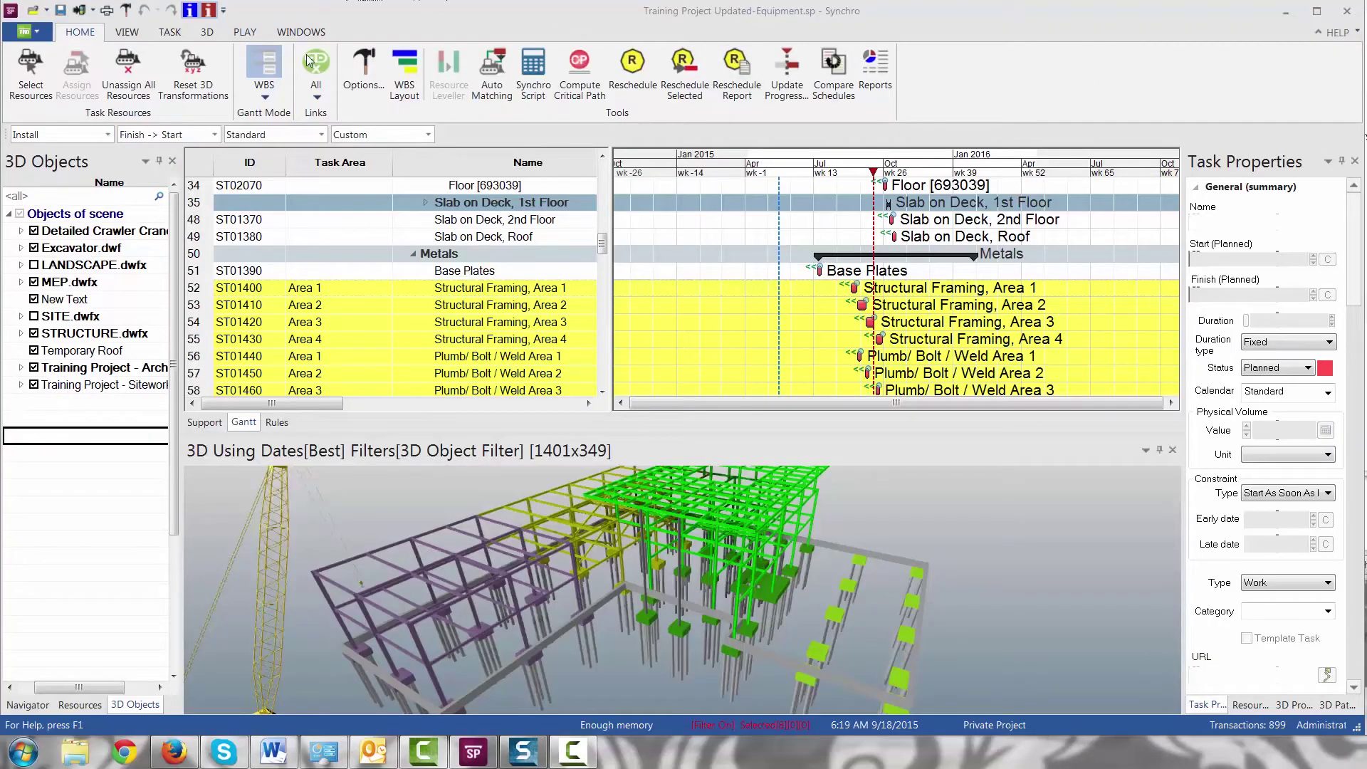
Open Synchro Options and uncheck Enable Advanced Gantt Chart Style.
{"action": "left_click", "coordinate": [349, 71]}
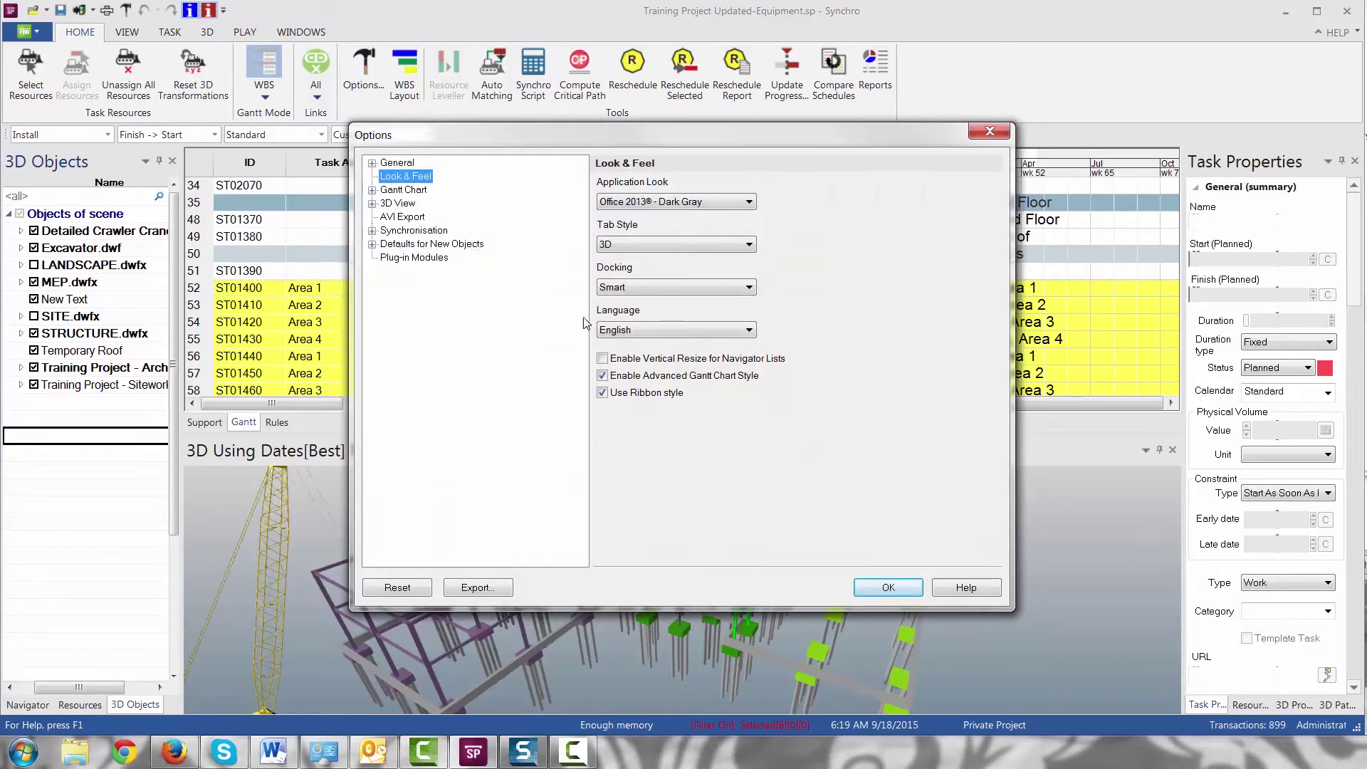
{"action": "left_click", "coordinate": [603, 376]}
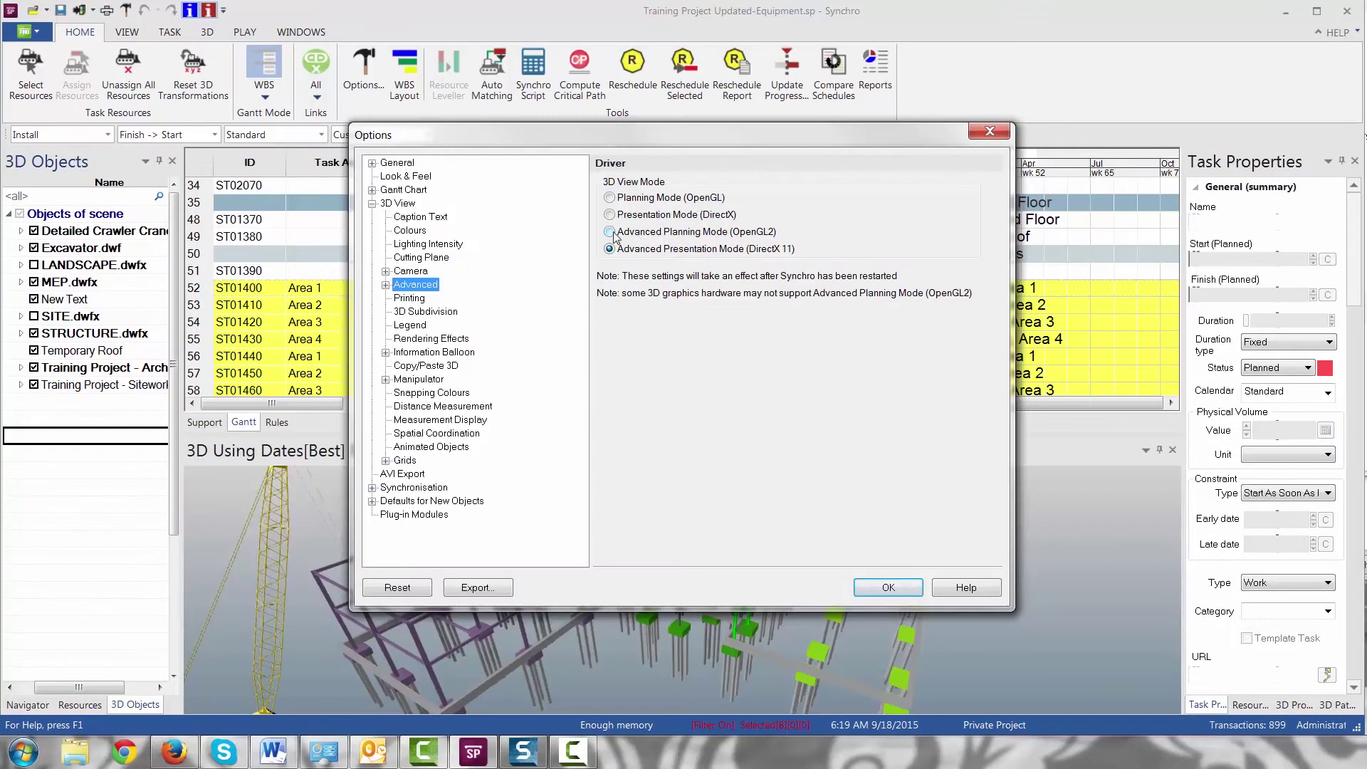
{"action": "left_click", "coordinate": [611, 233]}
Keep Advanced Presentation Mode (DirectX 11) under 3D View > Advanced > Driver.
{"action": "left_click", "coordinate": [386, 285]}
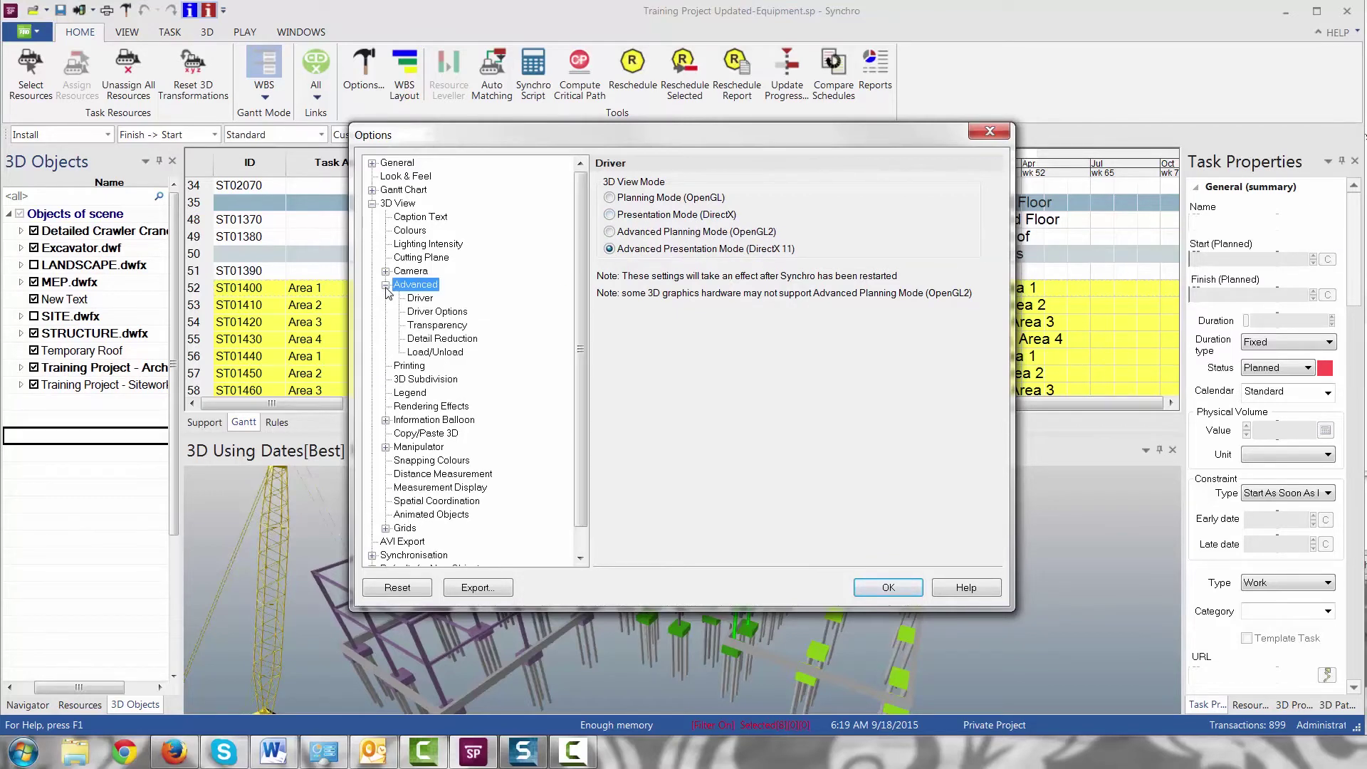
{"action": "left_click", "coordinate": [418, 298]}
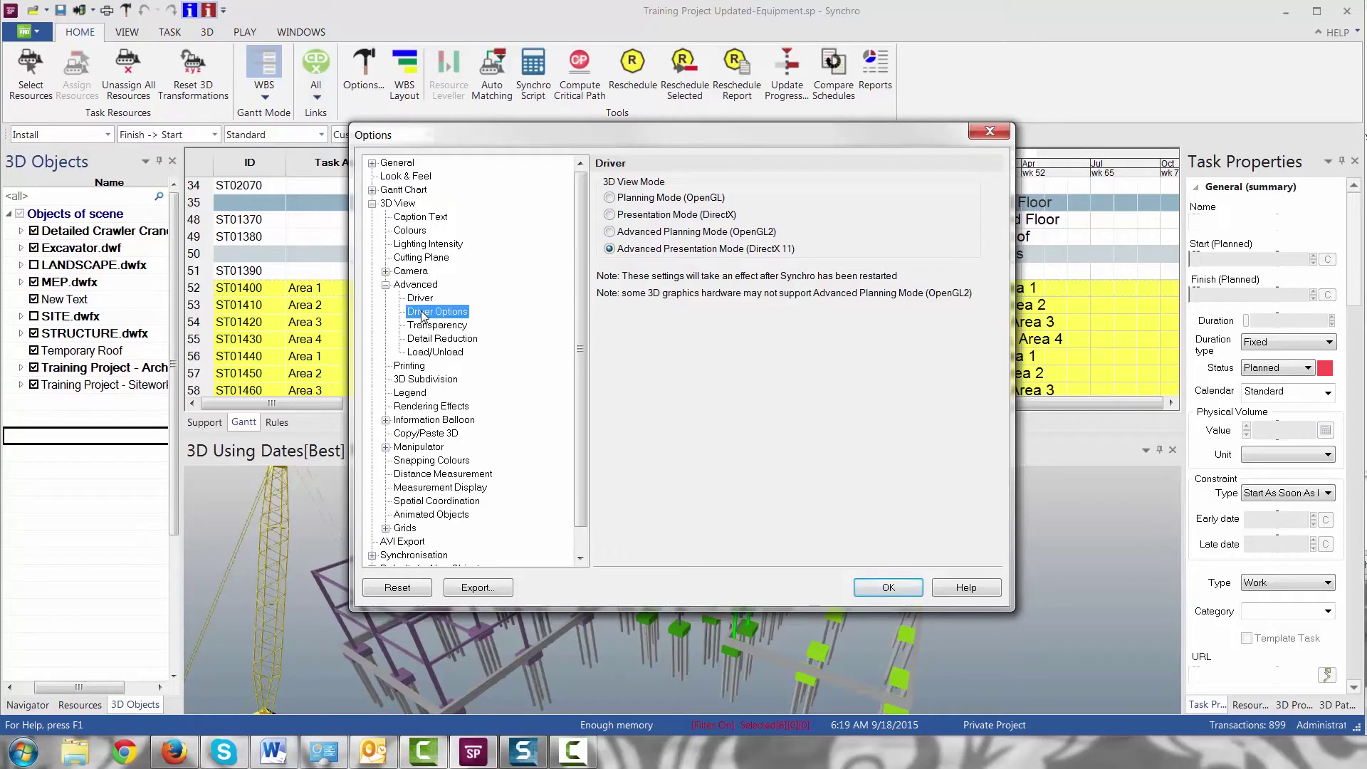
{"action": "left_click", "coordinate": [609, 250]}
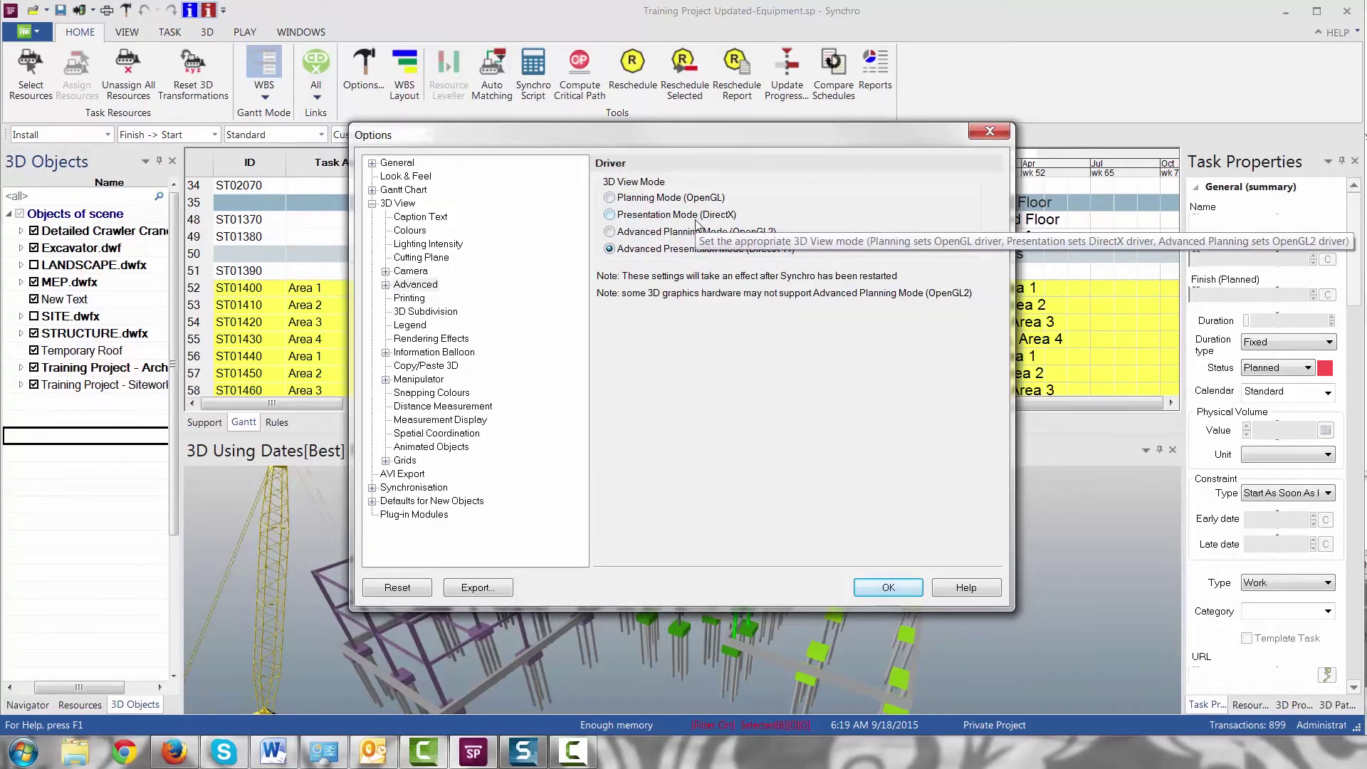
In Driver Options, re-enable 3D anti-aliasing at level 2x and apply the options.
{"action": "double_click", "coordinate": [411, 286]}
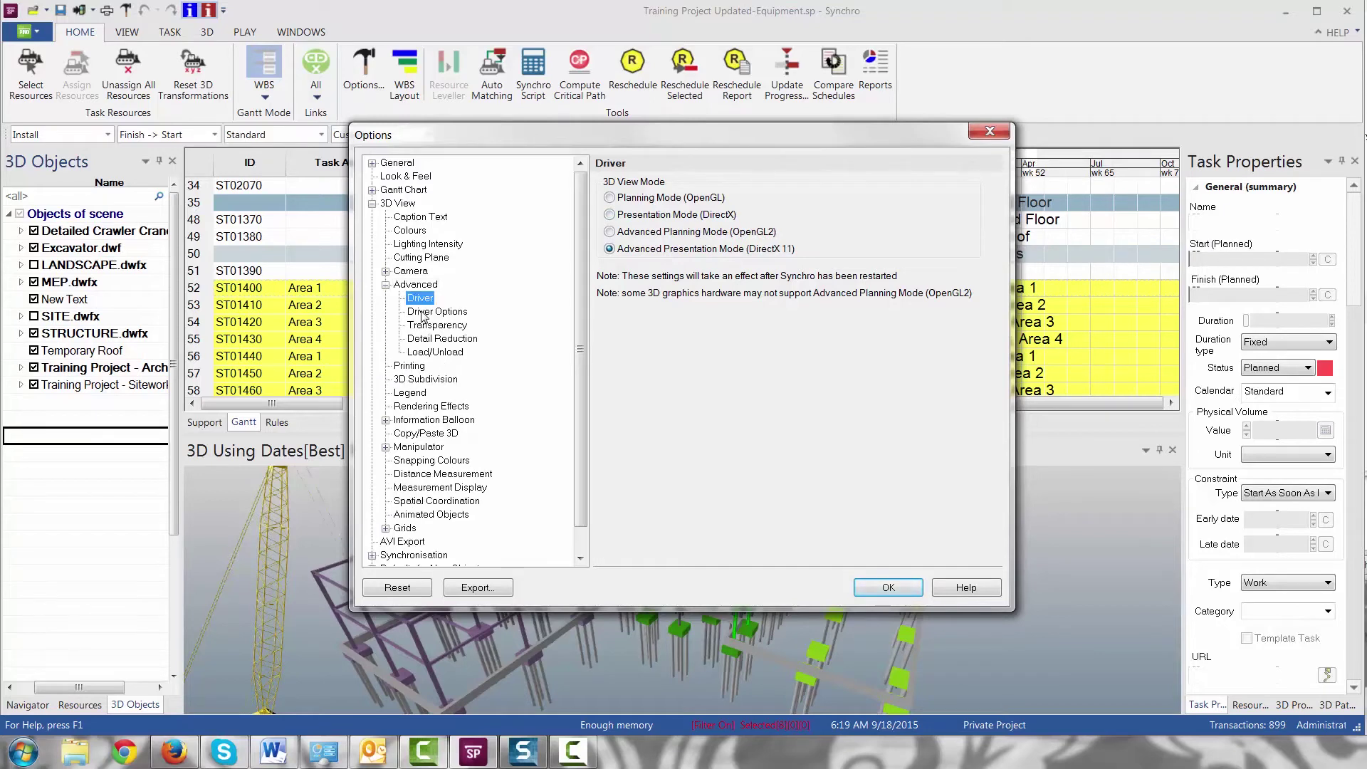
{"action": "left_click", "coordinate": [422, 311]}
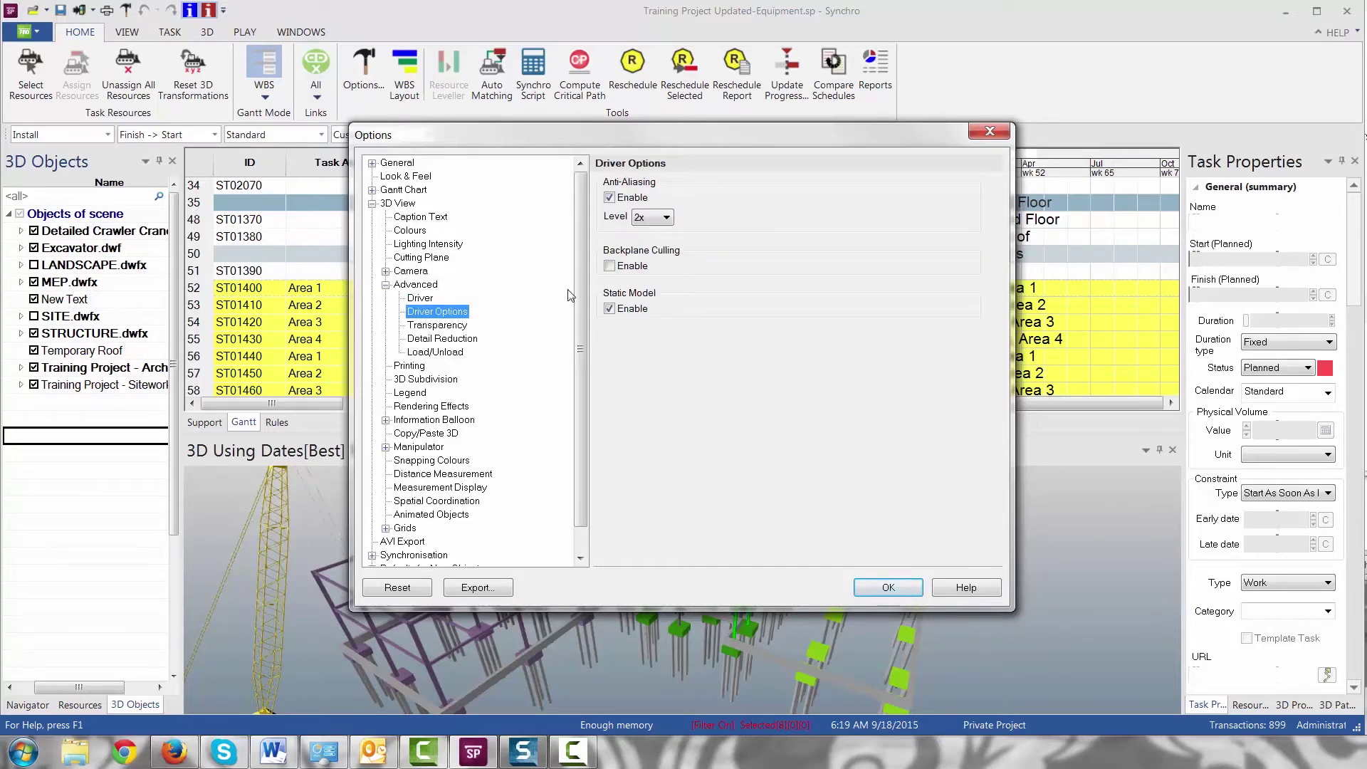
{"action": "left_click", "coordinate": [611, 200]}
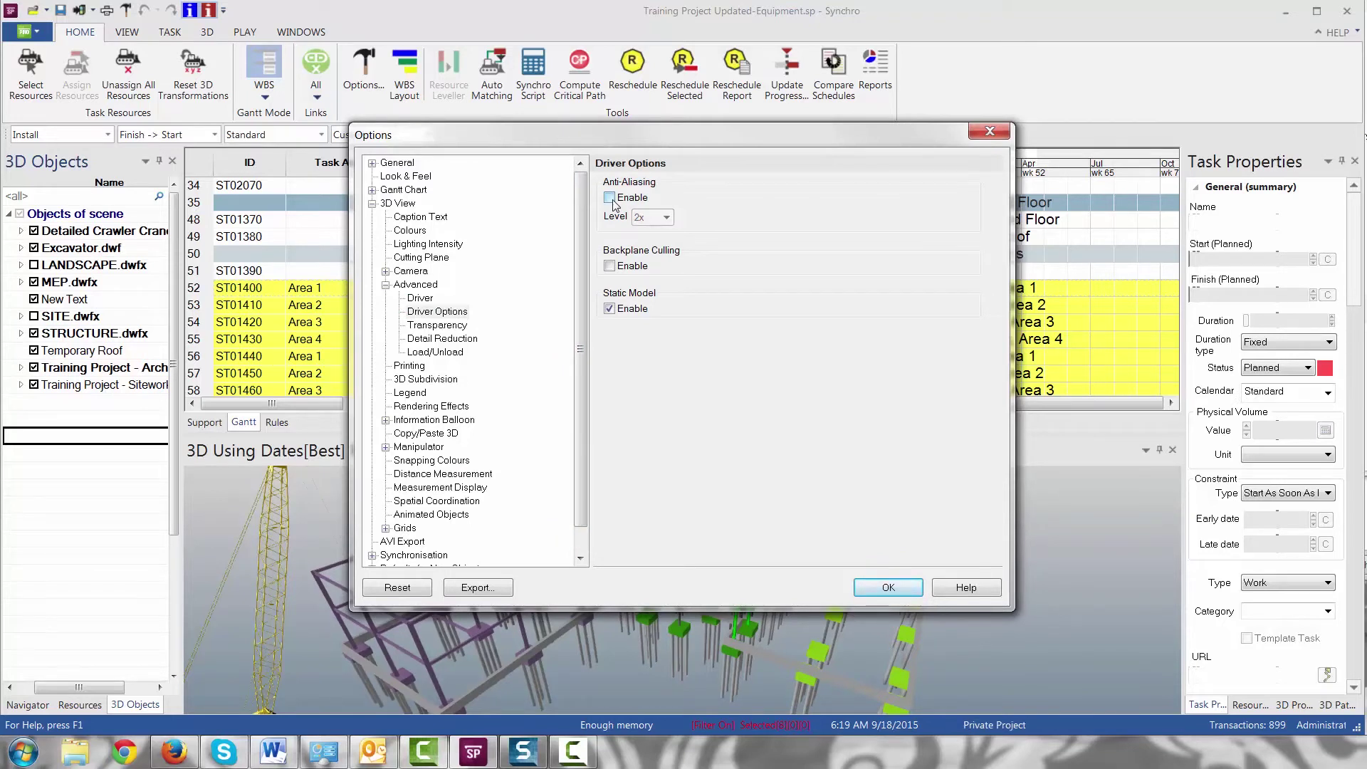
{"action": "left_click", "coordinate": [611, 200]}
{"action": "left_click", "coordinate": [666, 218]}
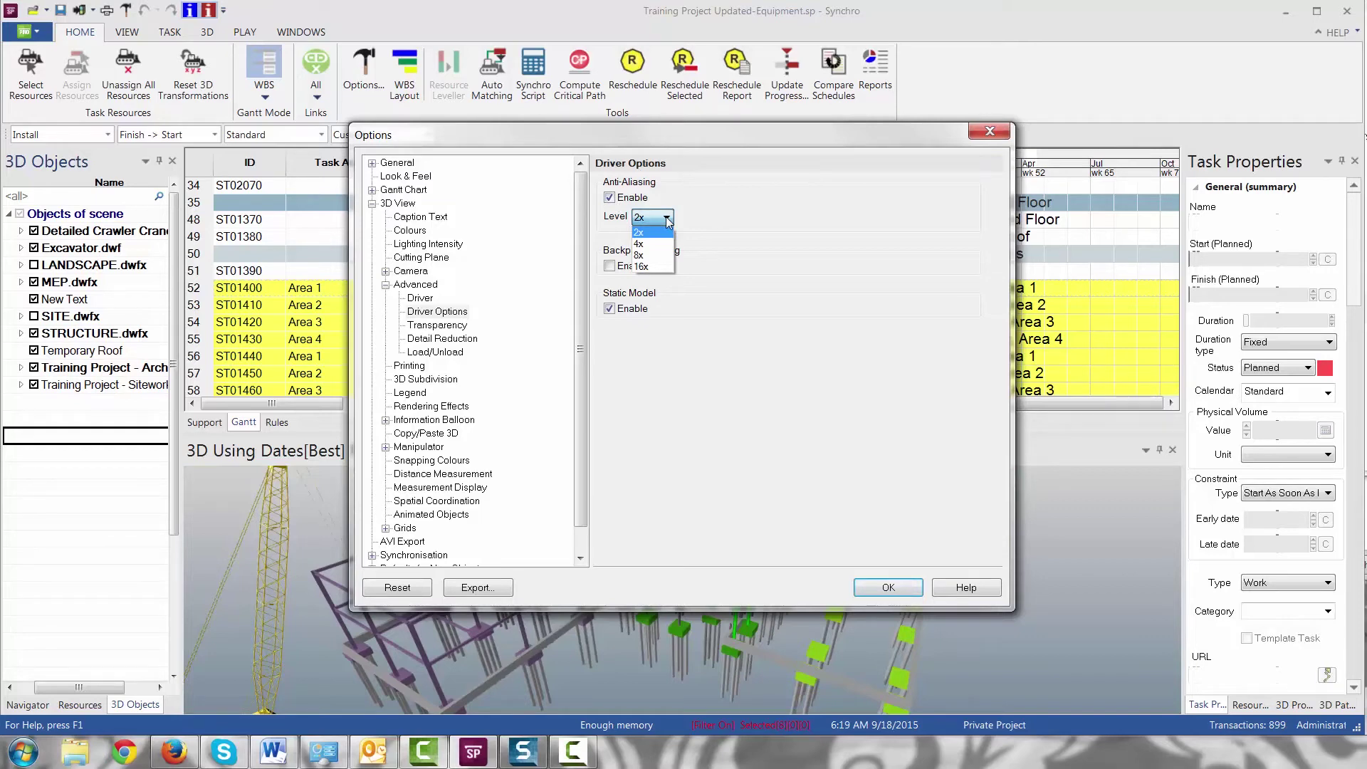
{"action": "left_click", "coordinate": [667, 218]}
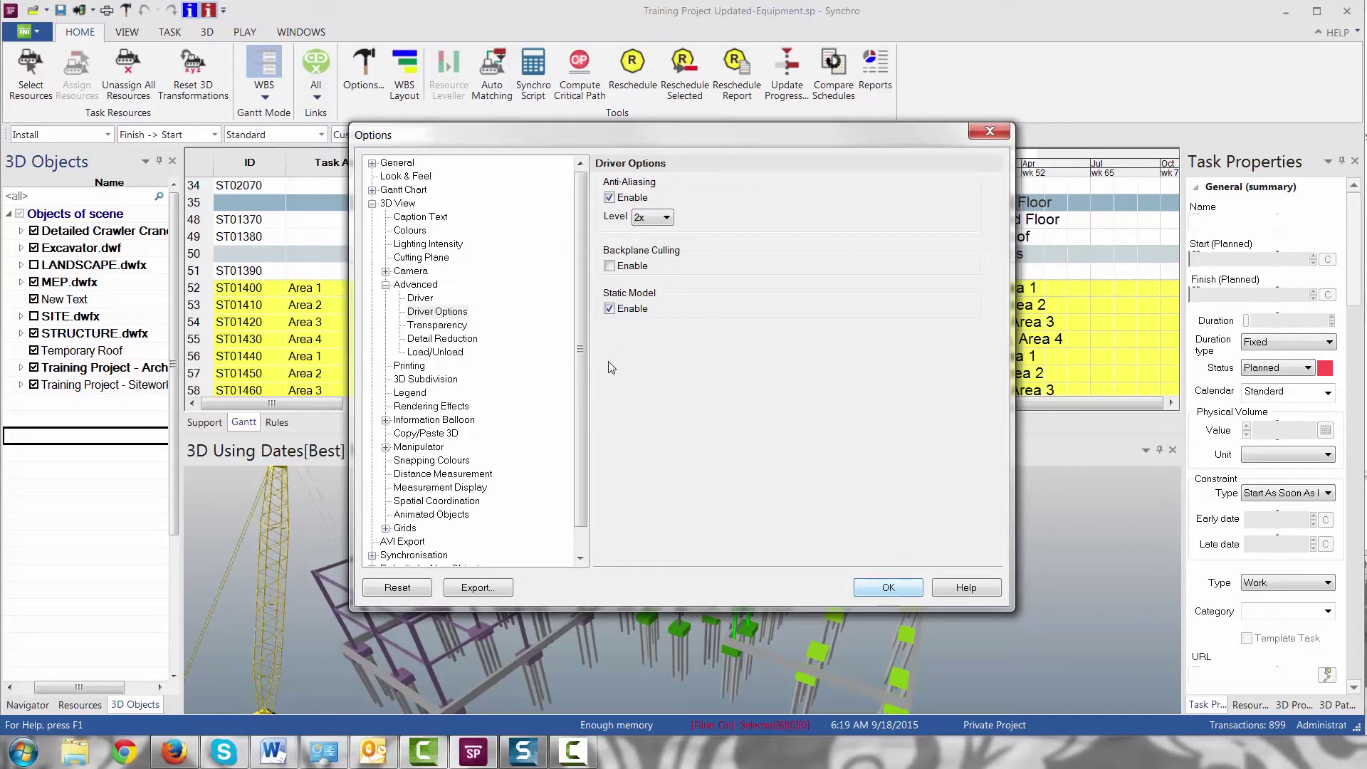
{"action": "left_click", "coordinate": [892, 586]}
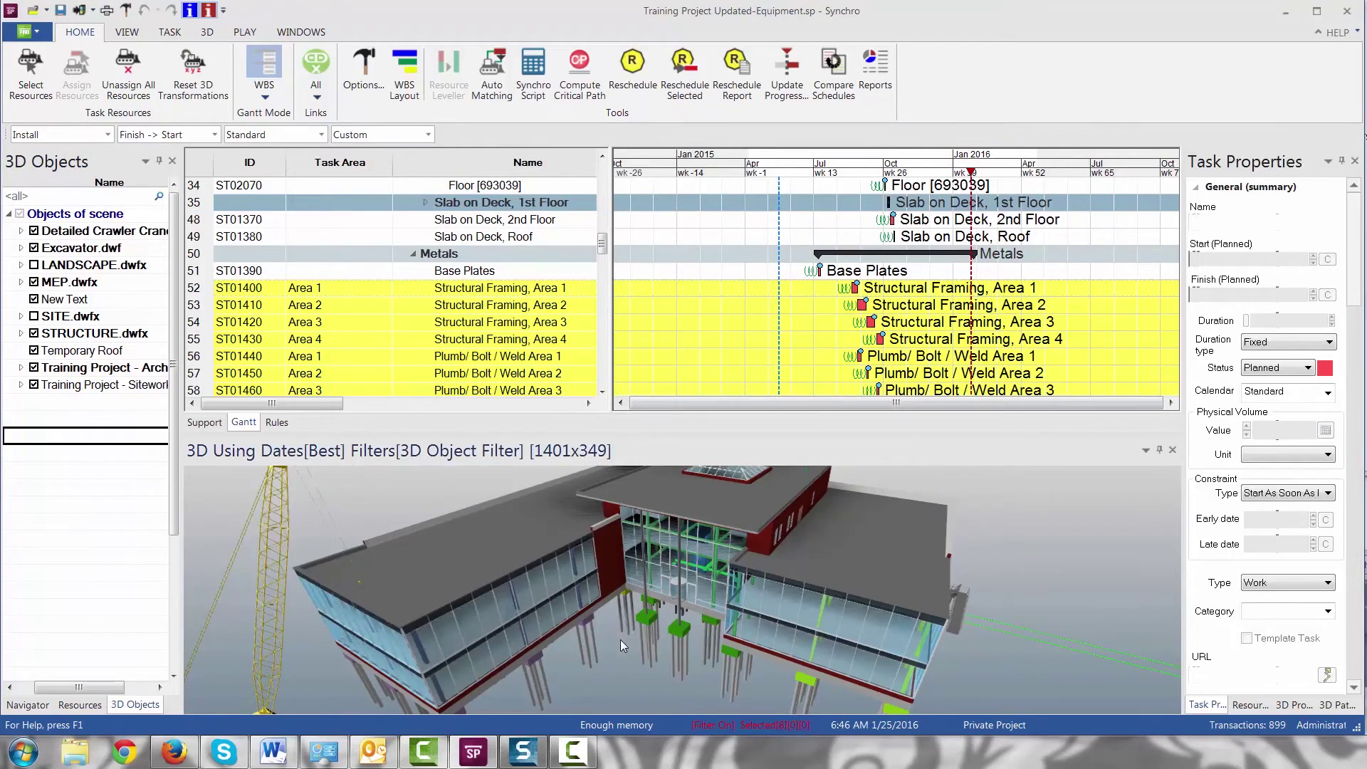
Enable Static Model in Driver Options, then orbit the building to check the rendering.
{"action": "middle_click_drag", "start_coordinate": [647, 629], "coordinate": [873, 639]}
{"action": "middle_click_drag", "start_coordinate": [765, 596], "coordinate": [698, 594]}
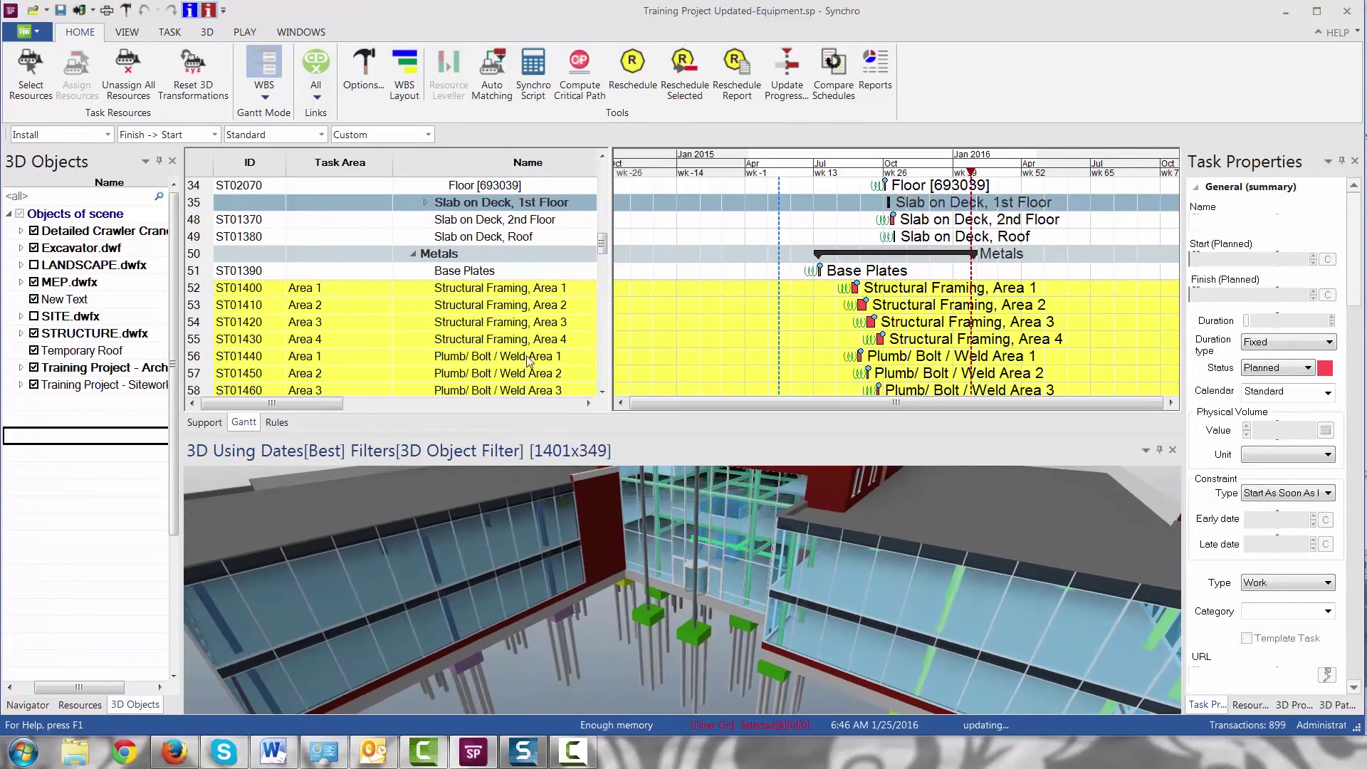
{"action": "left_click", "coordinate": [354, 86]}
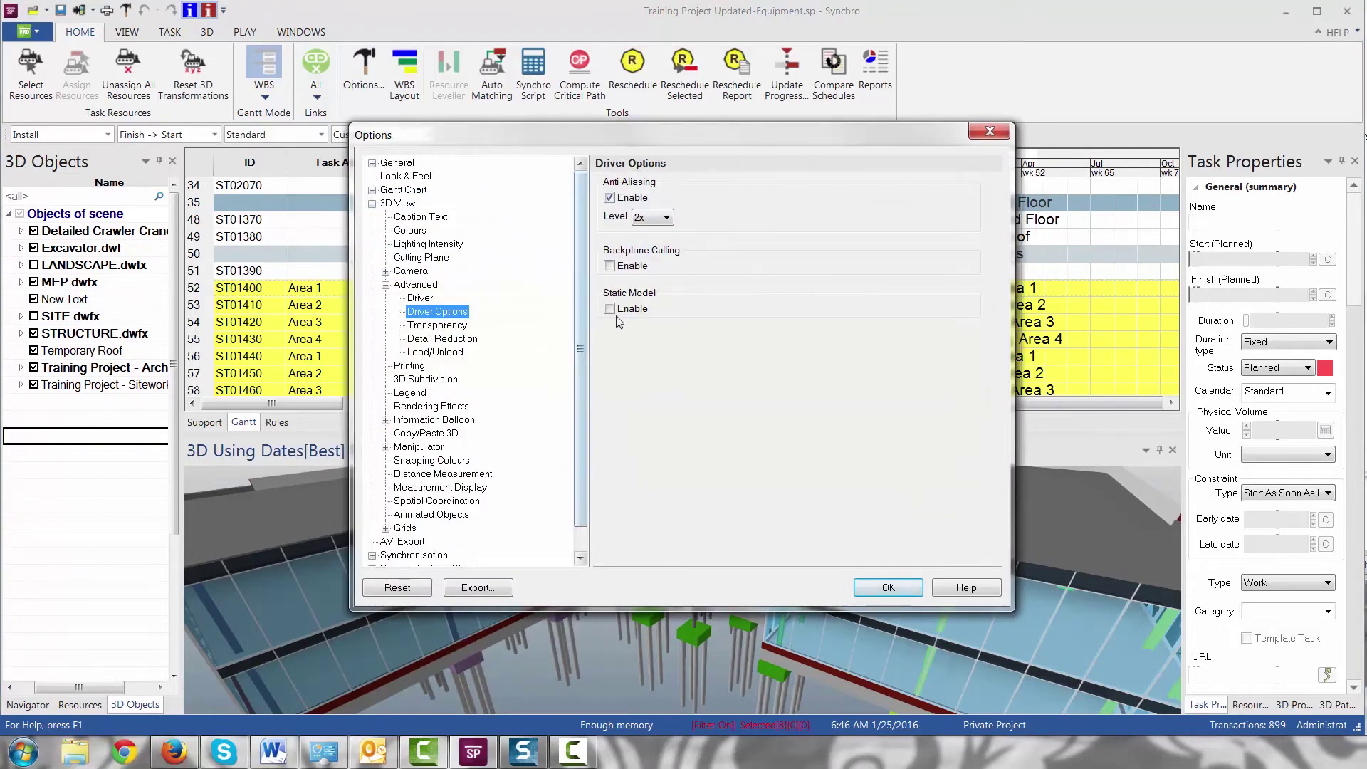
{"action": "left_click", "coordinate": [610, 310]}
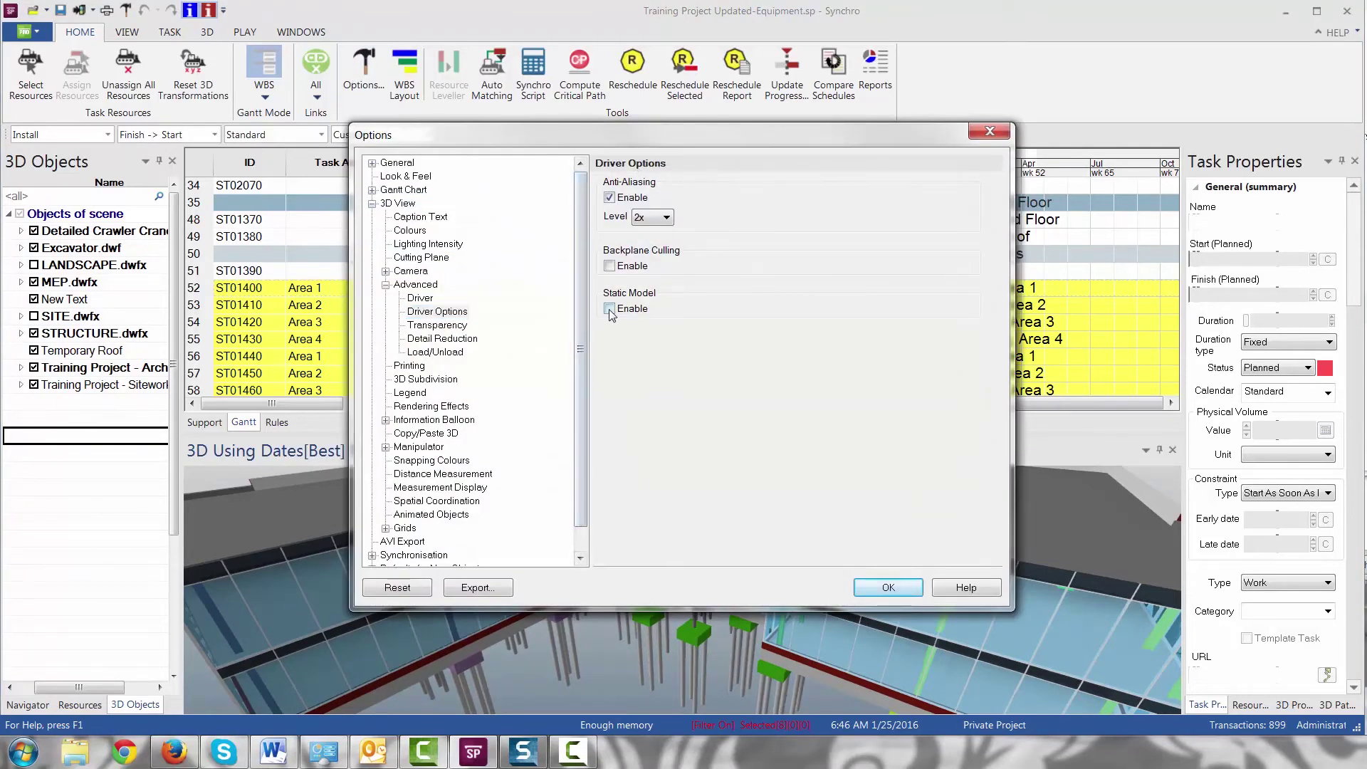
{"action": "left_click", "coordinate": [883, 586]}
{"action": "left_click_drag", "start_coordinate": [857, 553], "coordinate": [491, 561]}
Replace the 3D legend title [AUTO_TITLE] with LEGEND in the Legend options.
{"action": "left_click", "coordinate": [367, 75]}
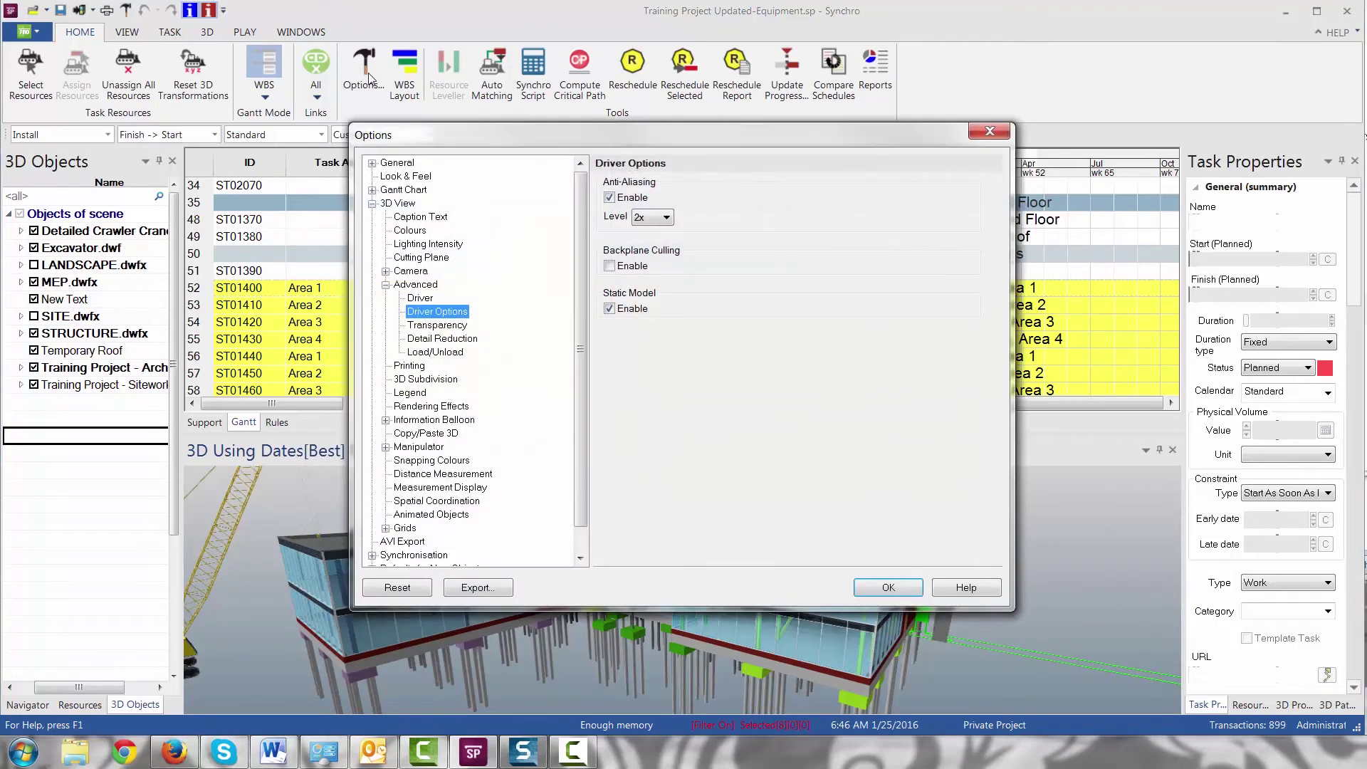
{"action": "left_click", "coordinate": [432, 326]}
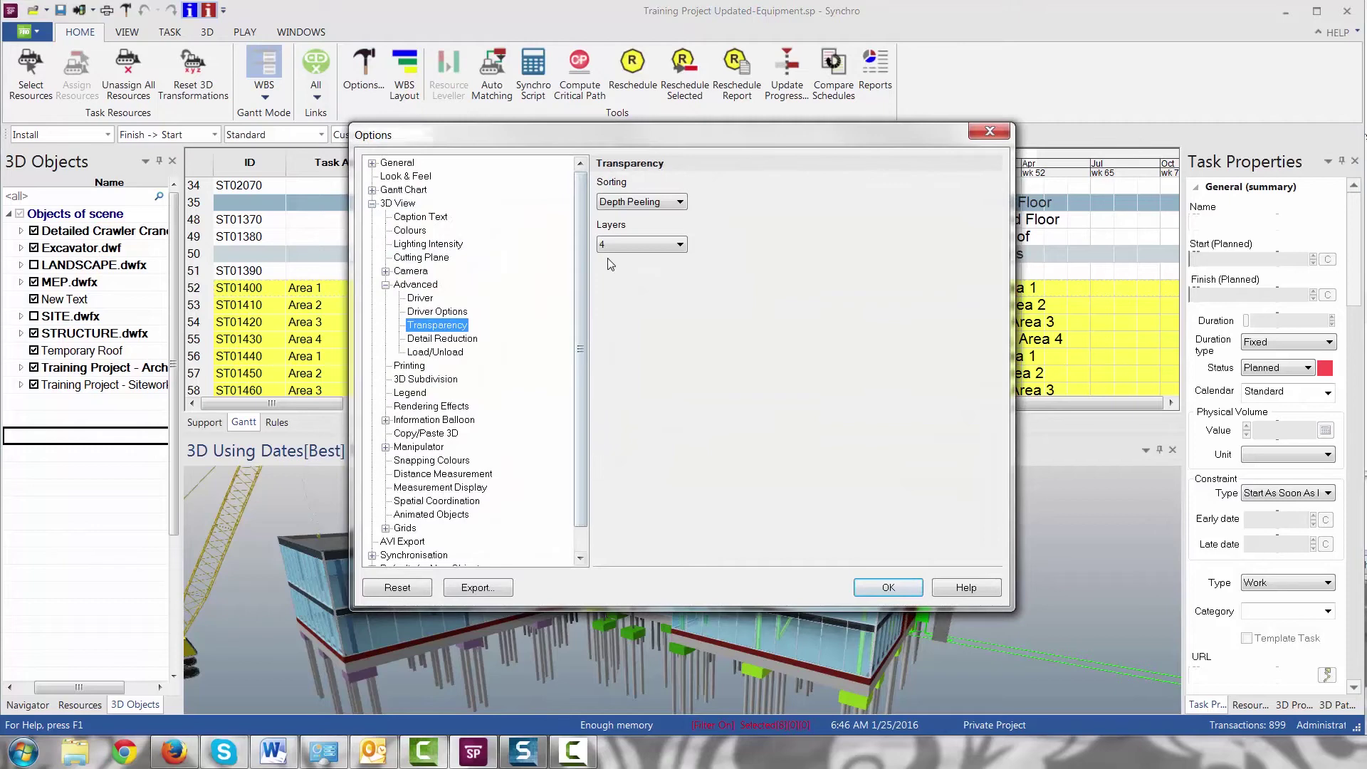
{"action": "left_click", "coordinate": [410, 392]}
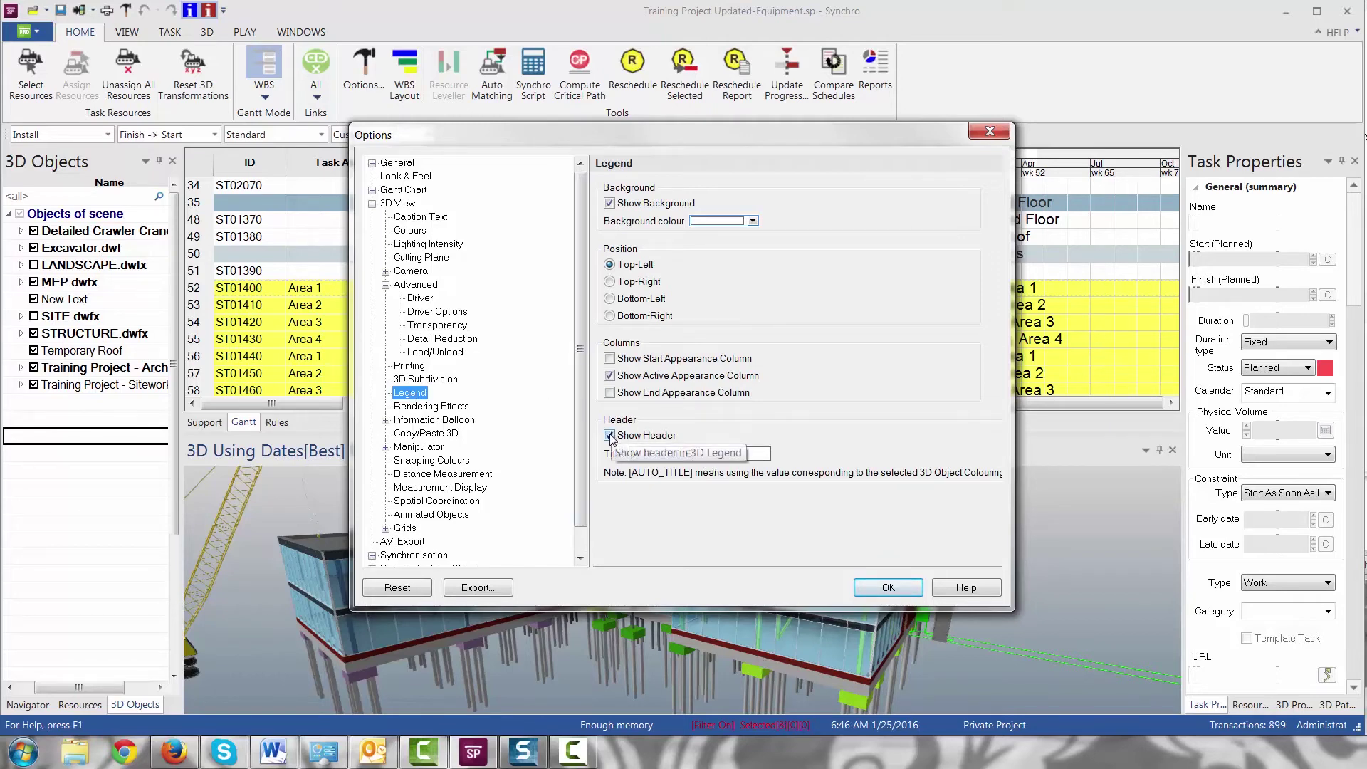
{"action": "left_click_drag", "start_coordinate": [701, 453], "coordinate": [612, 453]}
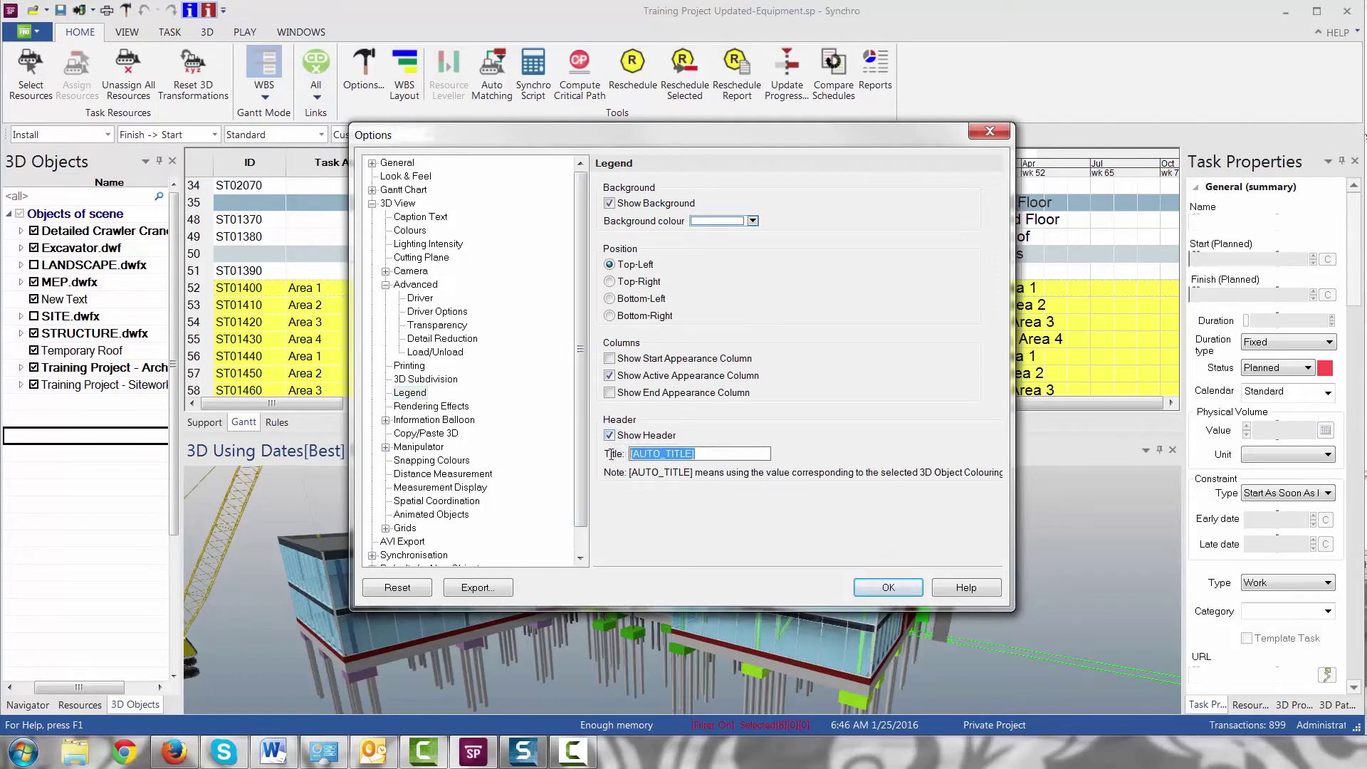
{"action": "type", "text": "LEGEND"}
{"action": "left_click", "coordinate": [890, 587]}
Show the floating 3D legend, moved over the model view and widened.
{"action": "left_click", "coordinate": [296, 33]}
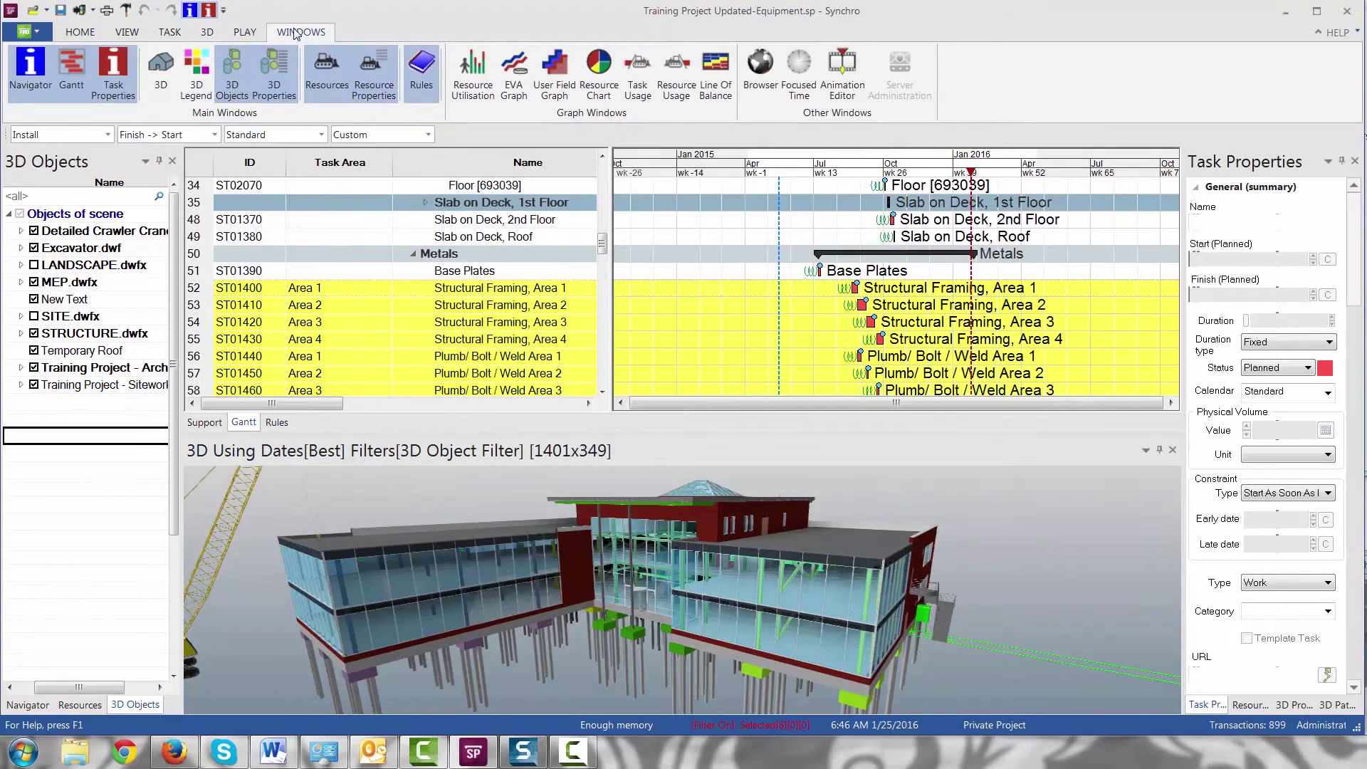
{"action": "left_click", "coordinate": [195, 71]}
{"action": "left_click_drag", "start_coordinate": [184, 70], "coordinate": [366, 313]}
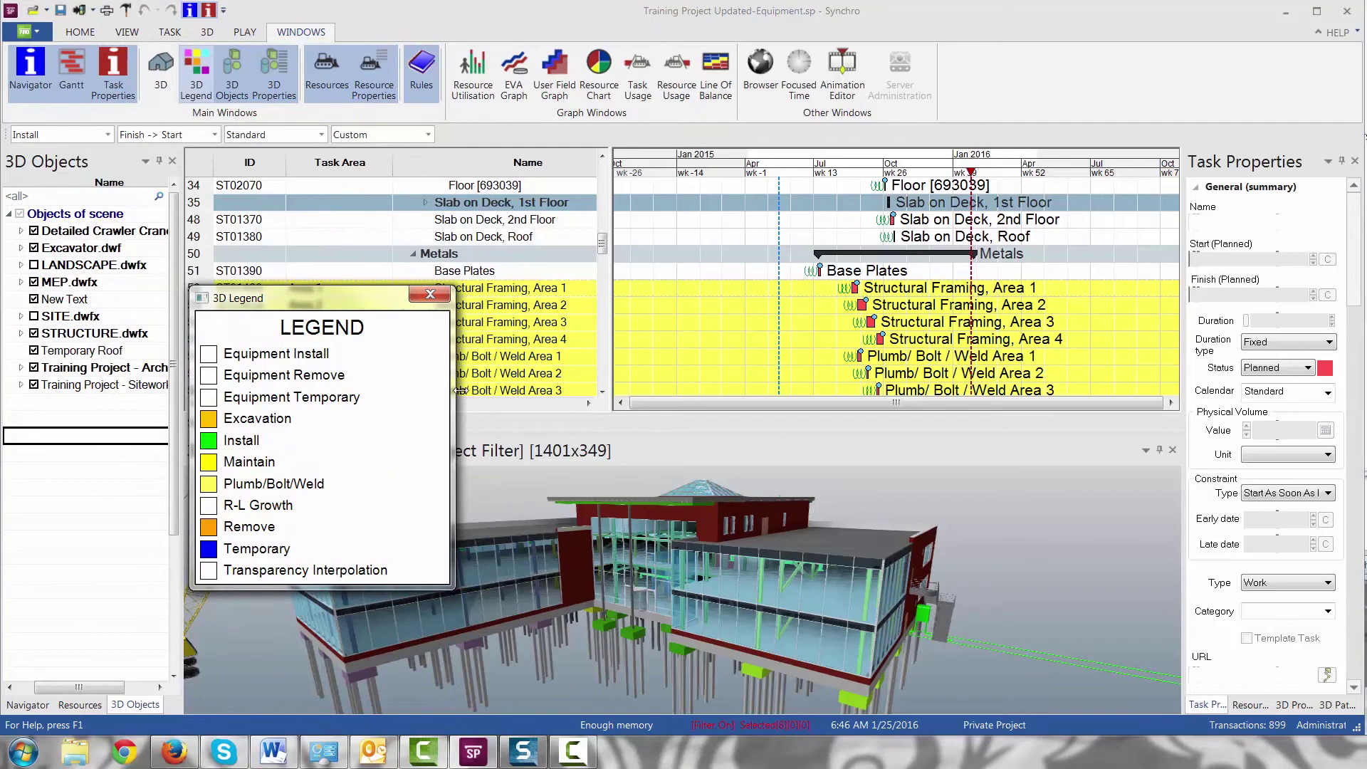
{"action": "left_click_drag", "start_coordinate": [452, 390], "coordinate": [641, 392]}
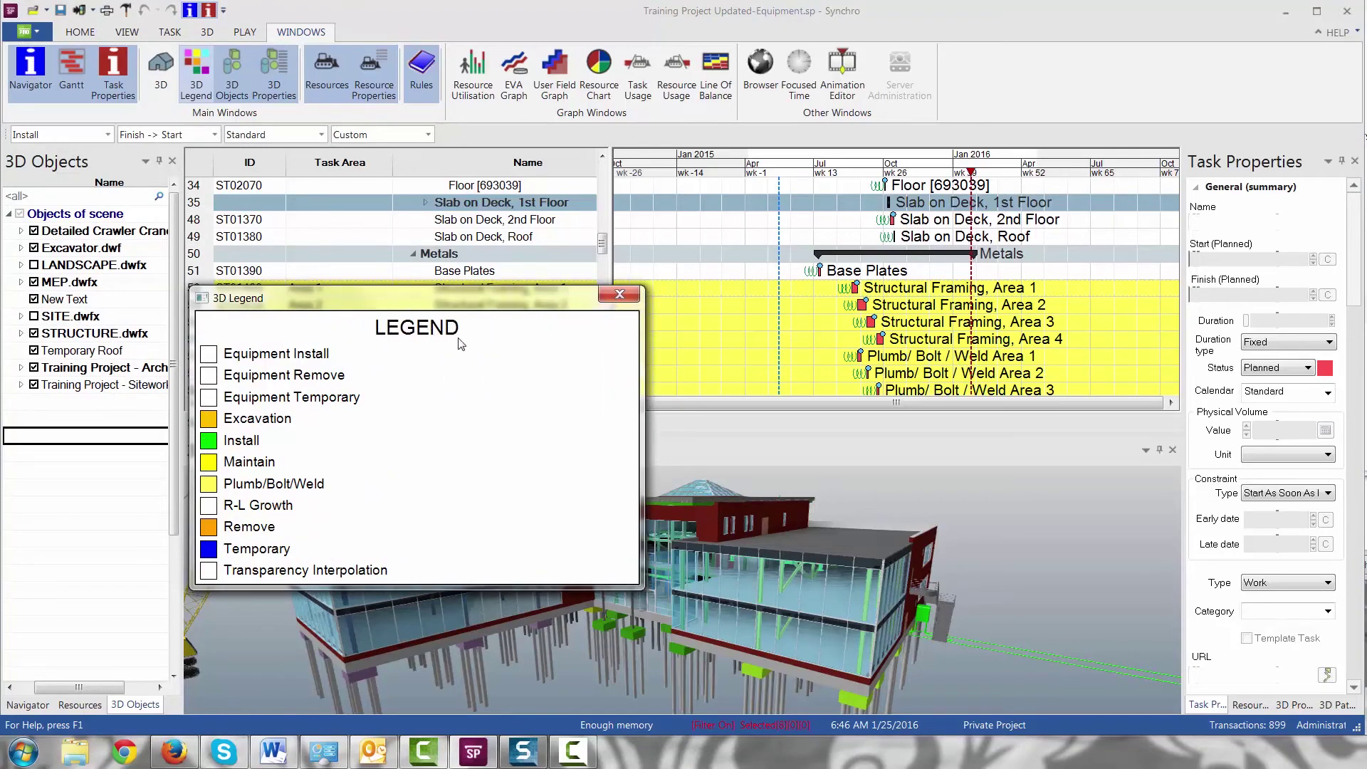
Change the legend title to COLORS, then bring the legend options back up.
{"action": "left_click", "coordinate": [128, 18]}
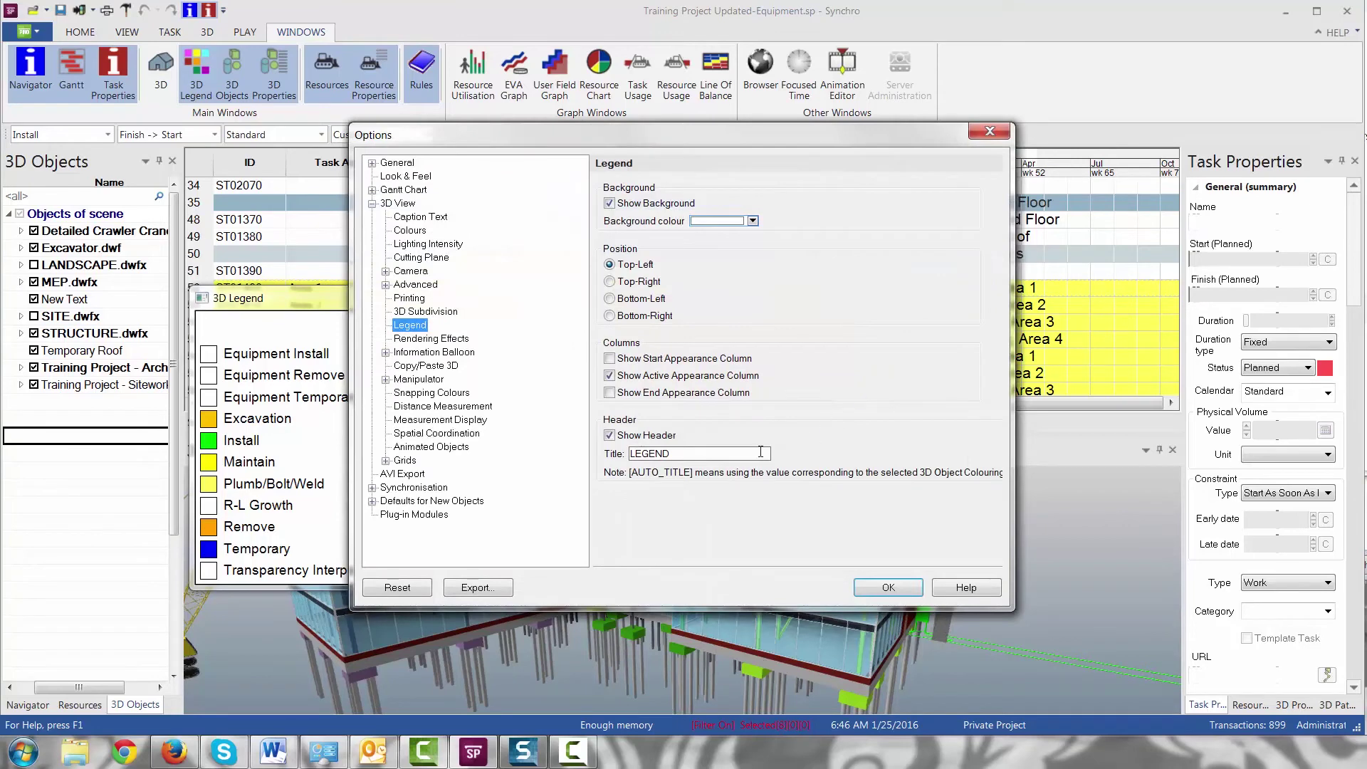
{"action": "key", "text": "Tab"}
{"action": "type", "text": "COLORS"}
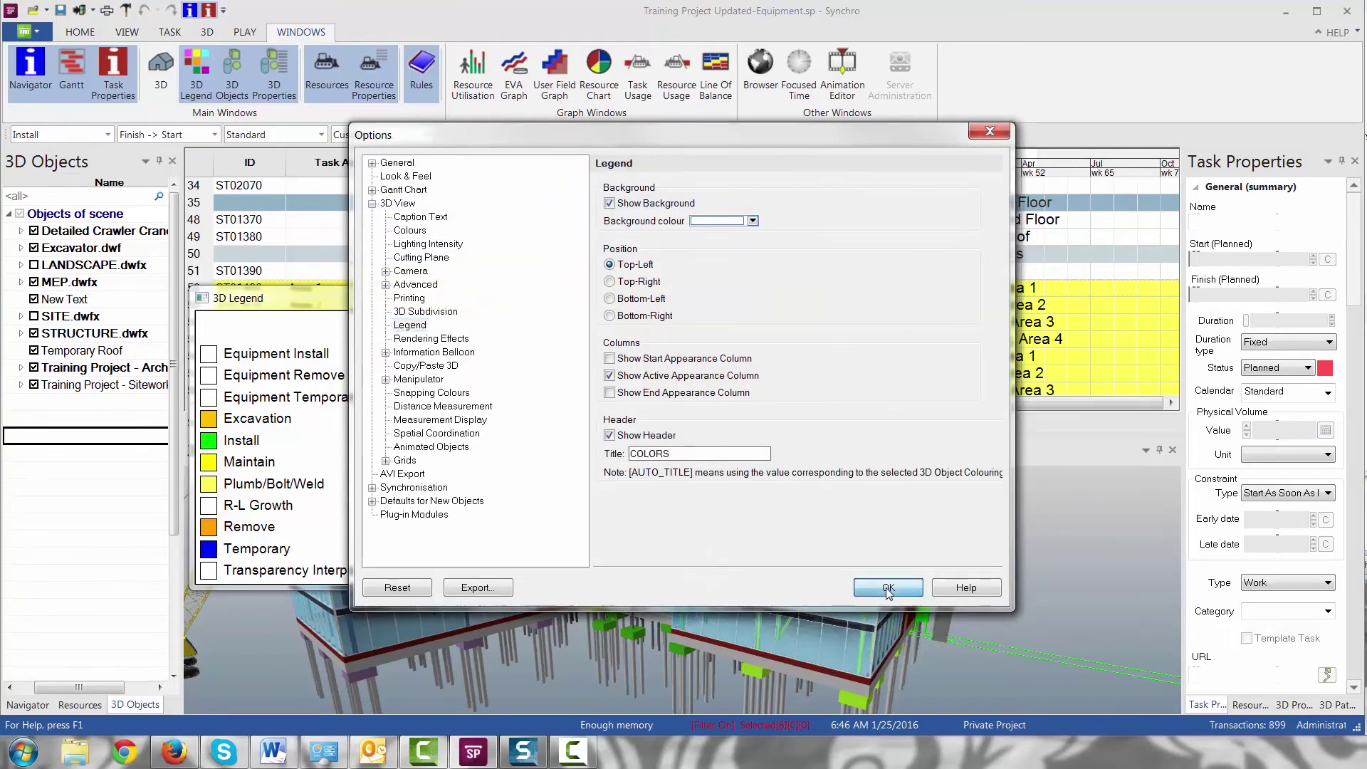
{"action": "left_click", "coordinate": [886, 587]}
{"action": "left_click", "coordinate": [438, 336]}
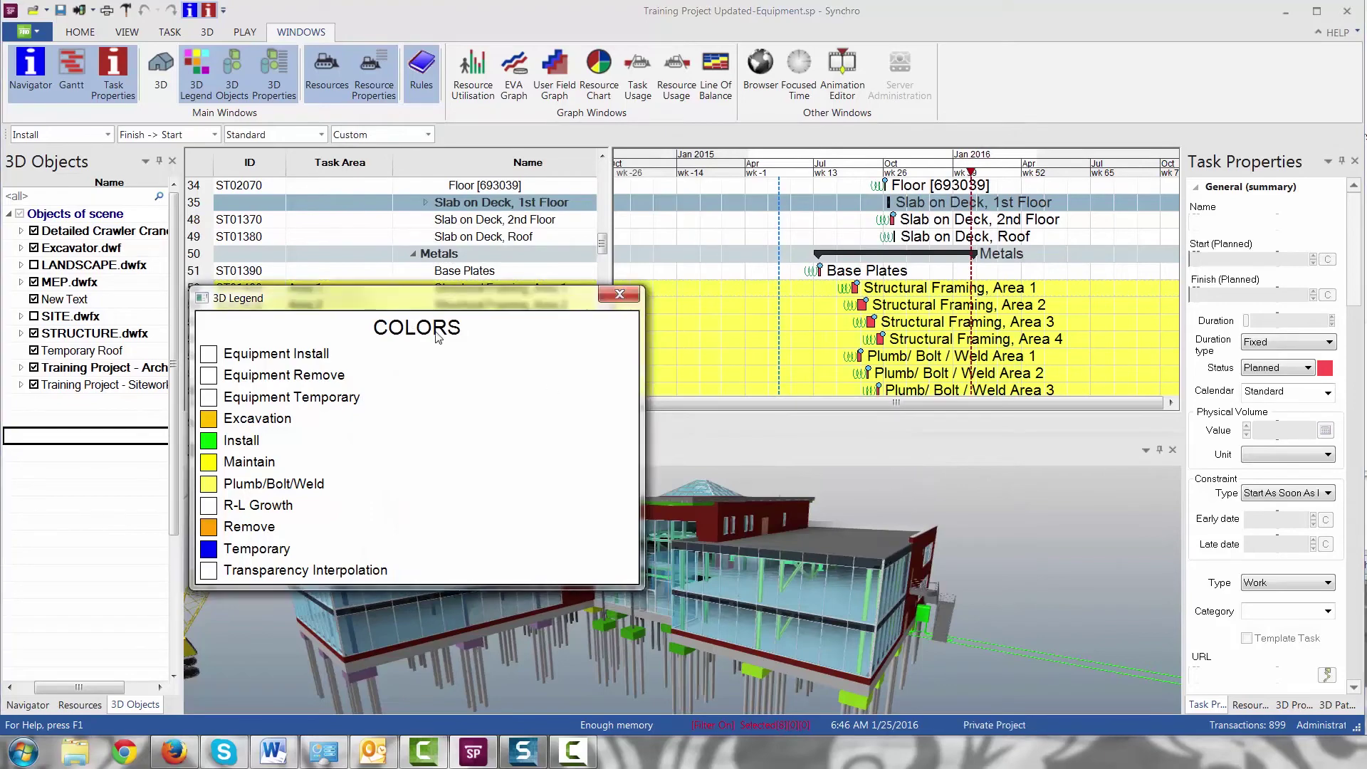
{"action": "double_click", "coordinate": [438, 336]}
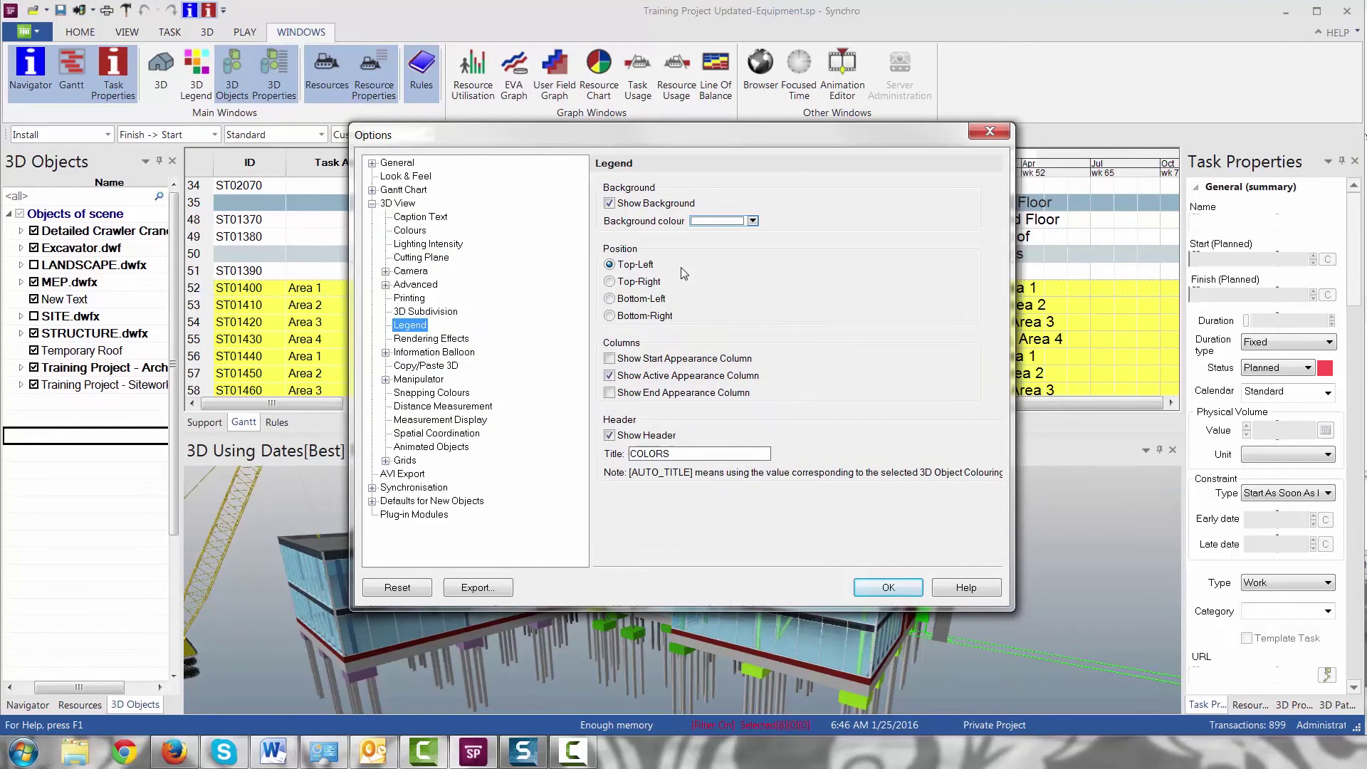
Set ambient occlusion strength to 1 and inspect the effect in the 3D view.
{"action": "left_click", "coordinate": [447, 340]}
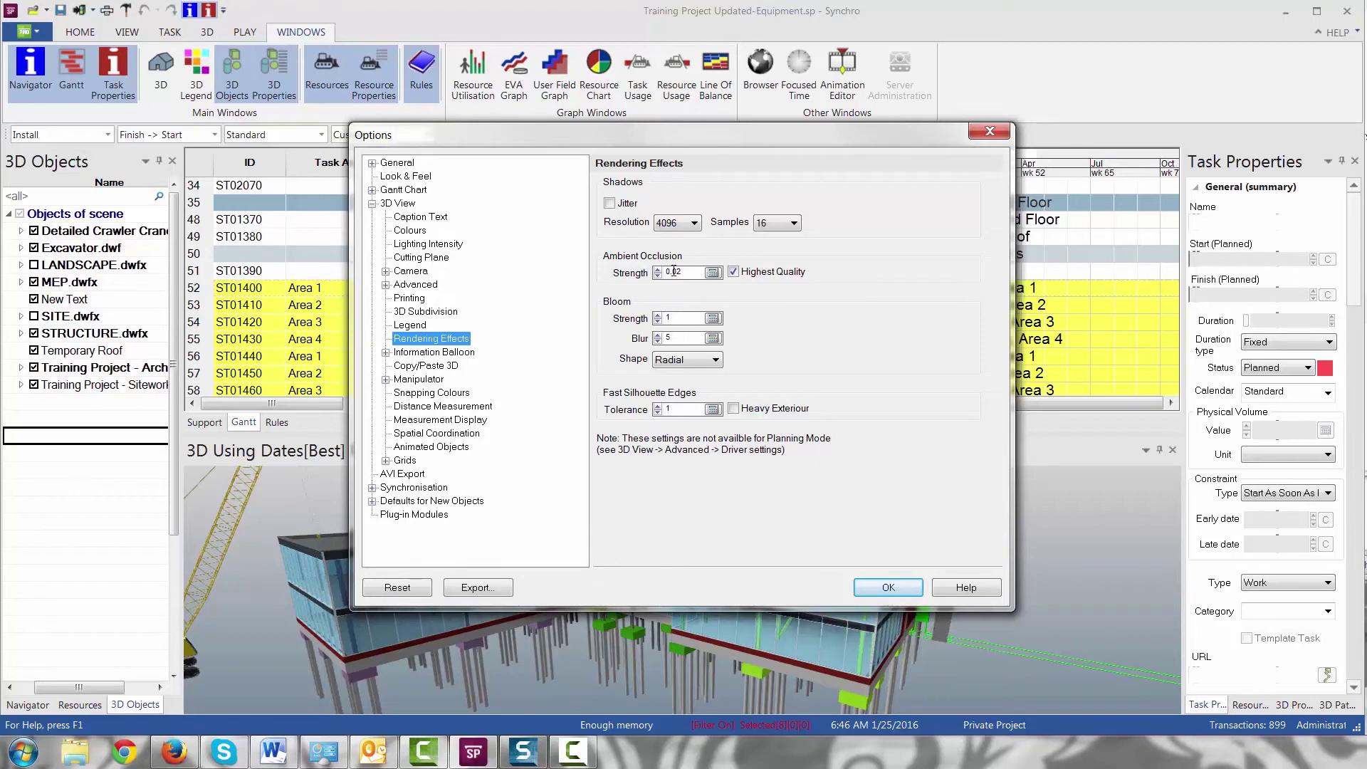
{"action": "left_click_drag", "start_coordinate": [673, 271], "coordinate": [694, 269]}
{"action": "left_click", "coordinate": [693, 274]}
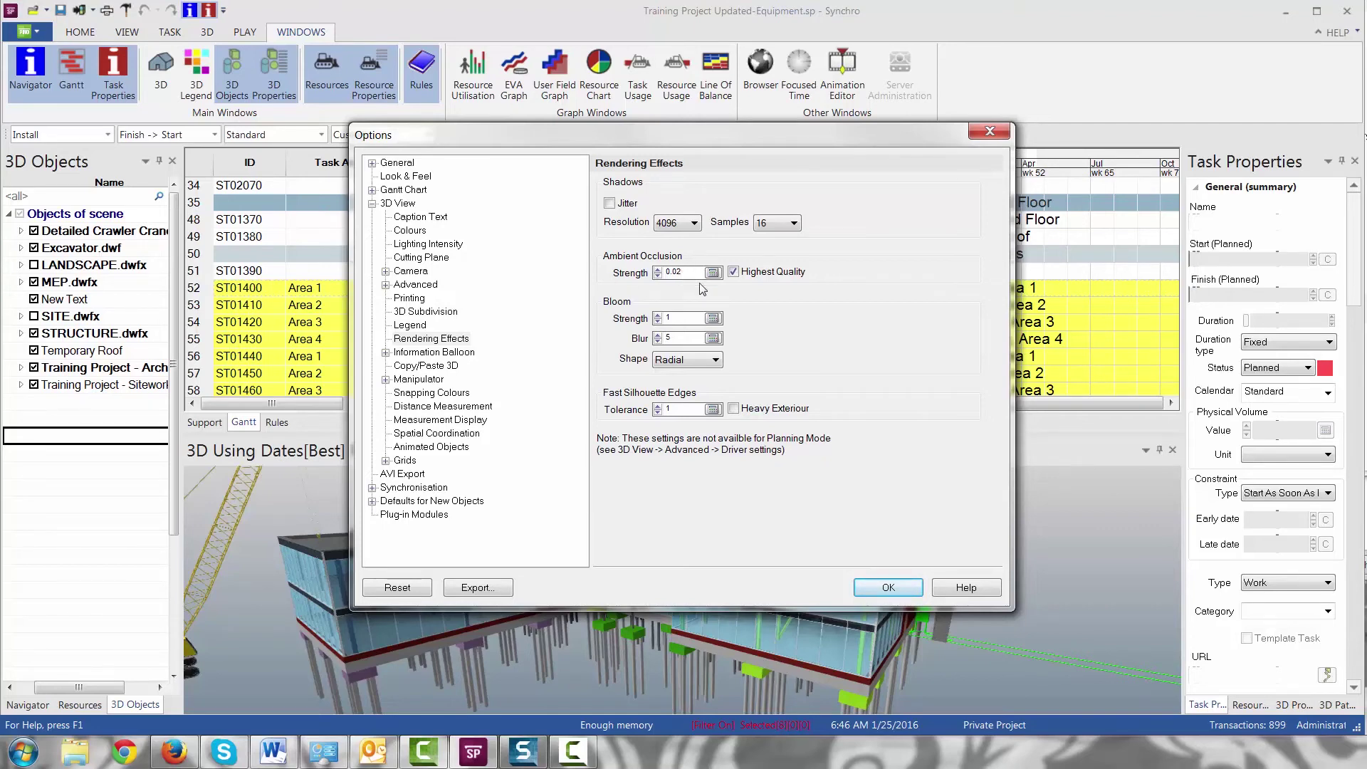
{"action": "left_click", "coordinate": [664, 277]}
{"action": "key", "text": "shift+End"}
{"action": "type", "text": "1"}
{"action": "left_click_drag", "start_coordinate": [774, 141], "coordinate": [1046, 89]}
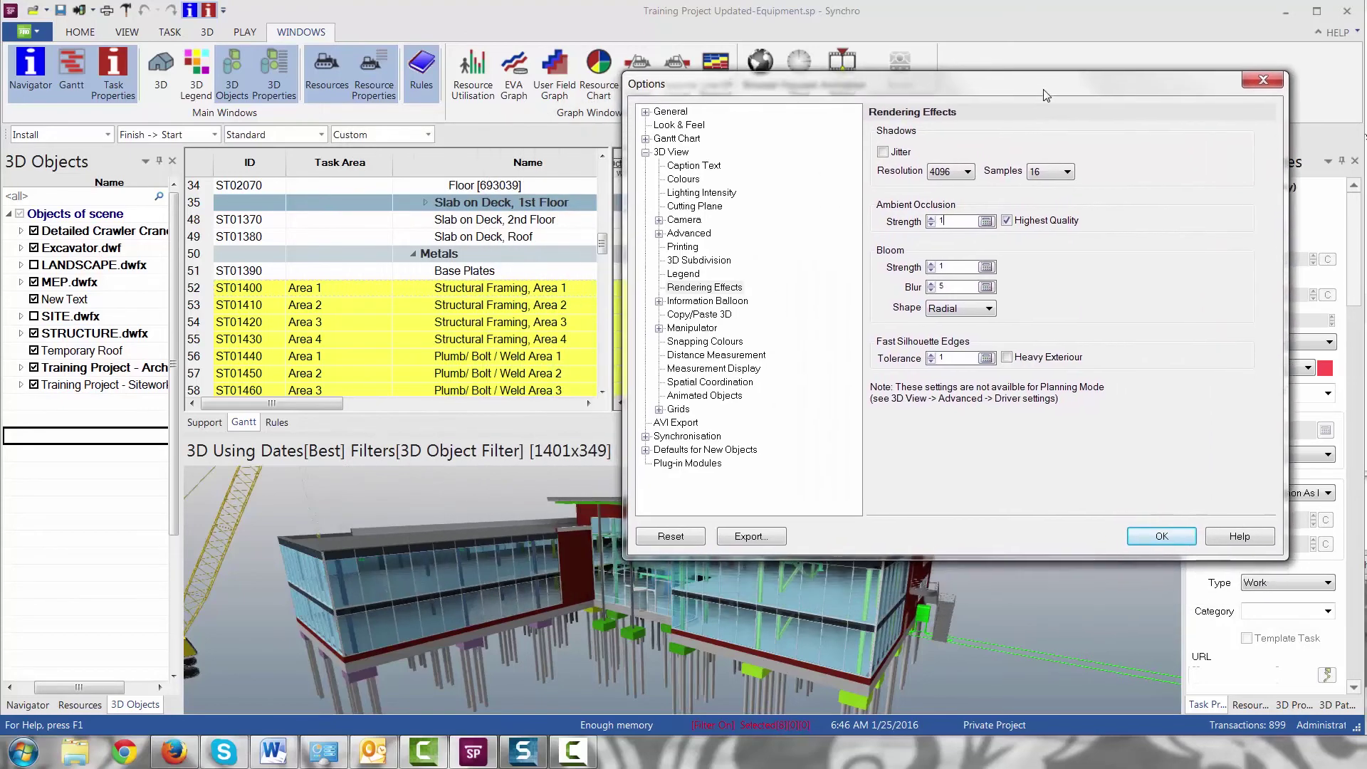
{"action": "left_click", "coordinate": [1160, 536]}
{"action": "scroll", "coordinate": [443, 579], "scroll_direction": "up", "scroll_amount": 6}
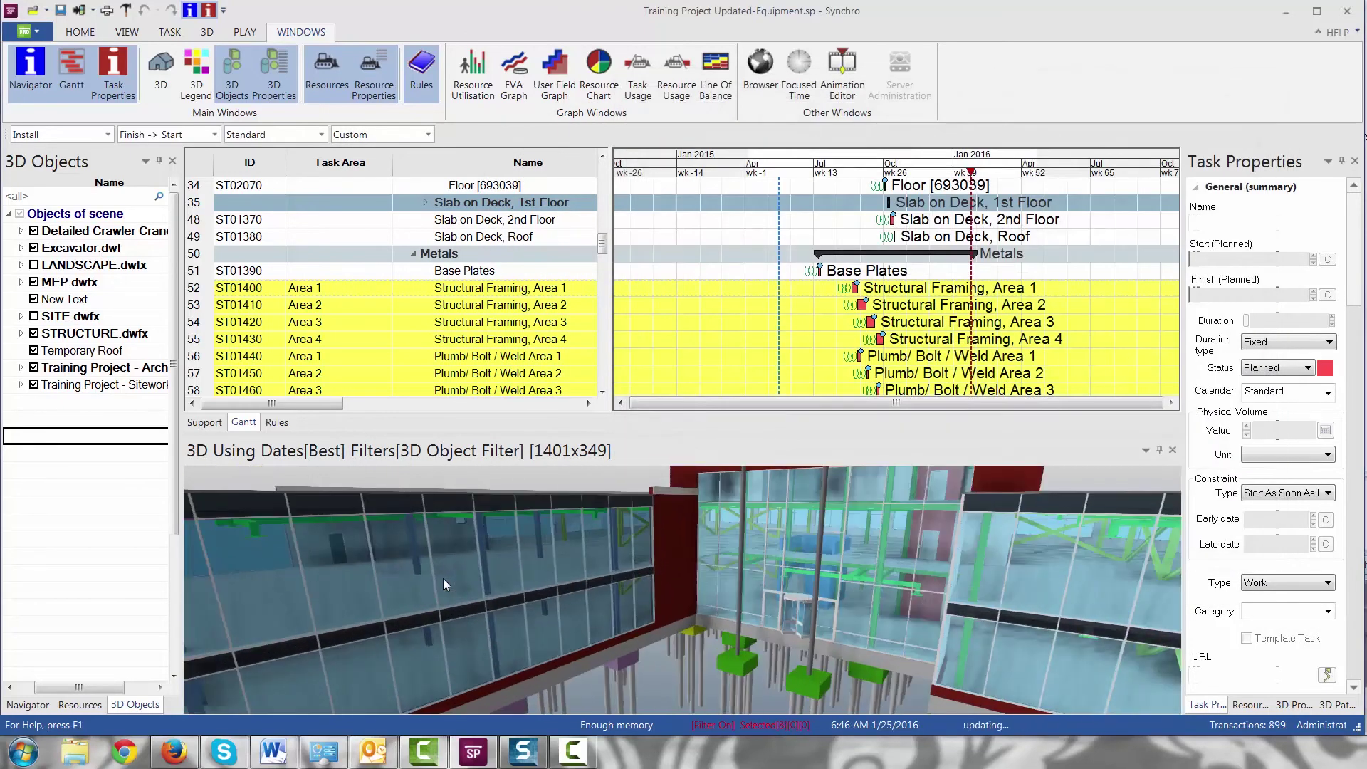
{"action": "scroll", "coordinate": [486, 564], "scroll_direction": "up", "scroll_amount": 5}
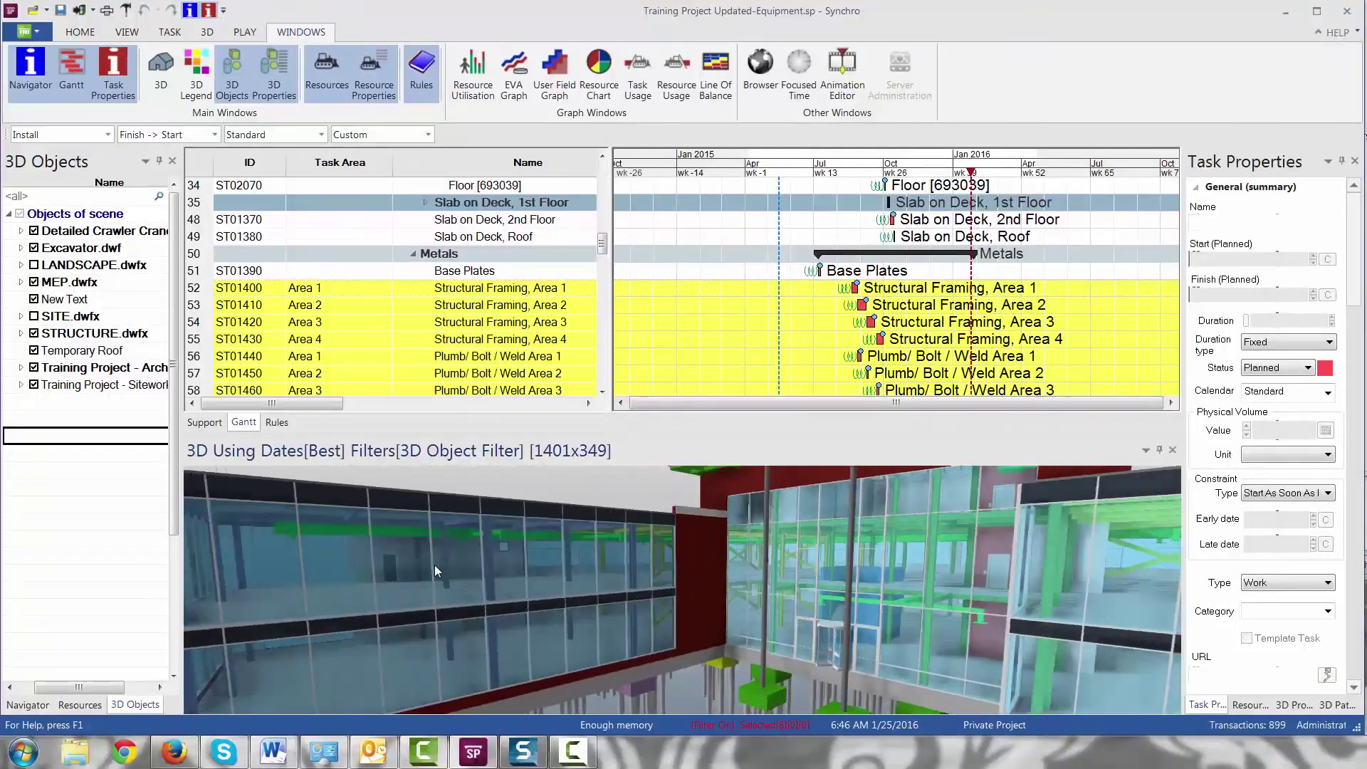
{"action": "scroll", "coordinate": [485, 580], "scroll_direction": "down", "scroll_amount": 8}
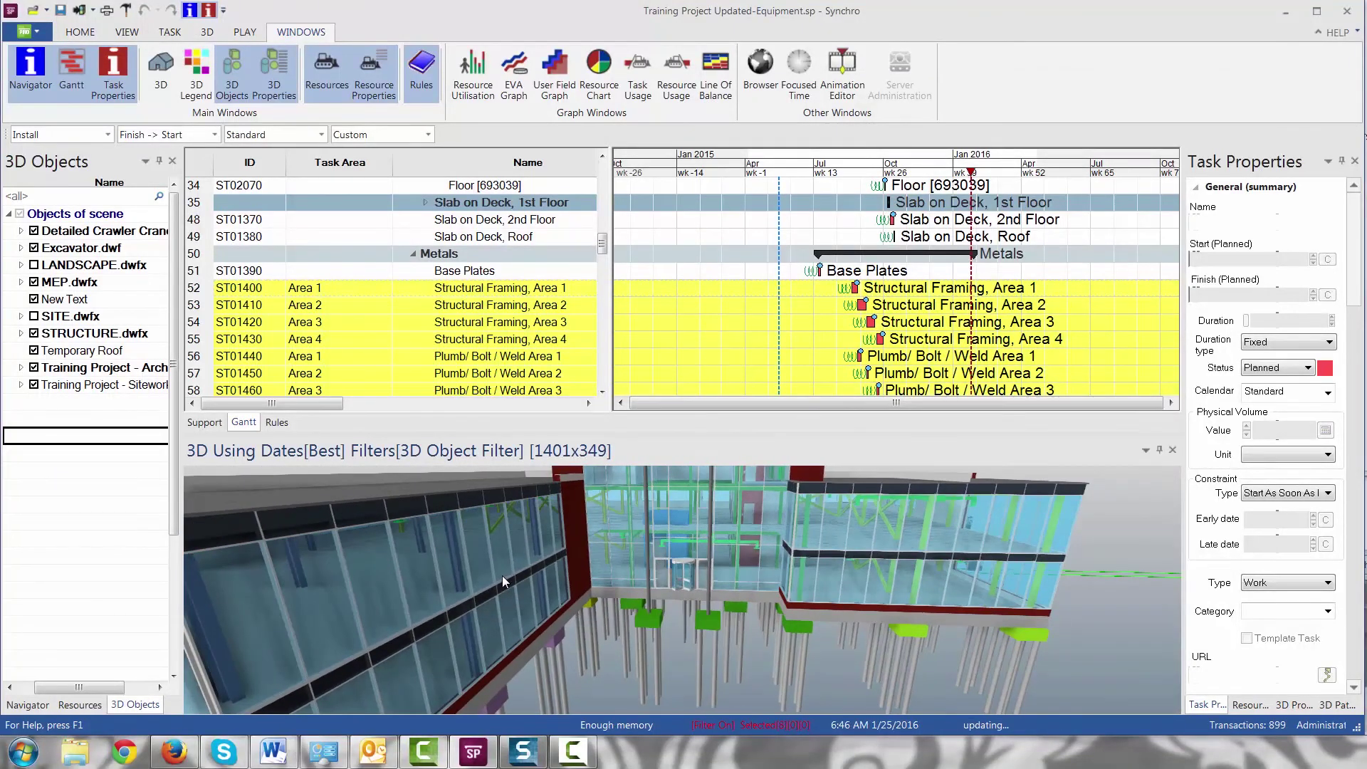
{"action": "scroll", "coordinate": [830, 550], "scroll_direction": "up", "scroll_amount": 8}
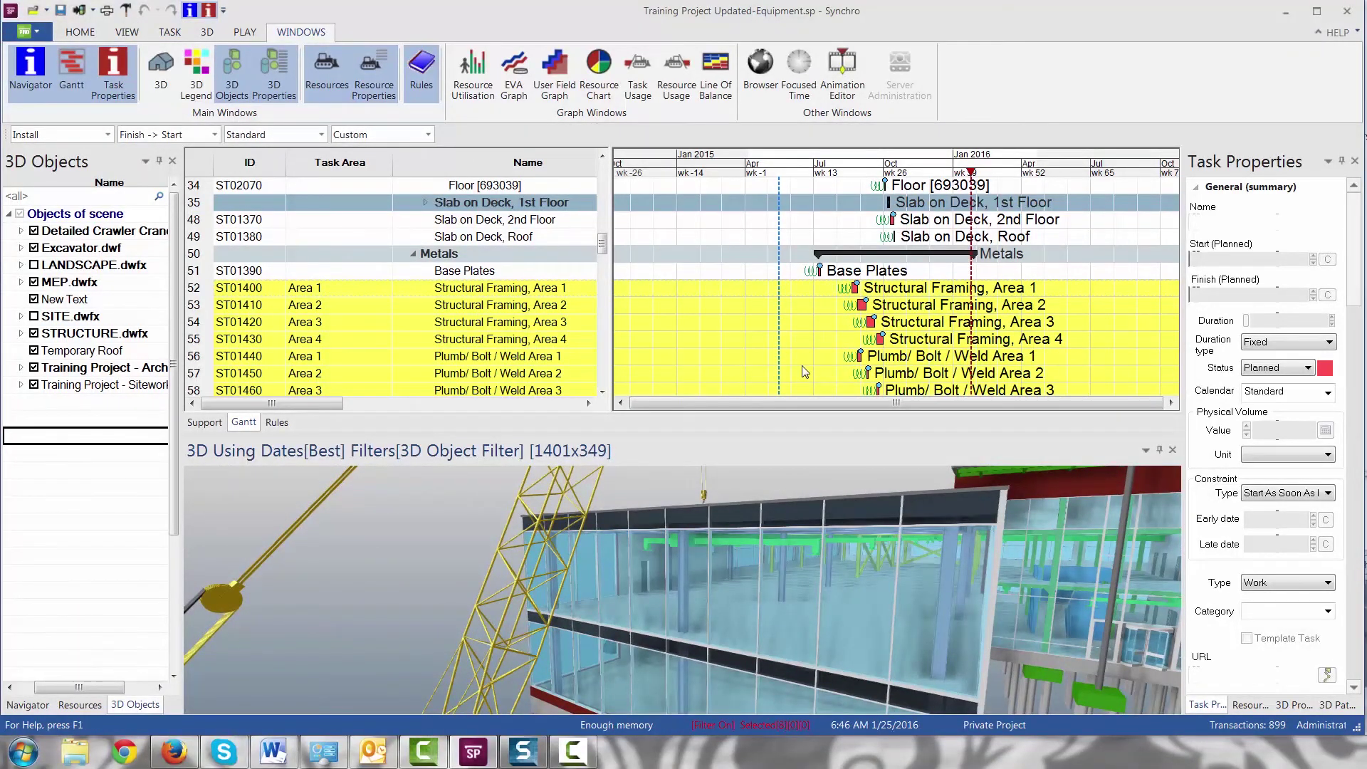
Lower ambient occlusion strength to 0.01 and turn on shadow jitter.
{"action": "key", "text": "ctrl+alt+o"}
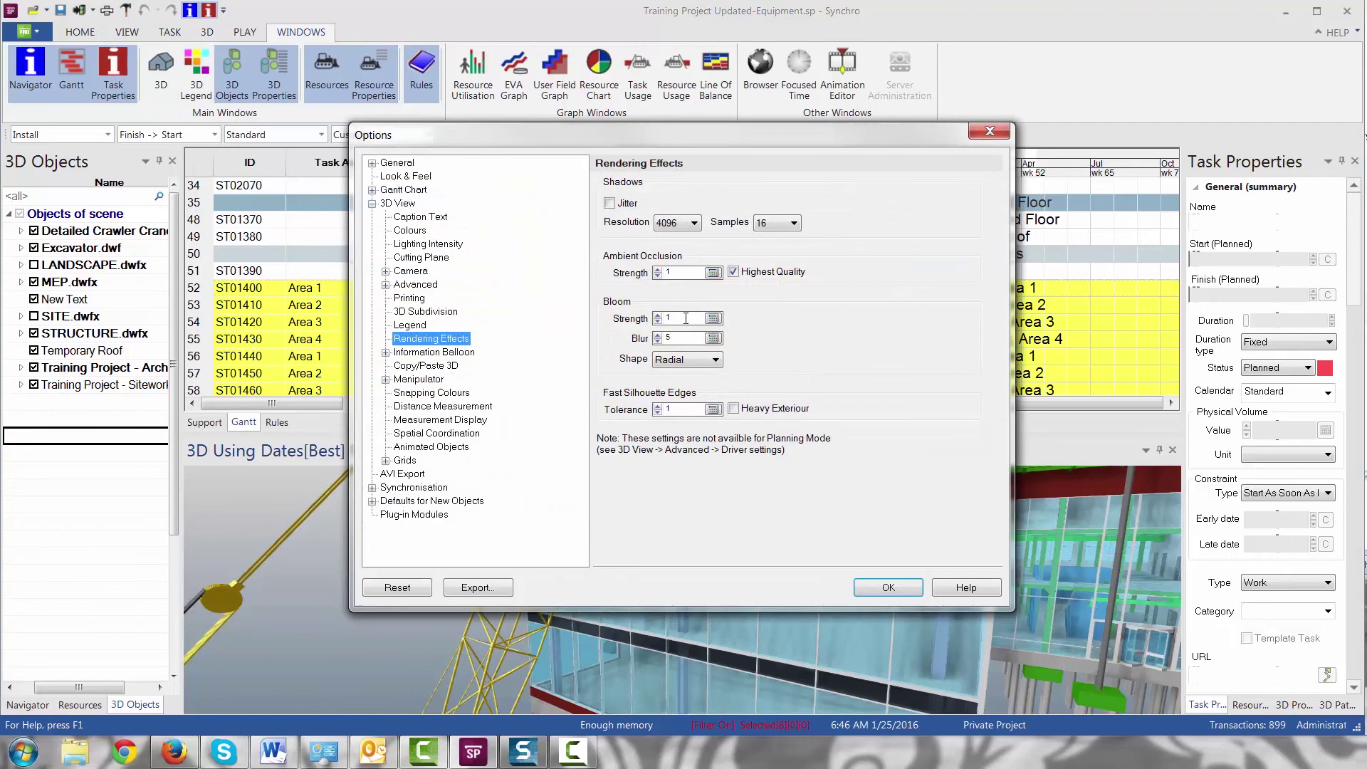
{"action": "double_click", "coordinate": [681, 271]}
{"action": "type", "text": ".01"}
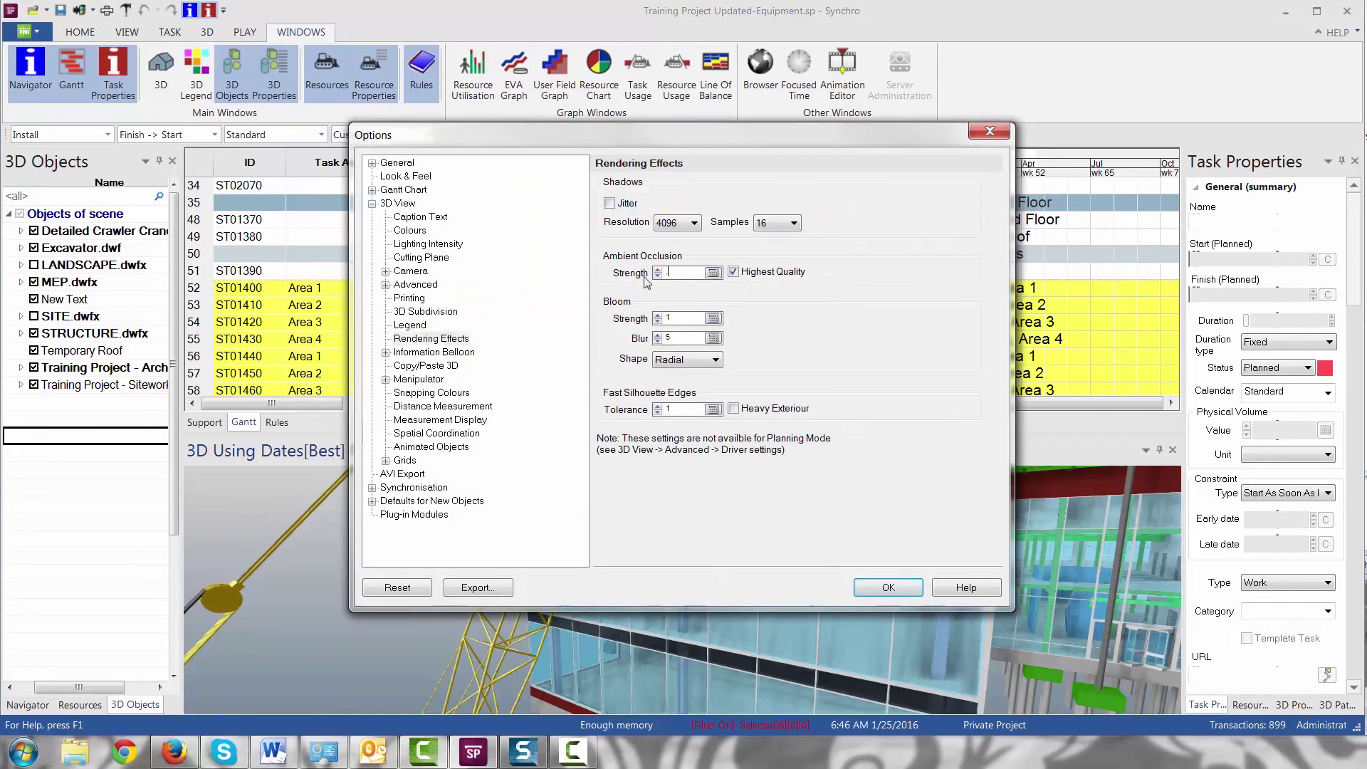
{"action": "left_click", "coordinate": [692, 318]}
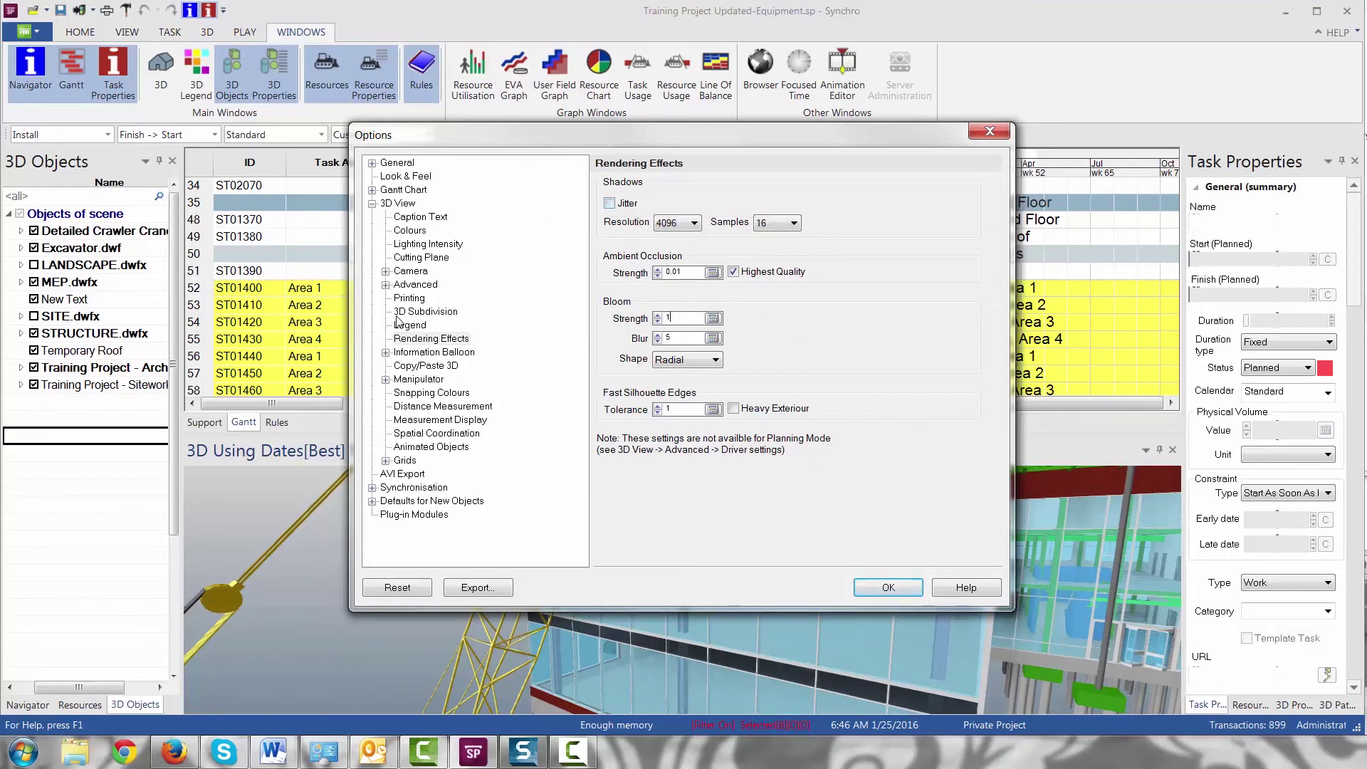
{"action": "left_click", "coordinate": [609, 203]}
{"action": "left_click", "coordinate": [409, 475]}
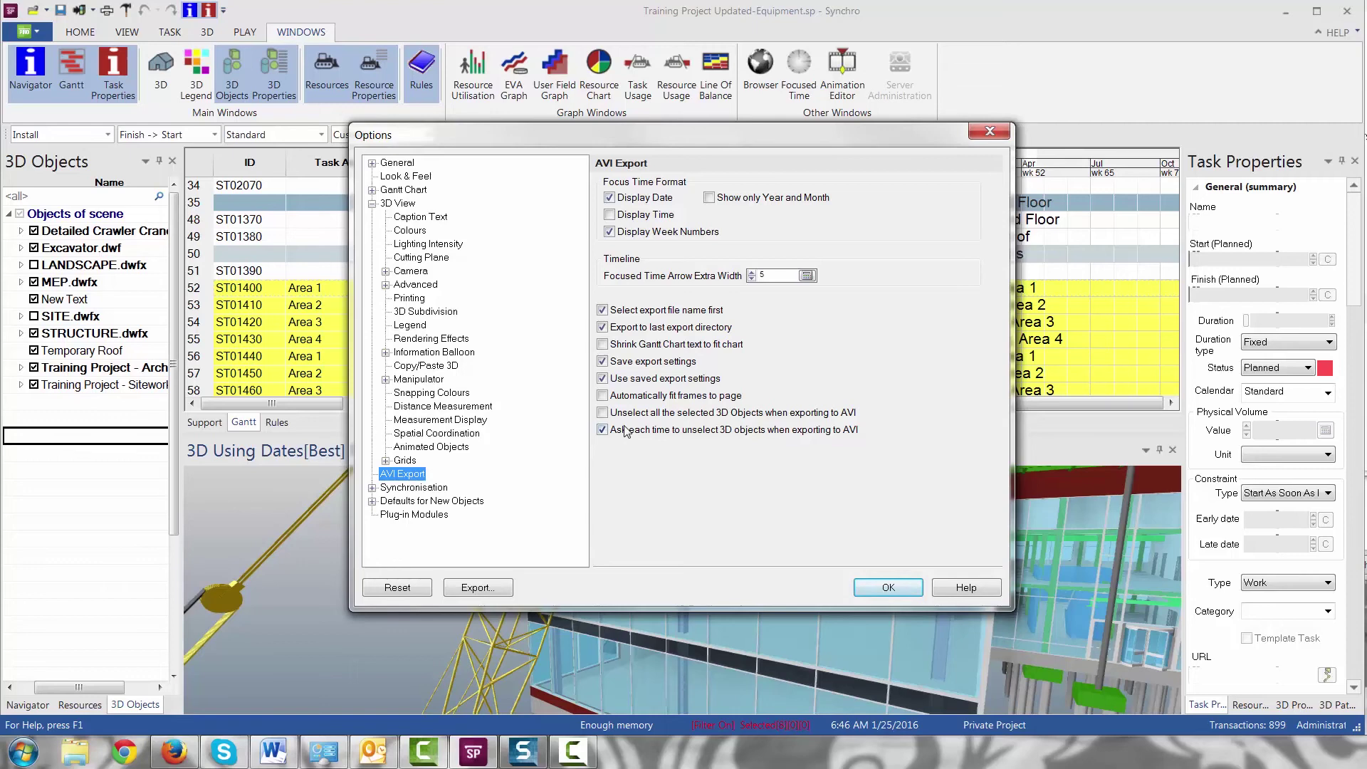
Stop AVI export from asking to unselect 3D objects.
{"action": "left_click", "coordinate": [602, 431]}
{"action": "left_click", "coordinate": [372, 204]}
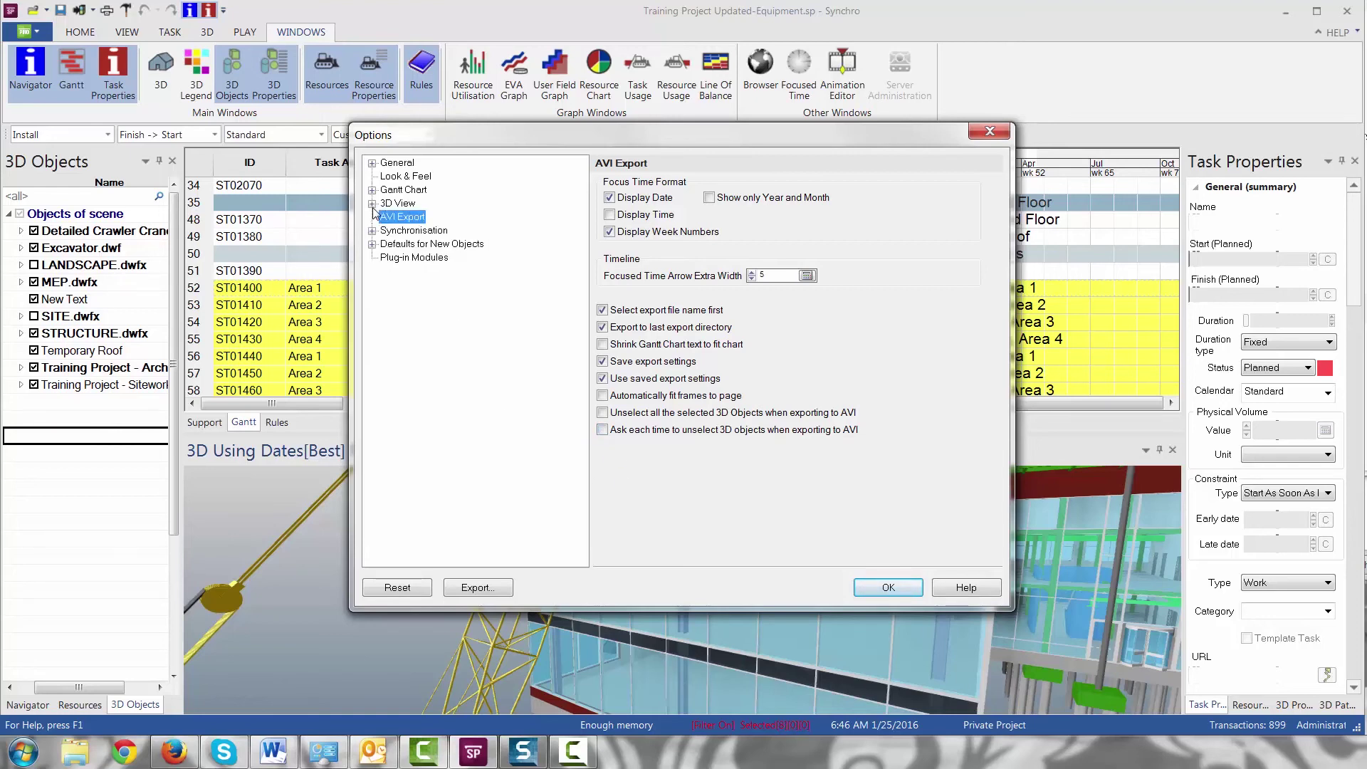
{"action": "left_click", "coordinate": [372, 244]}
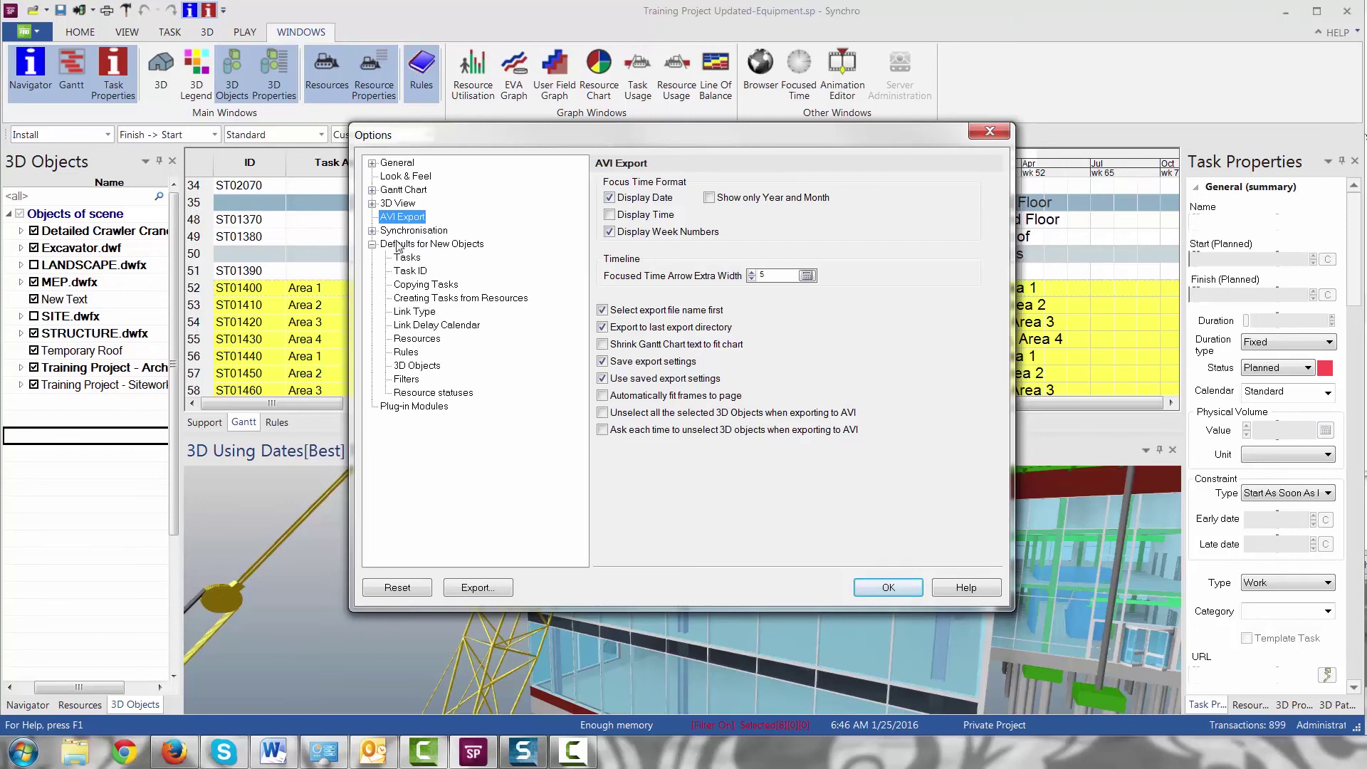
Toggle 'Print text labels on Gantt' in Gantt printing settings and apply the options.
{"action": "left_click", "coordinate": [385, 191]}
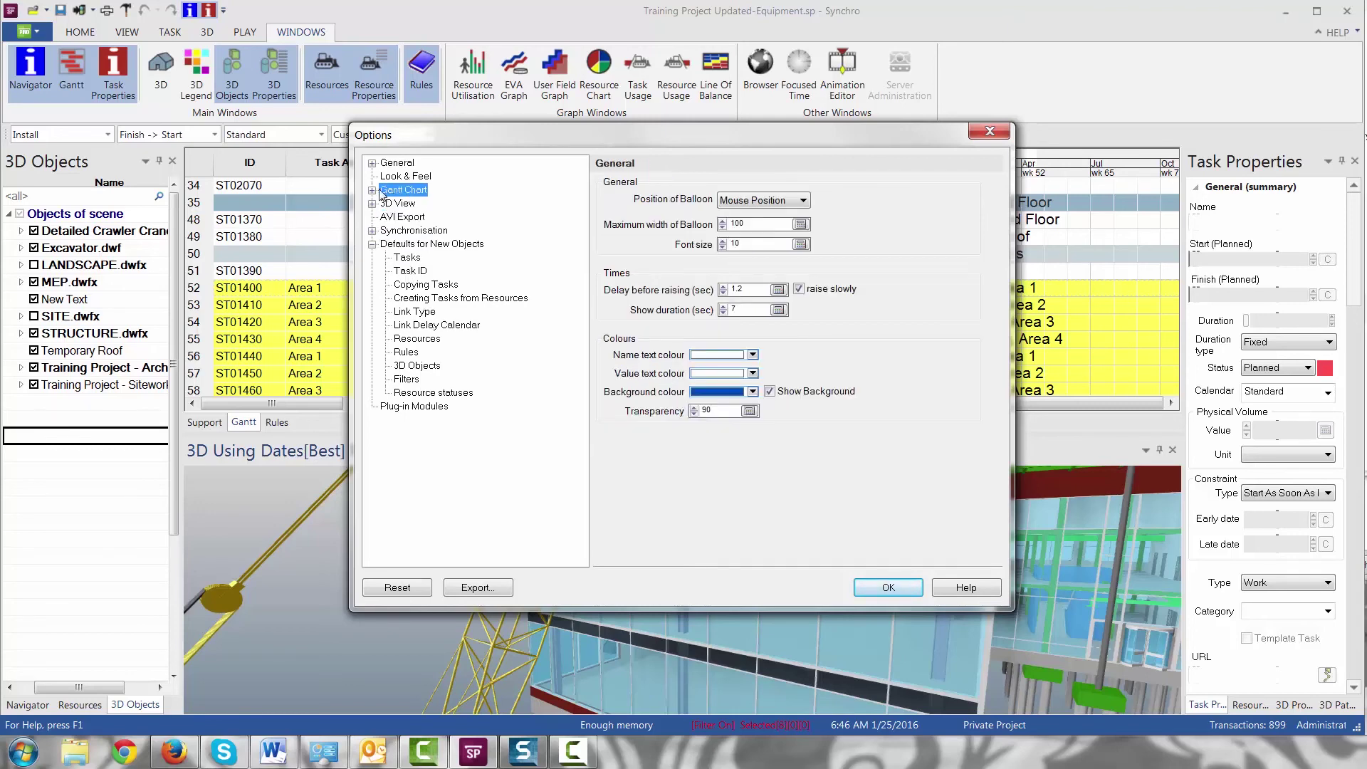
{"action": "left_click", "coordinate": [372, 190]}
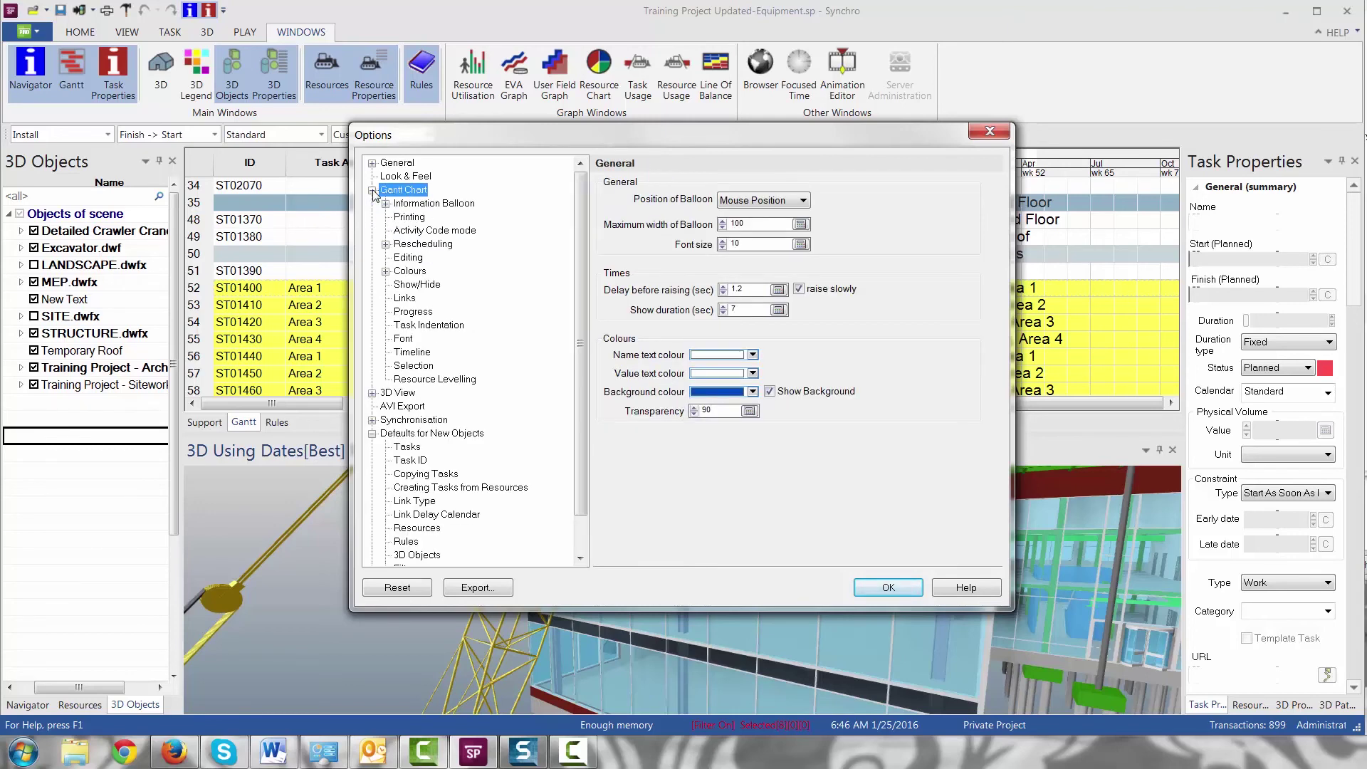
{"action": "left_click", "coordinate": [409, 217]}
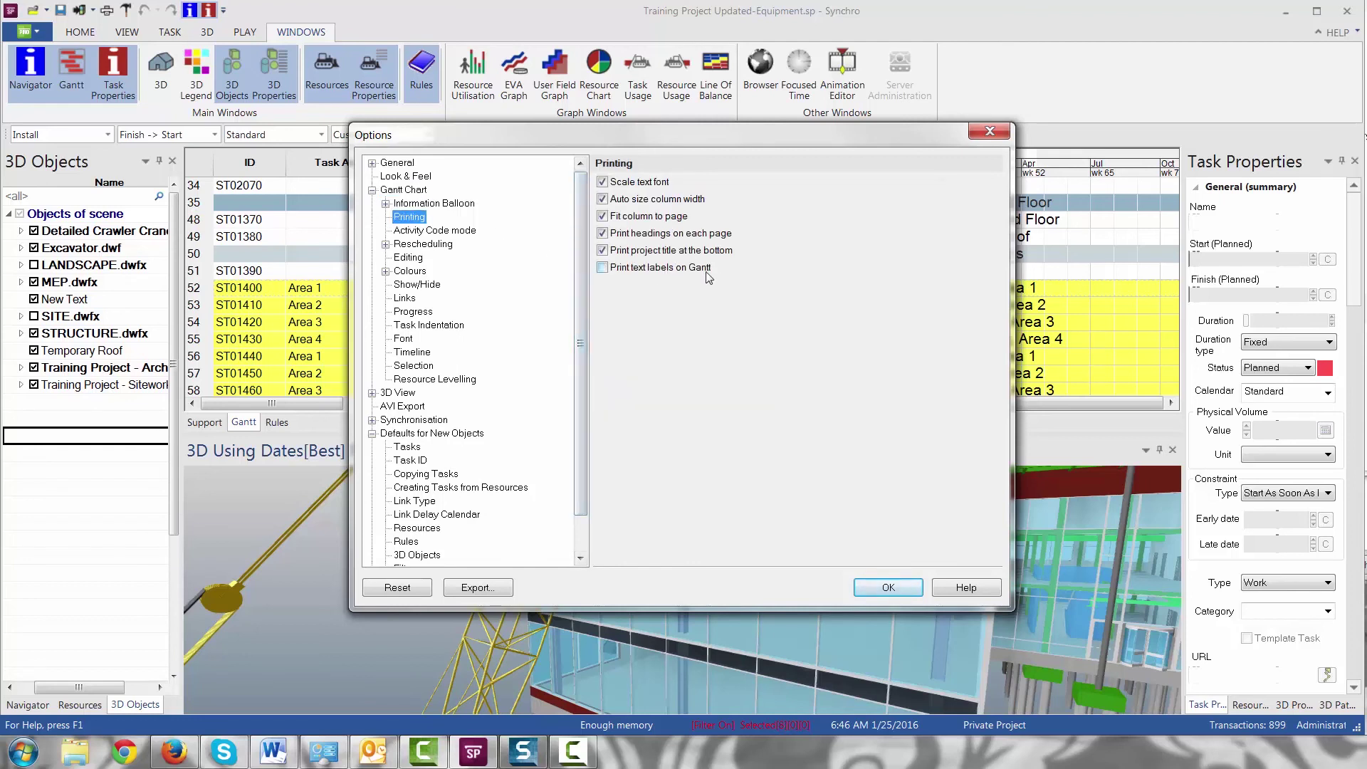
{"action": "left_click", "coordinate": [611, 269]}
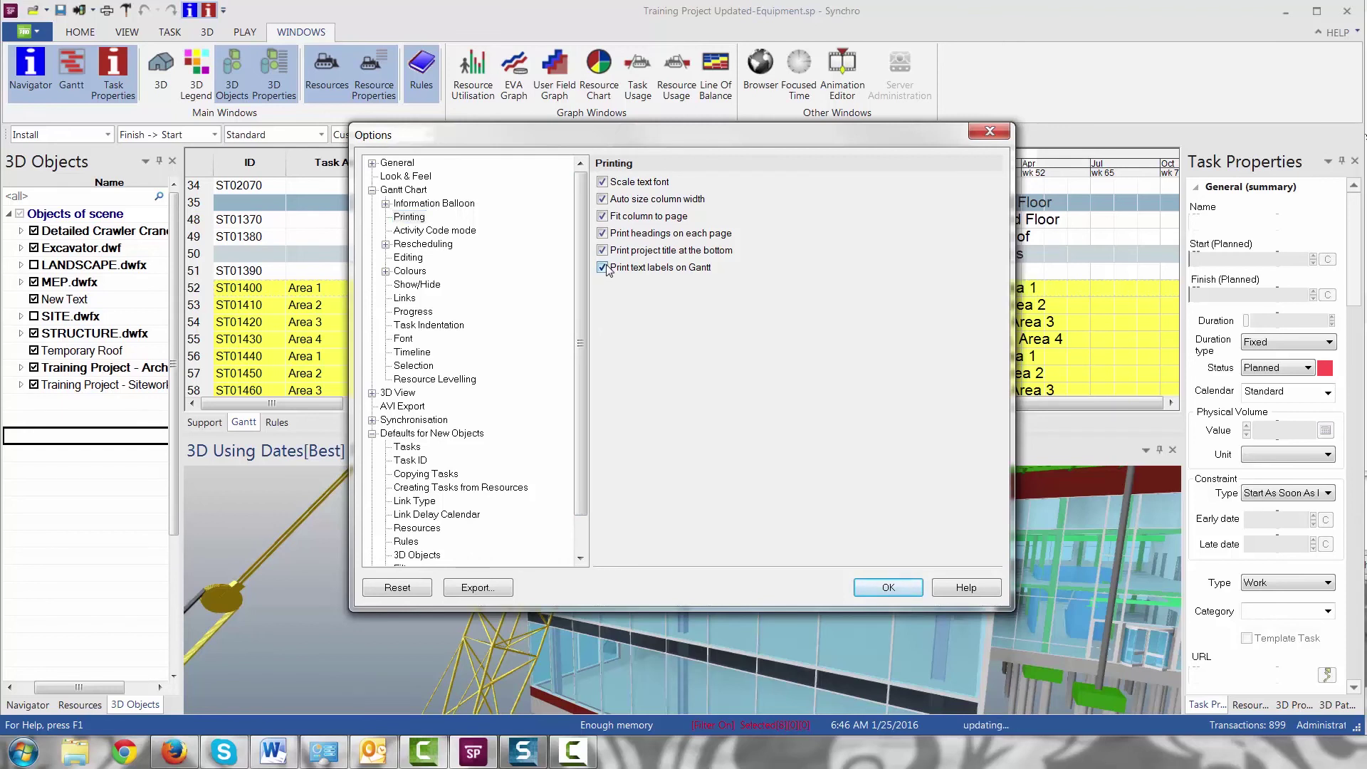
{"action": "left_click", "coordinate": [616, 272]}
{"action": "left_click", "coordinate": [888, 589]}
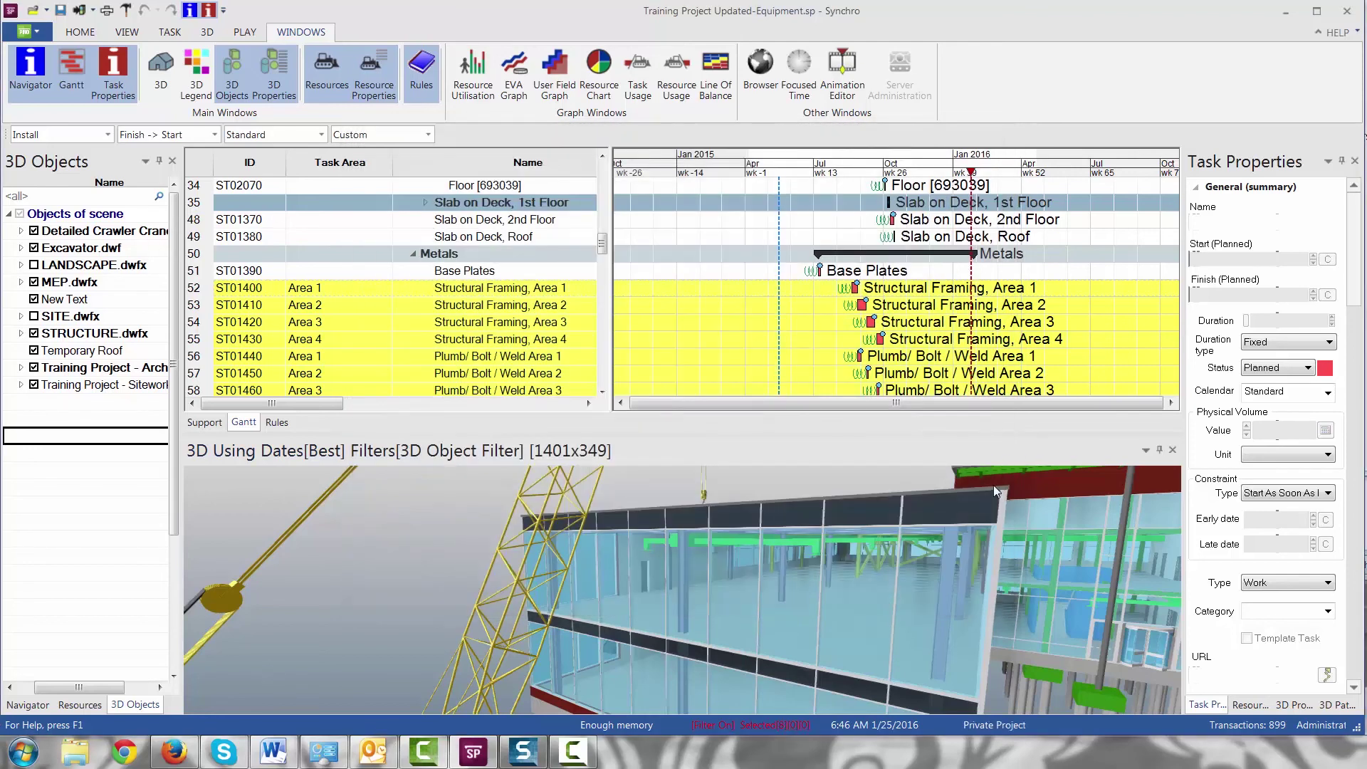